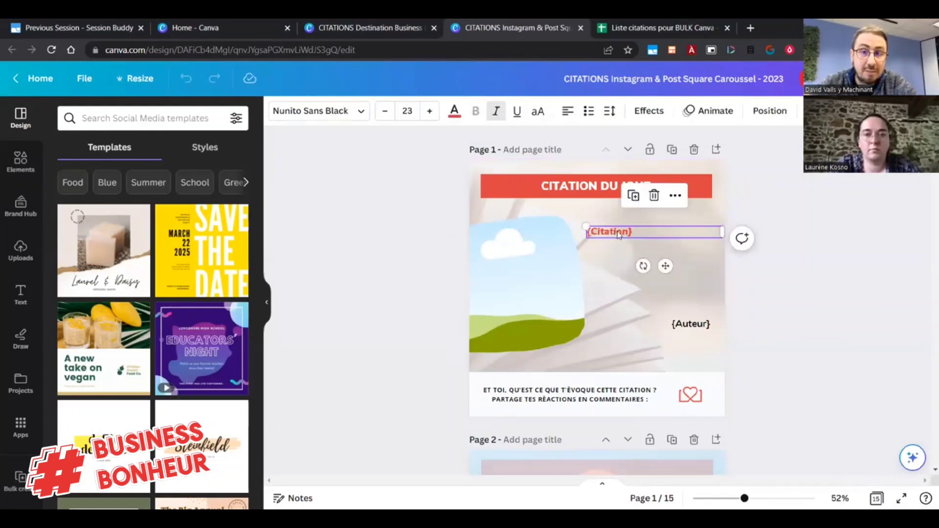
Examine the image frame, {Citation} and {Auteur} placeholders on page 1, and compare with the CITATIONS Destination Business Bonheur design
{"action": "left_click", "coordinate": [695, 327]}
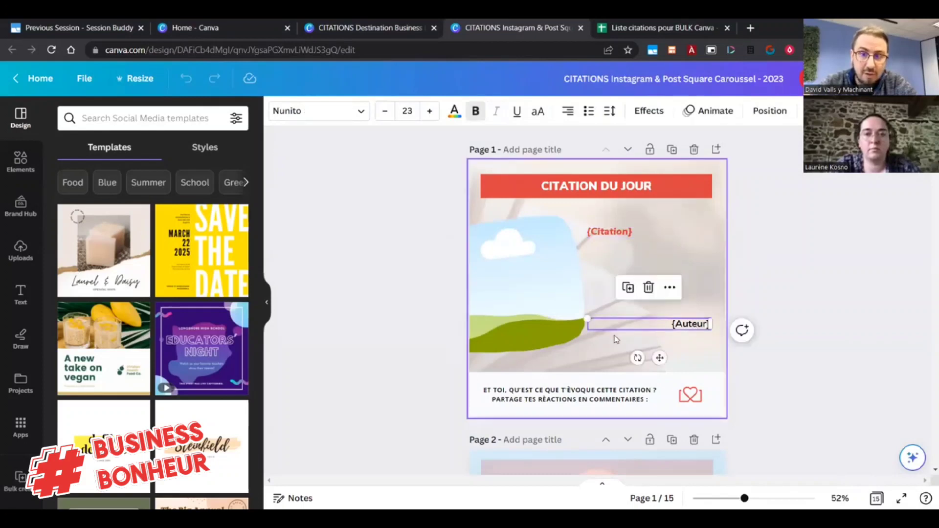
{"action": "left_click", "coordinate": [520, 318]}
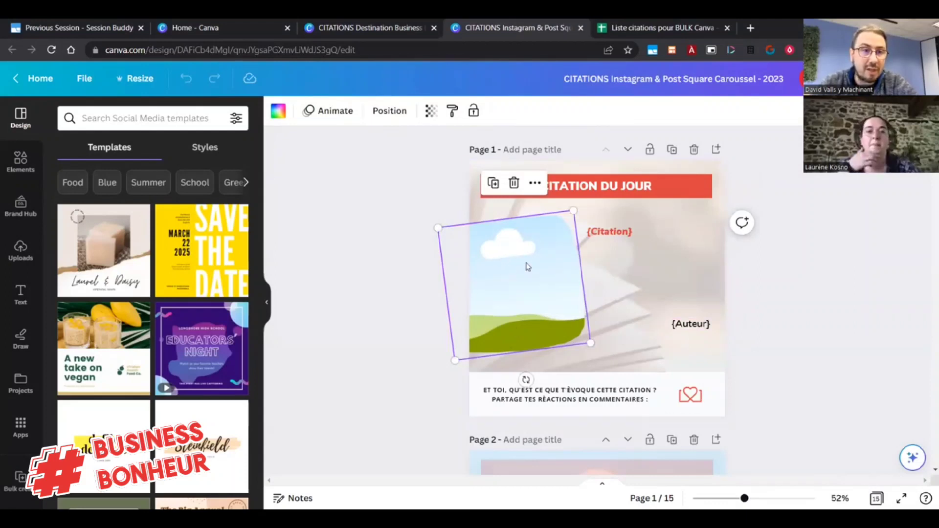
{"action": "left_click", "coordinate": [424, 304]}
{"action": "left_click", "coordinate": [464, 299]}
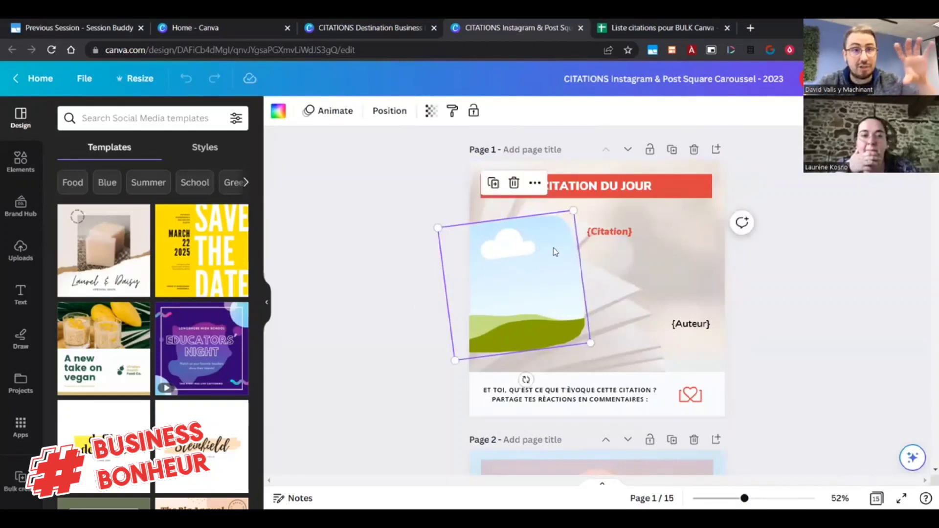
{"action": "left_click", "coordinate": [626, 236]}
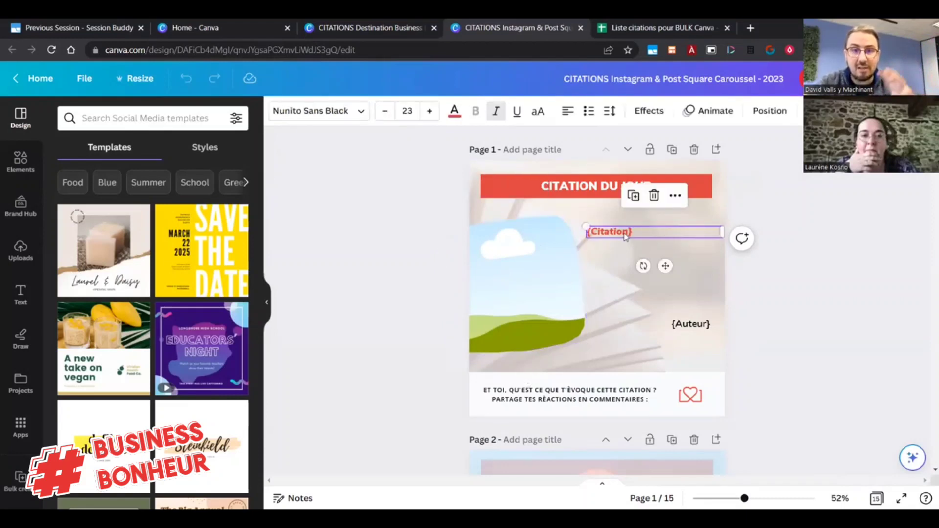
{"action": "left_click", "coordinate": [691, 328]}
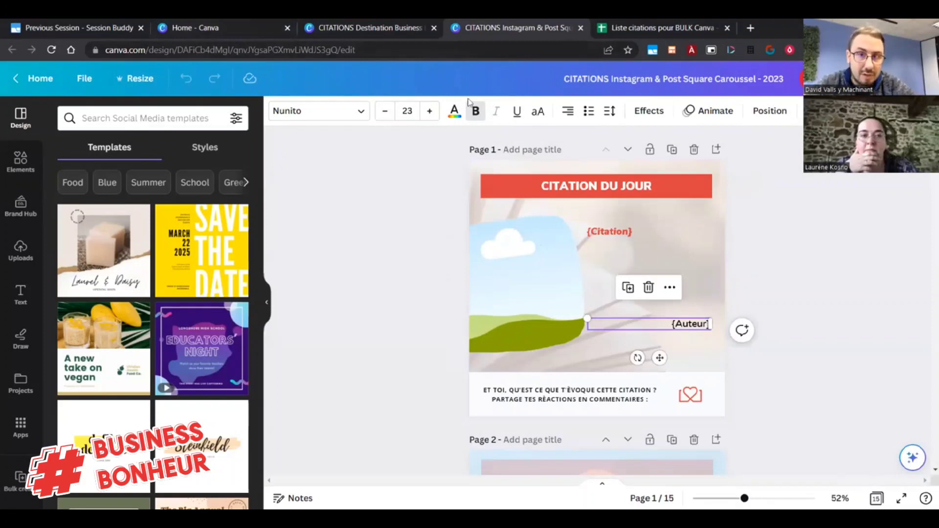
{"action": "left_click", "coordinate": [389, 28]}
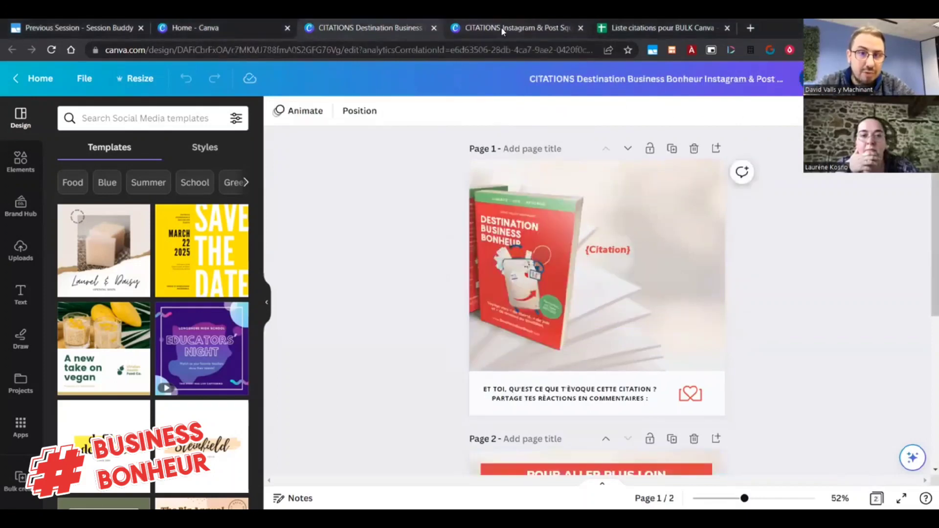
{"action": "left_click", "coordinate": [501, 27]}
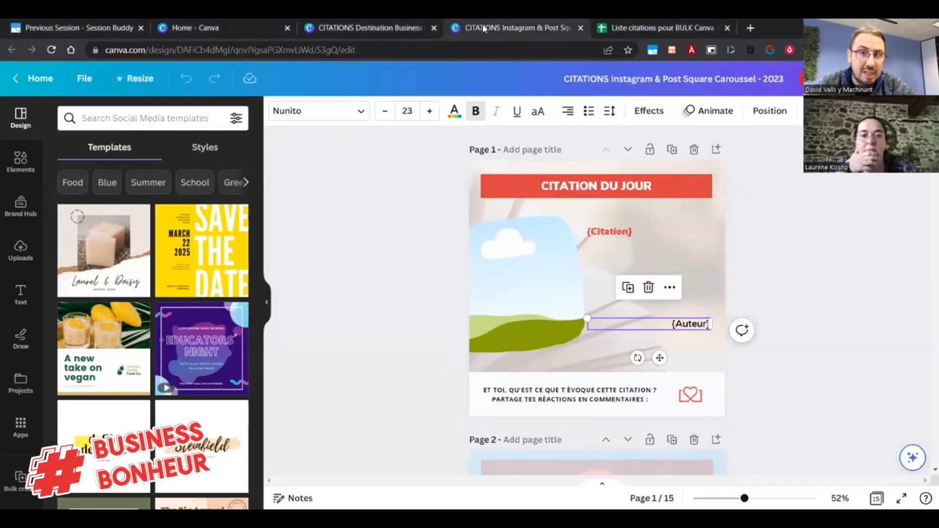
Open the design "(Bulk) CITATIONS Instagram & Post Square Caroussel - 2023" from the Canva home page
{"action": "left_click", "coordinate": [232, 26]}
{"action": "scroll", "coordinate": [235, 234], "scroll_direction": "down", "scroll_amount": 3}
{"action": "left_click", "coordinate": [224, 182]}
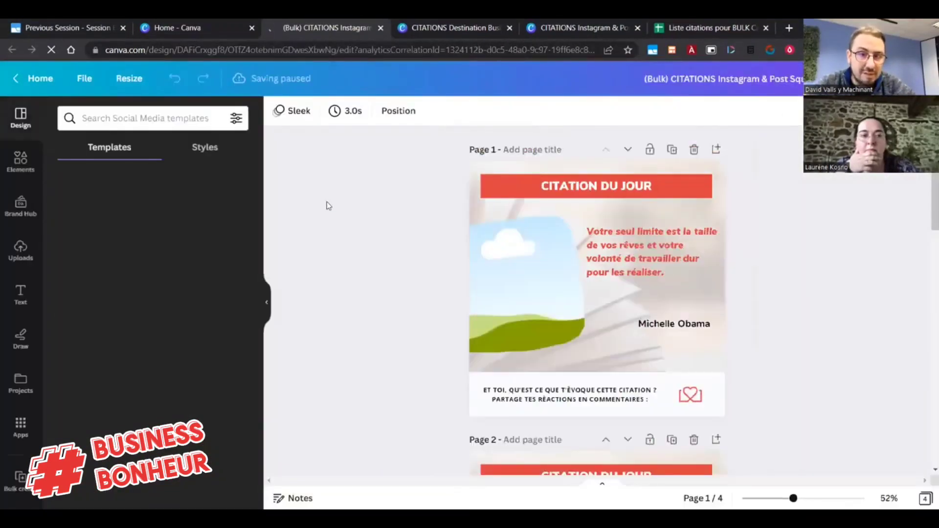
Review the quotes, authors and photos on the four pages of the bulk-generated quote design
{"action": "scroll", "coordinate": [329, 206], "scroll_direction": "down", "scroll_amount": 15}
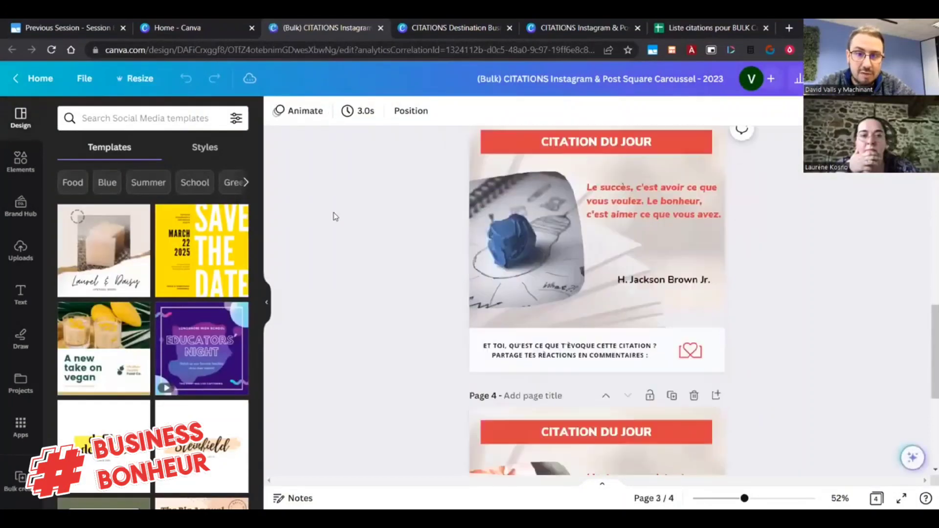
{"action": "scroll", "coordinate": [336, 216], "scroll_direction": "down", "scroll_amount": 2}
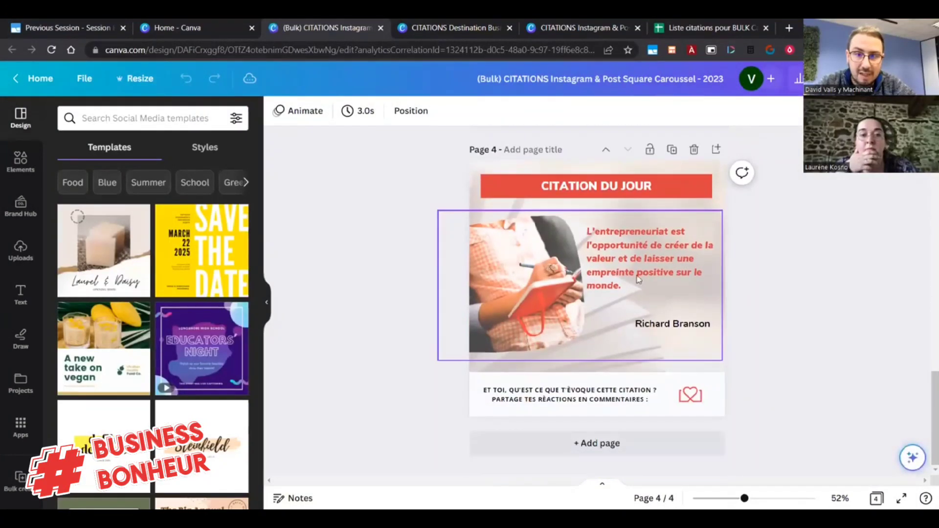
{"action": "scroll", "coordinate": [445, 328], "scroll_direction": "up", "scroll_amount": 8}
{"action": "scroll", "coordinate": [443, 318], "scroll_direction": "up", "scroll_amount": 10}
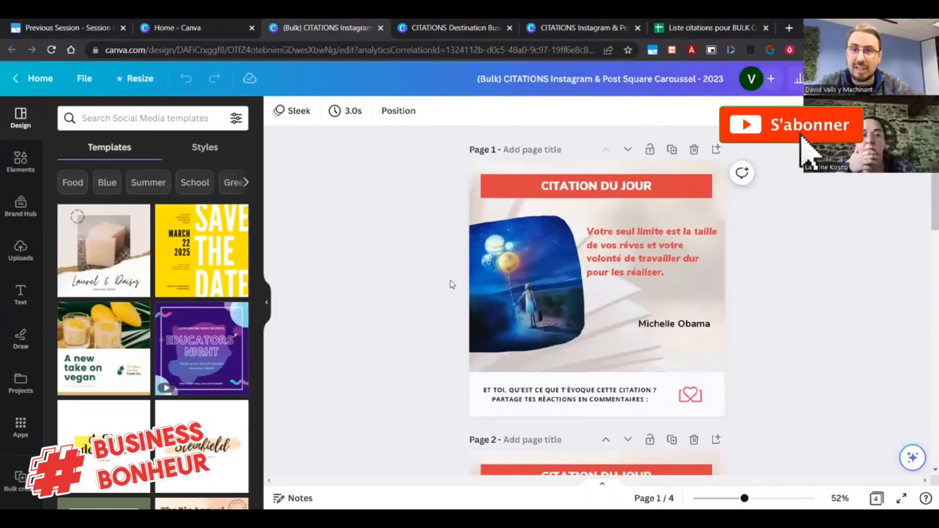
{"action": "scroll", "coordinate": [449, 283], "scroll_direction": "down", "scroll_amount": 4}
{"action": "scroll", "coordinate": [450, 285], "scroll_direction": "down", "scroll_amount": 8}
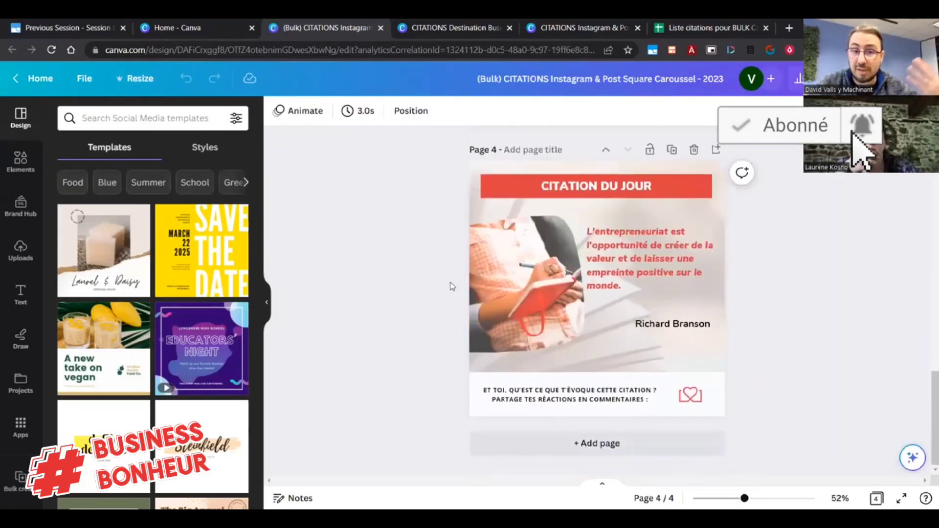
{"action": "scroll", "coordinate": [452, 286], "scroll_direction": "up", "scroll_amount": 7}
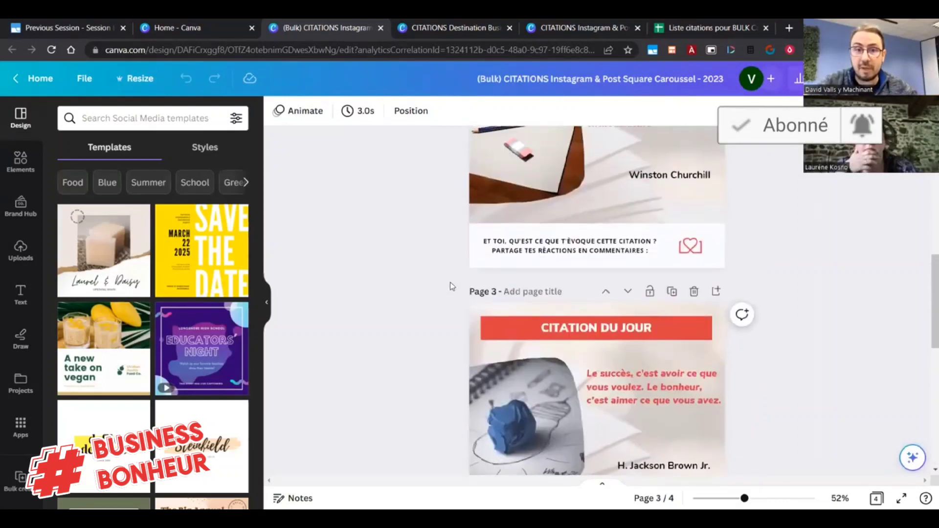
{"action": "scroll", "coordinate": [451, 285], "scroll_direction": "up", "scroll_amount": 3}
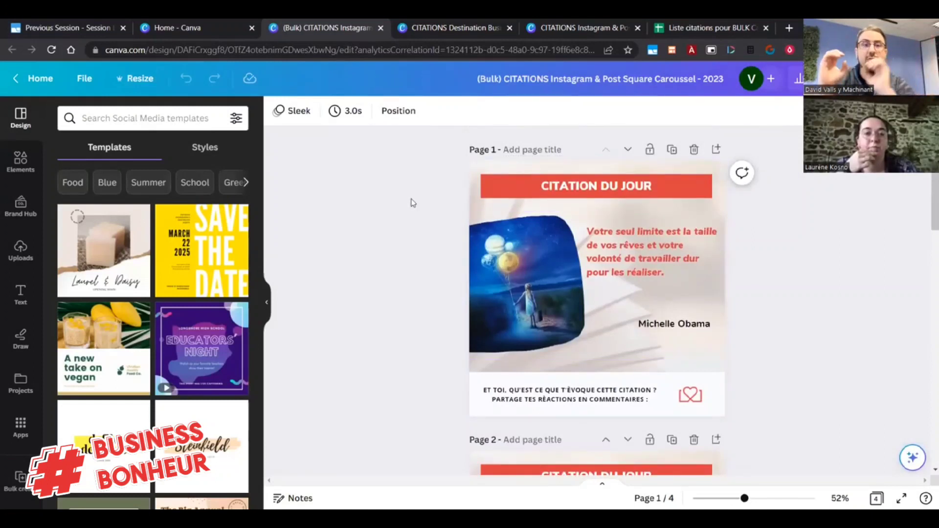
{"action": "left_click", "coordinate": [533, 276]}
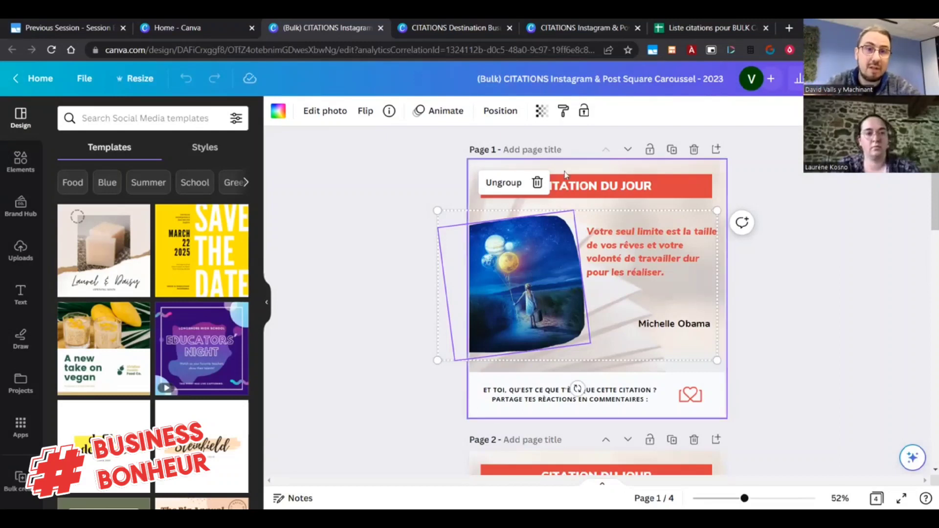
Reorder the browser tabs so the CITATIONS Instagram & Post Square Caroussel template comes before the Destination Business Bonheur design
{"action": "left_click", "coordinate": [440, 28]}
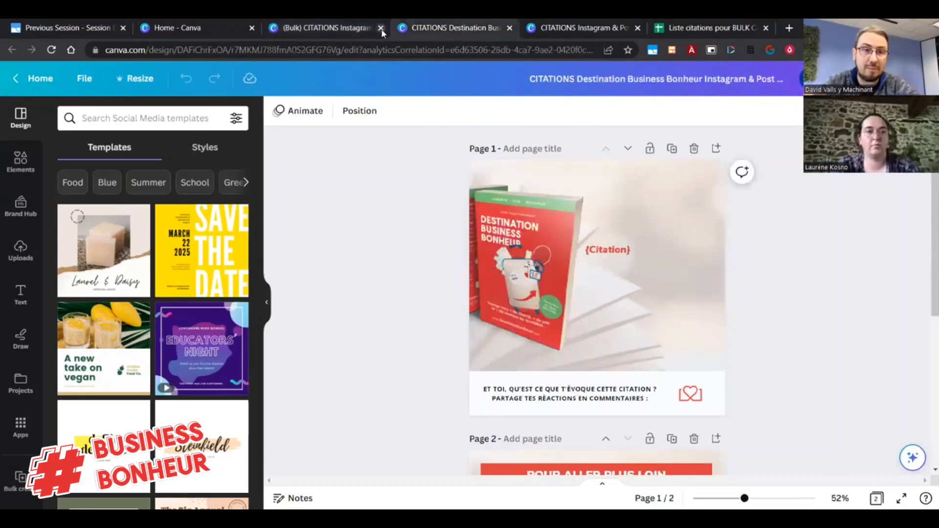
{"action": "left_click", "coordinate": [344, 28]}
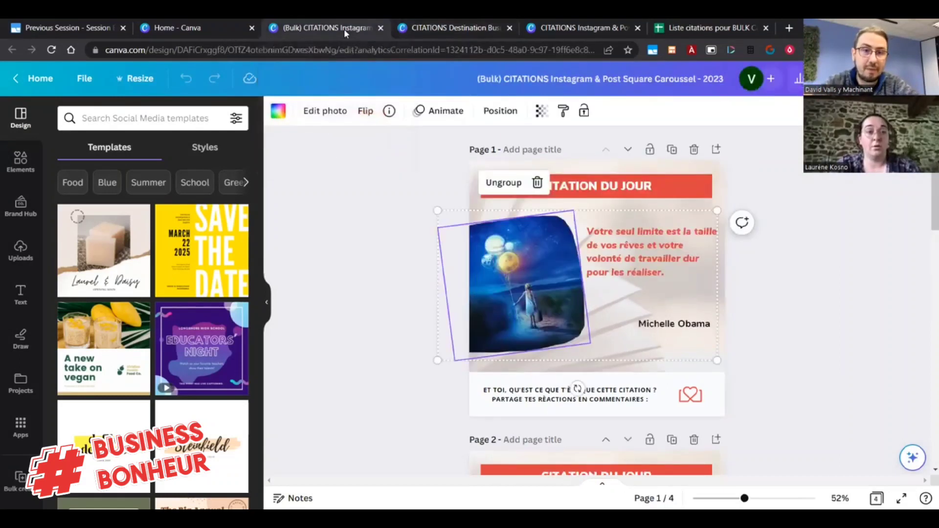
{"action": "left_click_drag", "start_coordinate": [553, 28], "coordinate": [440, 29]}
{"action": "left_click", "coordinate": [422, 223]}
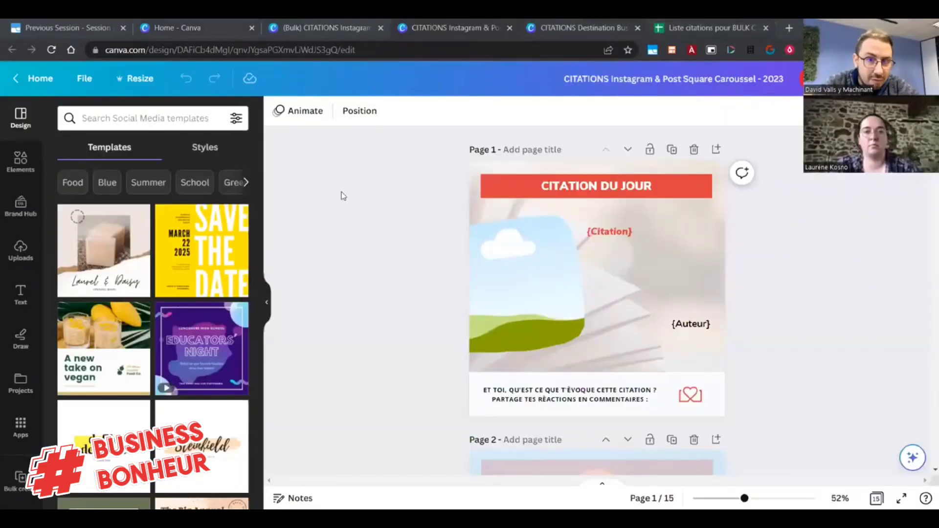
Switch to the Google Sheets file "Liste citations pour BULK Canva" and examine the quotes in the Citation column
{"action": "key", "text": "ctrl+9"}
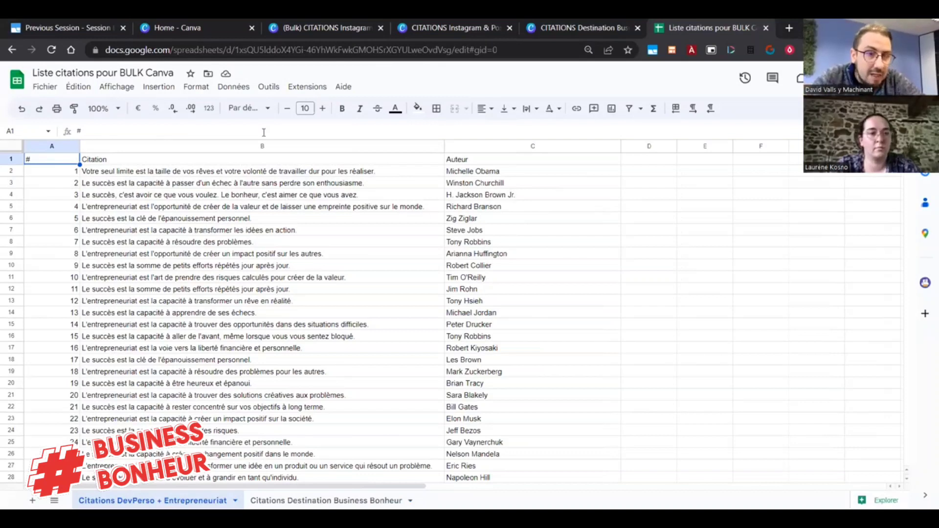
{"action": "left_click", "coordinate": [103, 163]}
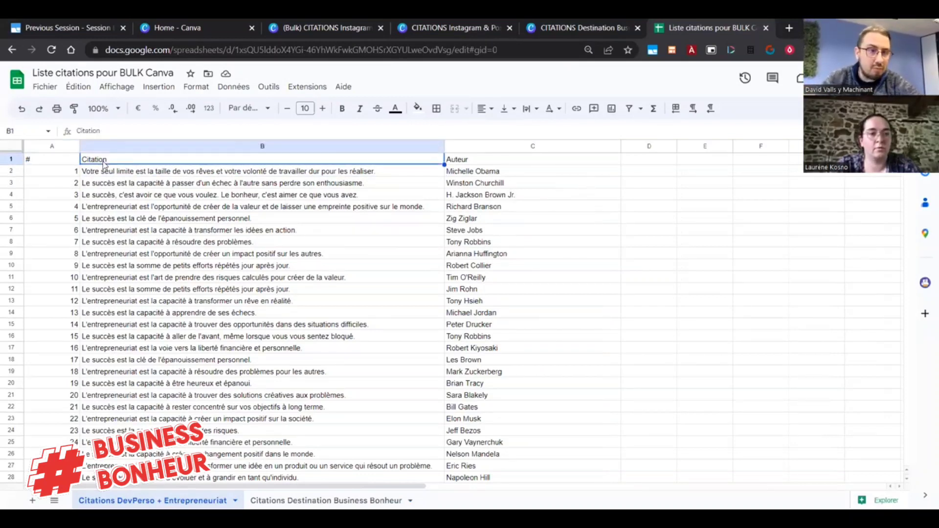
{"action": "key", "text": "Down"}
{"action": "key", "text": "Down"}
{"action": "key", "text": "Down"}
{"action": "key", "text": "Down"}
{"action": "key", "text": "Down"}
{"action": "key", "text": "Down"}
{"action": "key", "text": "Down"}
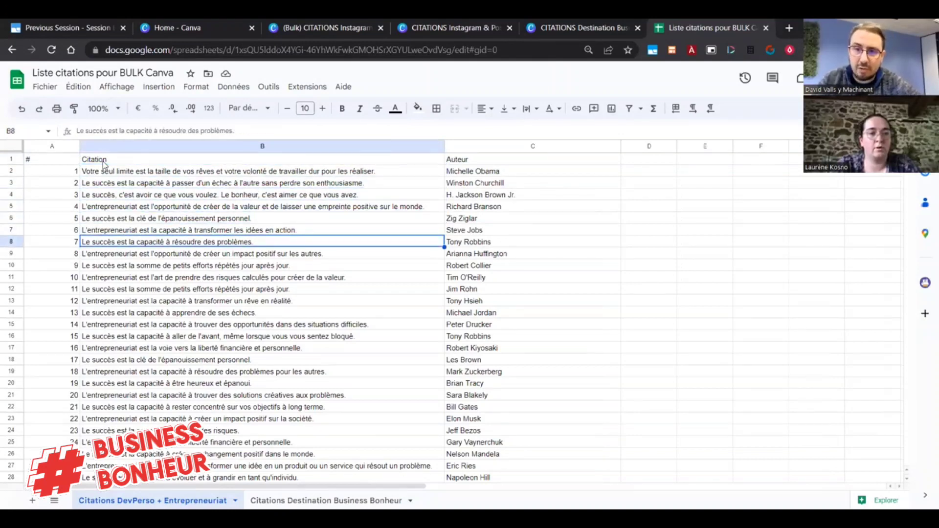
{"action": "key", "text": "Down"}
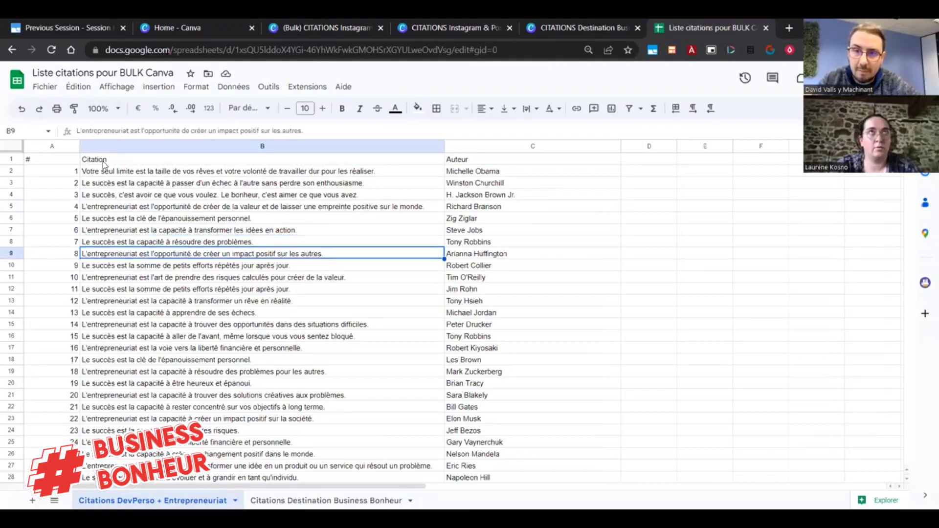
{"action": "key", "text": "Down"}
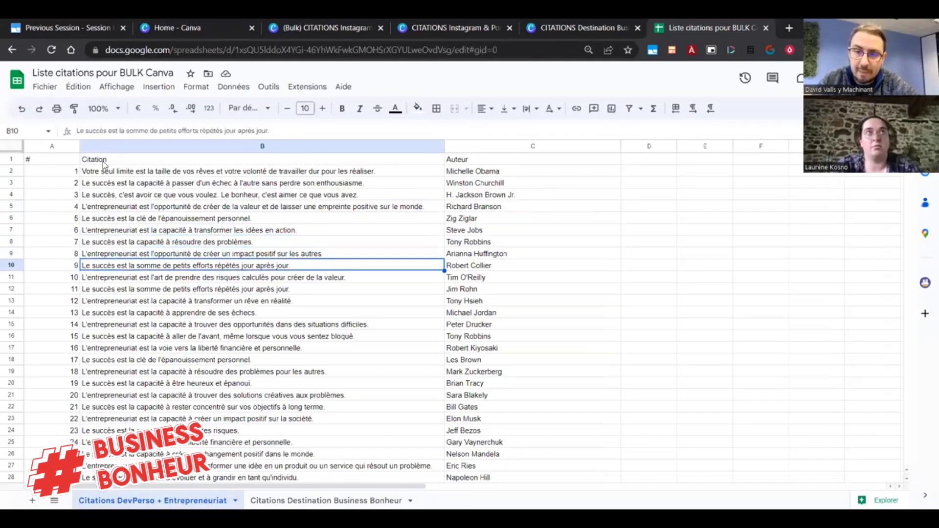
{"action": "key", "text": "Down"}
{"action": "key", "text": "Down"}
{"action": "key", "text": "Down"}
{"action": "key", "text": "Down"}
{"action": "key", "text": "Down"}
{"action": "key", "text": "Down"}
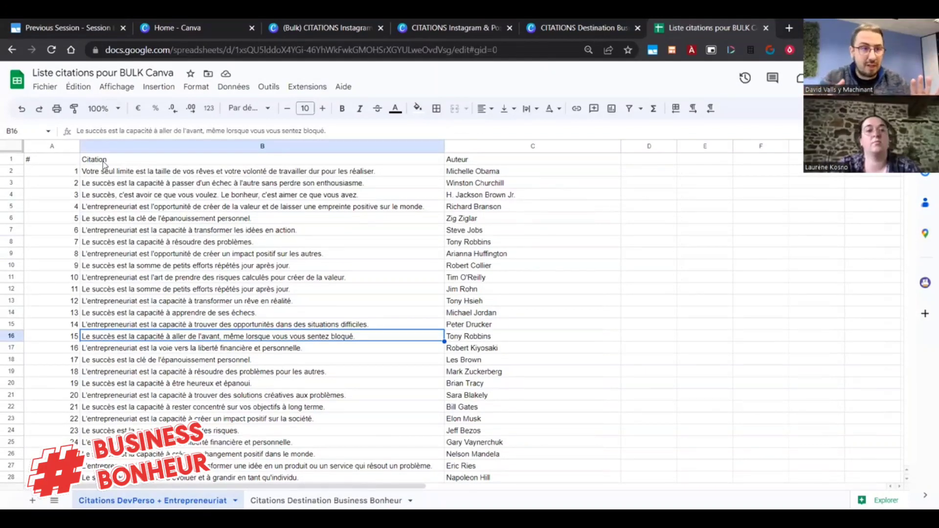
{"action": "left_click", "coordinate": [103, 161]}
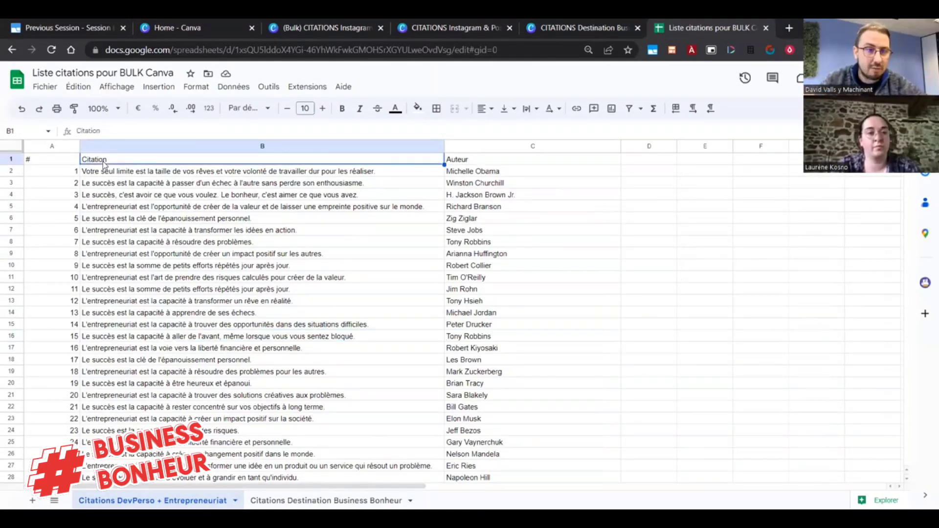
{"action": "key", "text": "Down"}
{"action": "key", "text": "Down"}
{"action": "key", "text": "Down"}
{"action": "key", "text": "Down"}
{"action": "key", "text": "Down"}
{"action": "key", "text": "Down"}
{"action": "key", "text": "Down"}
{"action": "key", "text": "Down"}
{"action": "key", "text": "Down"}
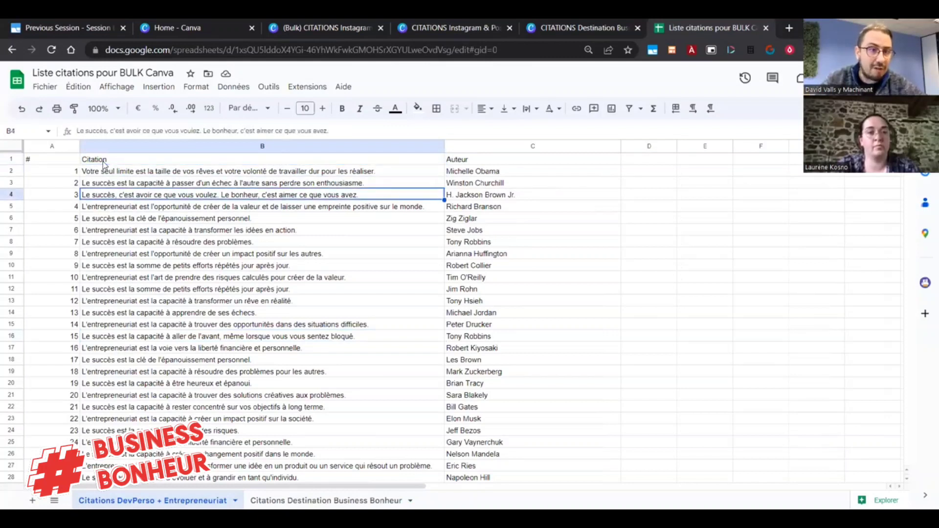
{"action": "key", "text": "Down"}
{"action": "key", "text": "Down"}
{"action": "key", "text": "Down"}
{"action": "key", "text": "Down"}
{"action": "key", "text": "Down"}
{"action": "key", "text": "Down"}
{"action": "key", "text": "Down"}
{"action": "key", "text": "Down"}
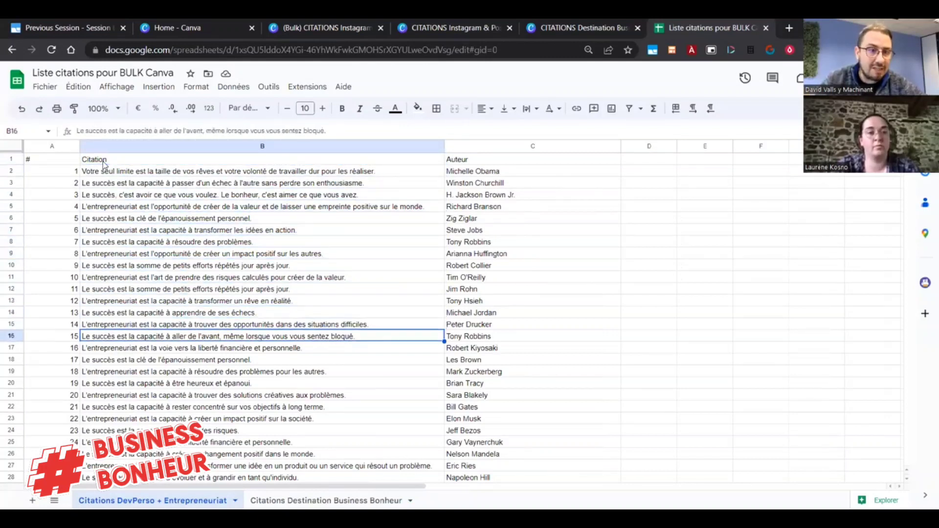
{"action": "key", "text": "Down"}
{"action": "key", "text": "Up"}
{"action": "key", "text": "Up"}
{"action": "key", "text": "Up"}
{"action": "key", "text": "Up"}
{"action": "key", "text": "Up"}
{"action": "key", "text": "Up"}
{"action": "key", "text": "Up"}
{"action": "key", "text": "Up"}
{"action": "key", "text": "Up"}
{"action": "key", "text": "Up"}
{"action": "key", "text": "Up"}
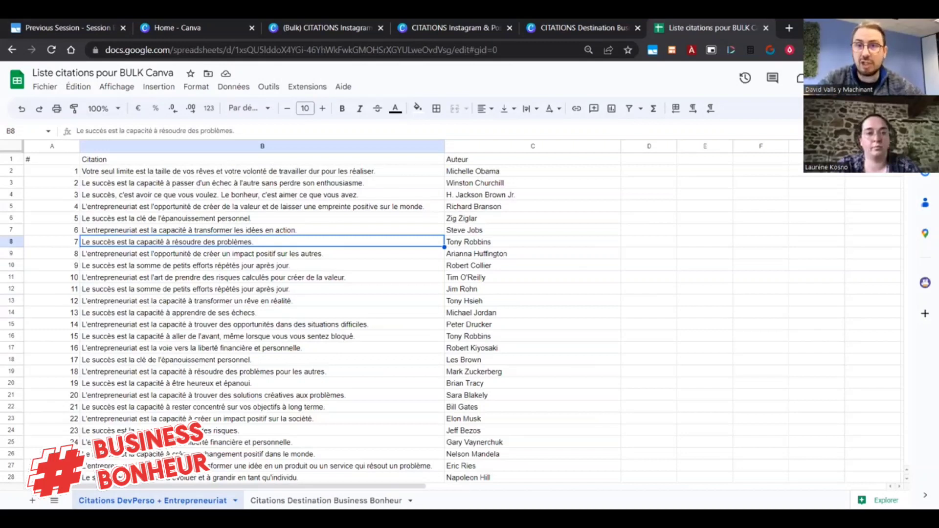
Load ChatGPT in a new browser tab and open today's "Académie Business Bonheur" conversation
{"action": "left_click", "coordinate": [791, 26]}
{"action": "type", "text": "chat"}
{"action": "key", "text": "Return"}
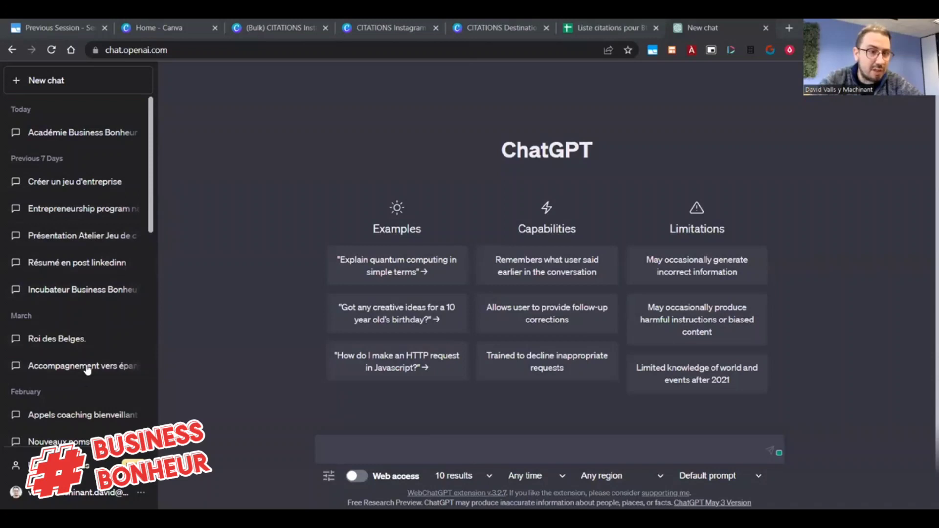
{"action": "left_click", "coordinate": [54, 291]}
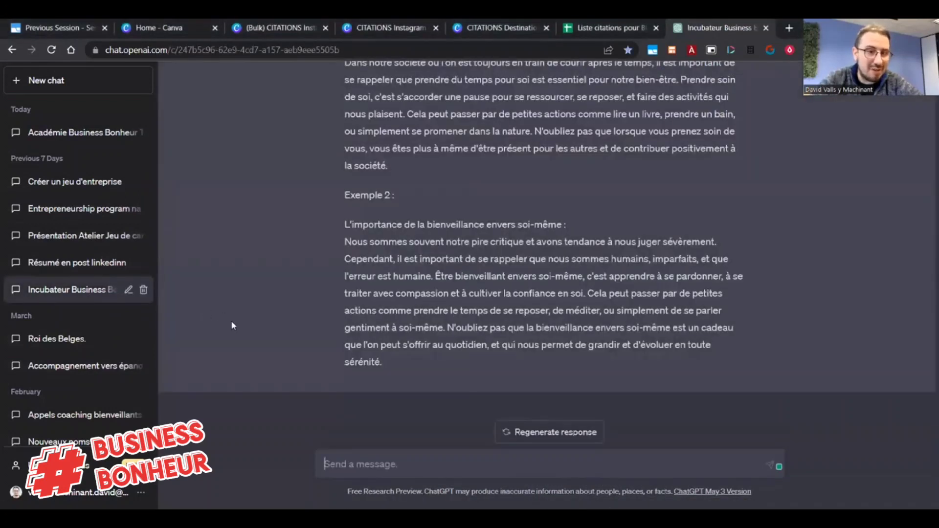
{"action": "scroll", "coordinate": [91, 302], "scroll_direction": "down", "scroll_amount": 3}
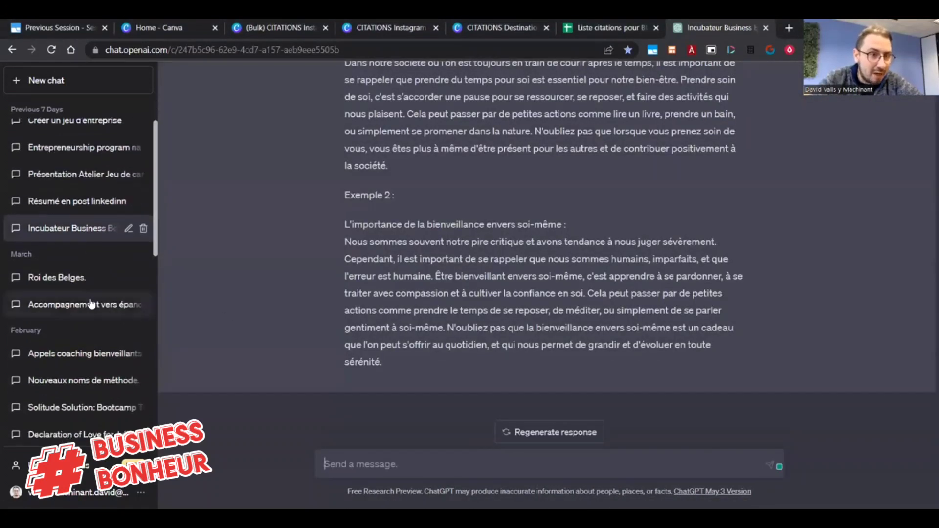
{"action": "scroll", "coordinate": [91, 303], "scroll_direction": "up", "scroll_amount": 3}
{"action": "left_click", "coordinate": [61, 132]}
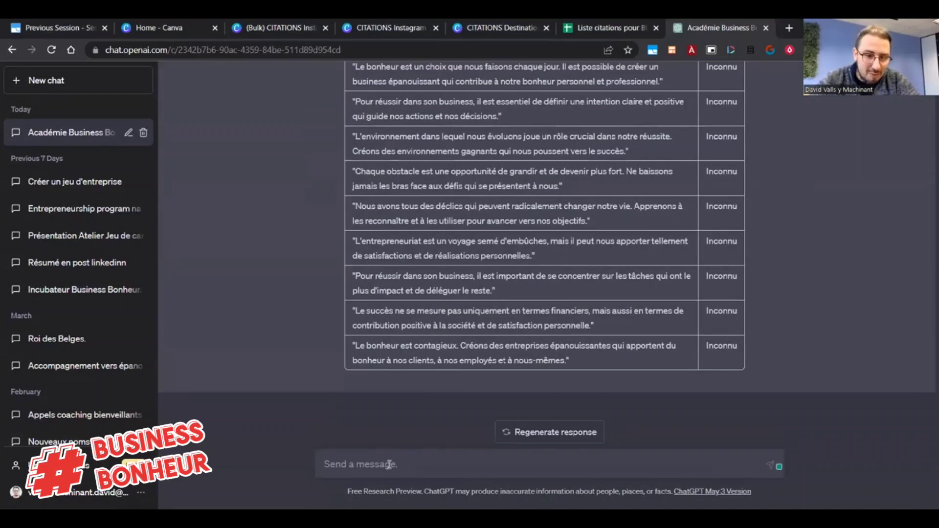
Draft the prompt "Rédige moi une liste de 25 citations autour des thêmes abordés tels que l'entrepreneuriat et le développement personnel"
{"action": "type", "text": "Rédige moi une liste de 2"}
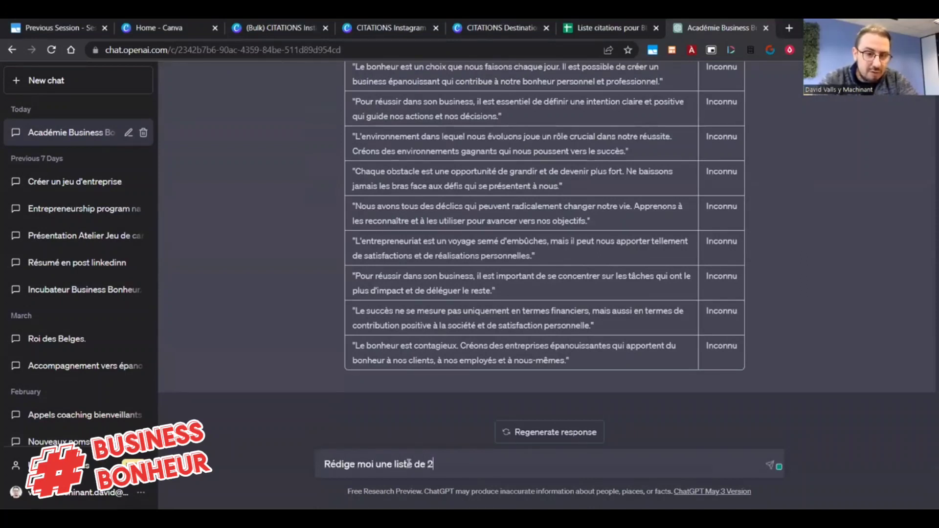
{"action": "type", "text": "5 citations autour des thêmes abordés tels que"}
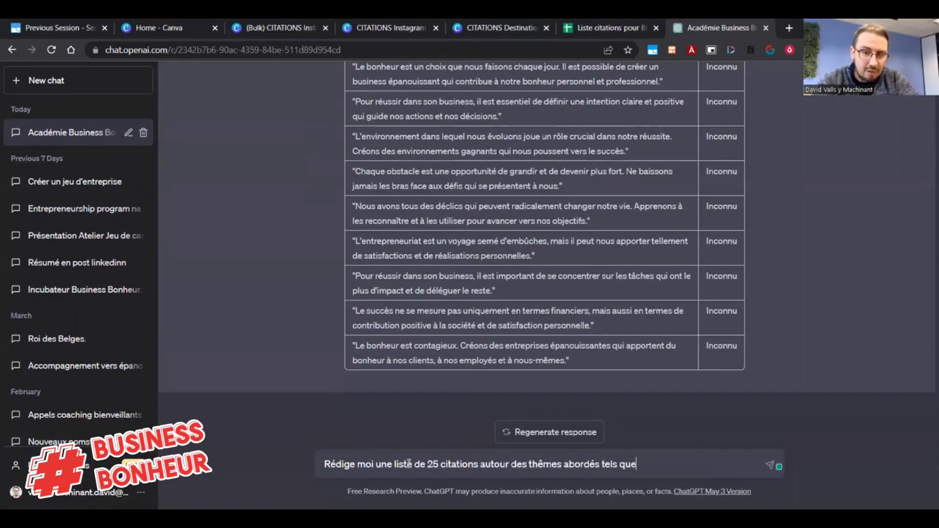
{"action": "type", "text": " l'entrepren"}
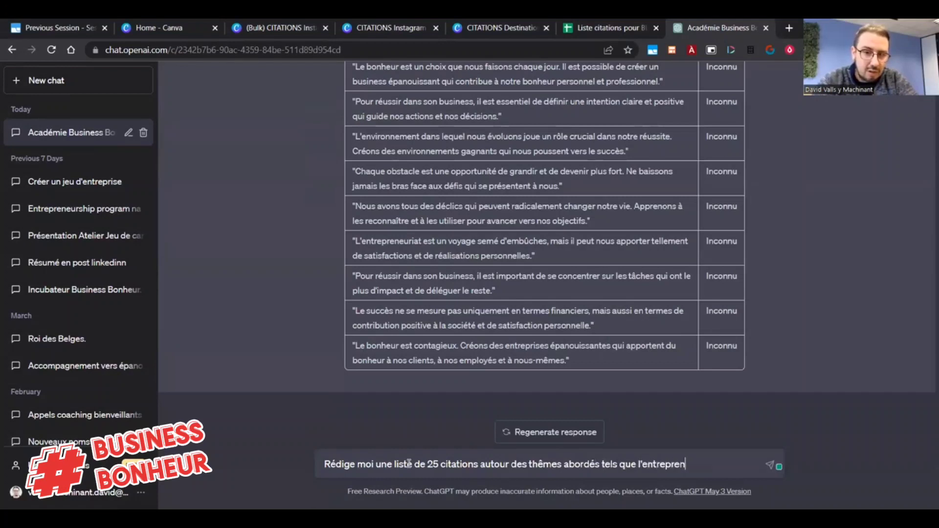
{"action": "type", "text": "euriat et le développement personnel"}
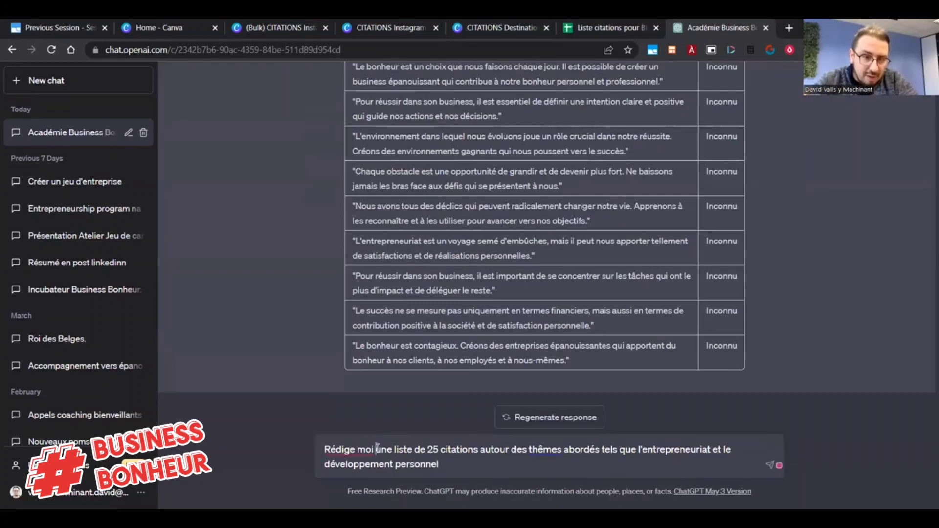
Insert "sous forme de tableau" after "Rédige moi", append "Ce tableau est divisé en 2 collones : Citation et auteur", and send the prompt
{"action": "type", "text": "sous forme de ta"}
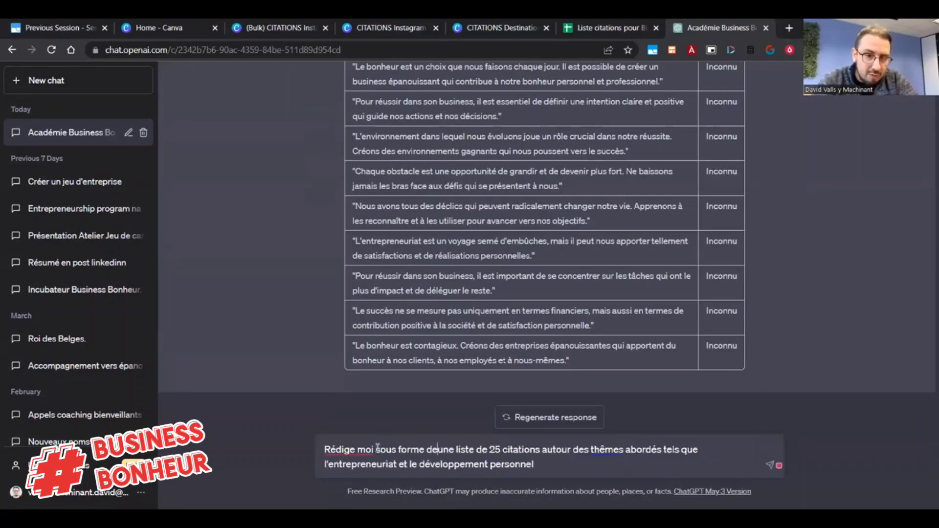
{"action": "type", "text": "bleau"}
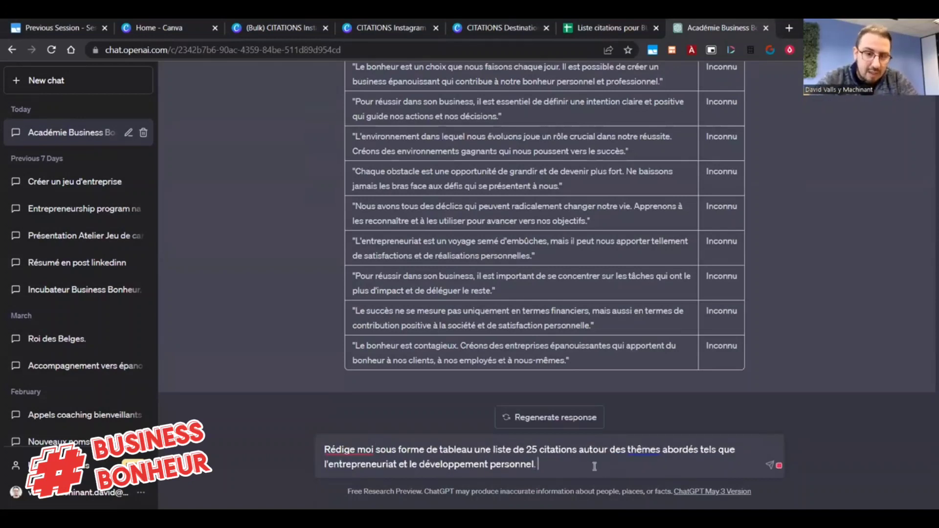
{"action": "type", "text": "eau est divisé"}
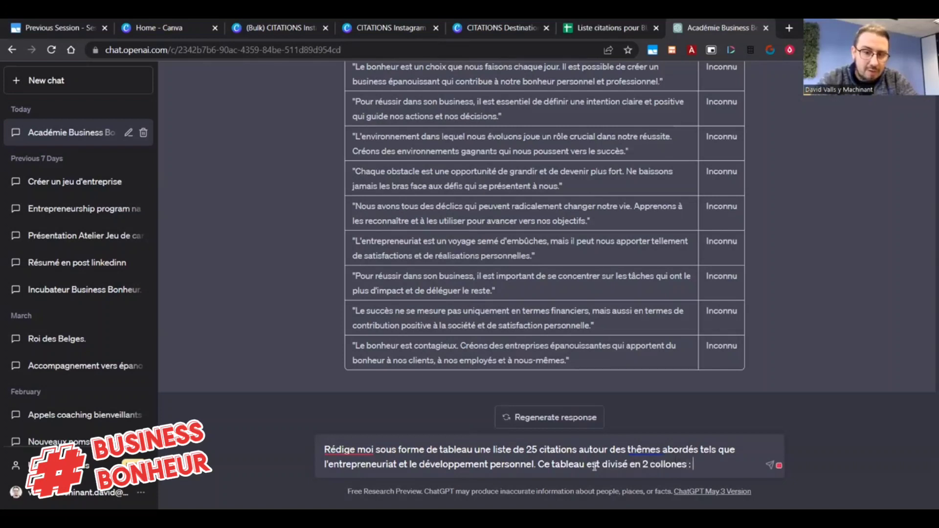
{"action": "type", "text": "en 2 collones : Citation et auteur"}
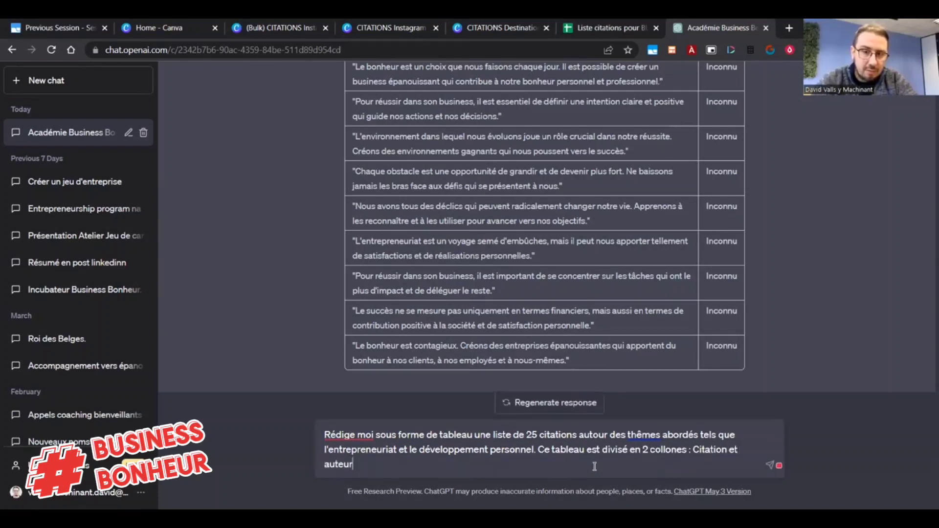
{"action": "key", "text": "Return"}
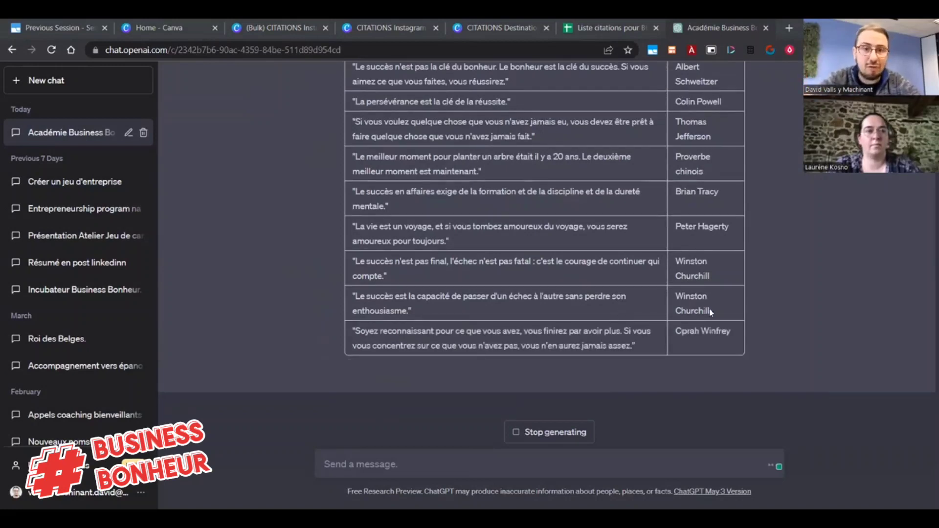
Review the quotes and authors in the table as ChatGPT generates it
{"action": "scroll", "coordinate": [712, 313], "scroll_direction": "up", "scroll_amount": 3}
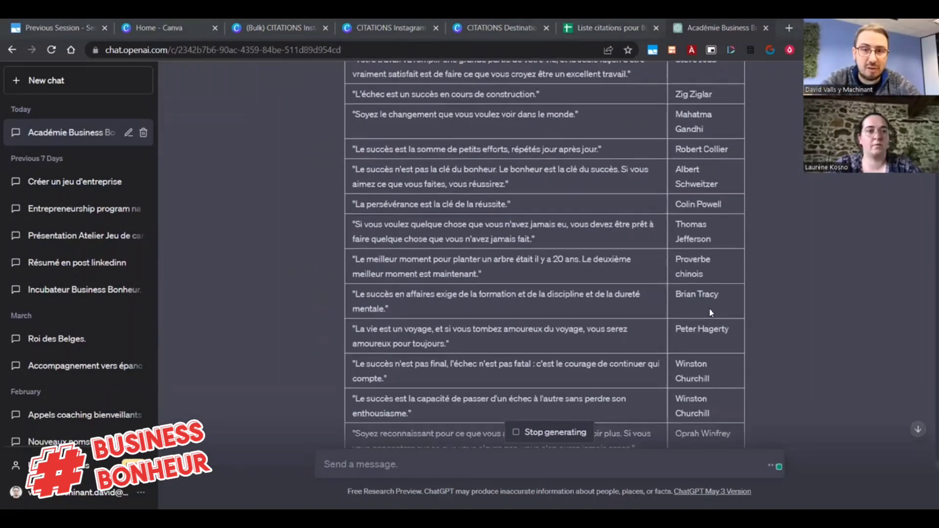
{"action": "scroll", "coordinate": [711, 313], "scroll_direction": "down", "scroll_amount": 3}
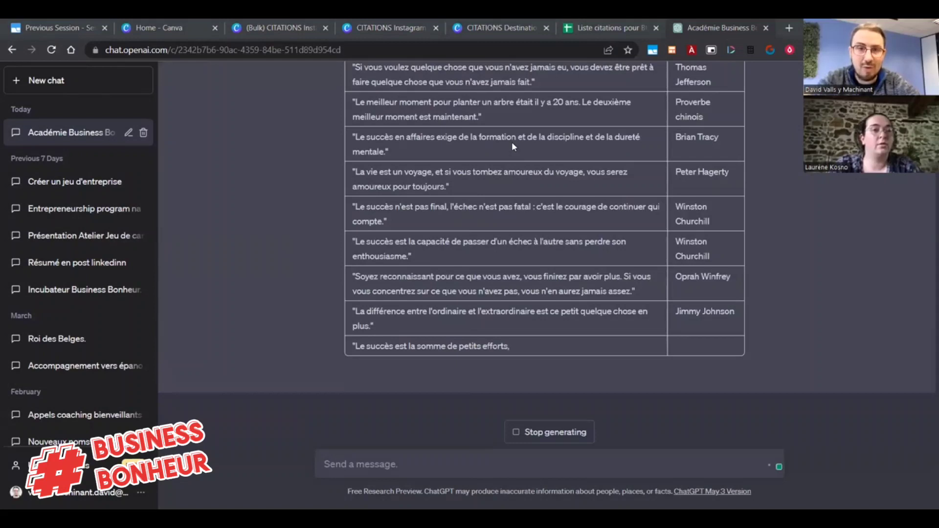
{"action": "scroll", "coordinate": [455, 253], "scroll_direction": "up", "scroll_amount": 1}
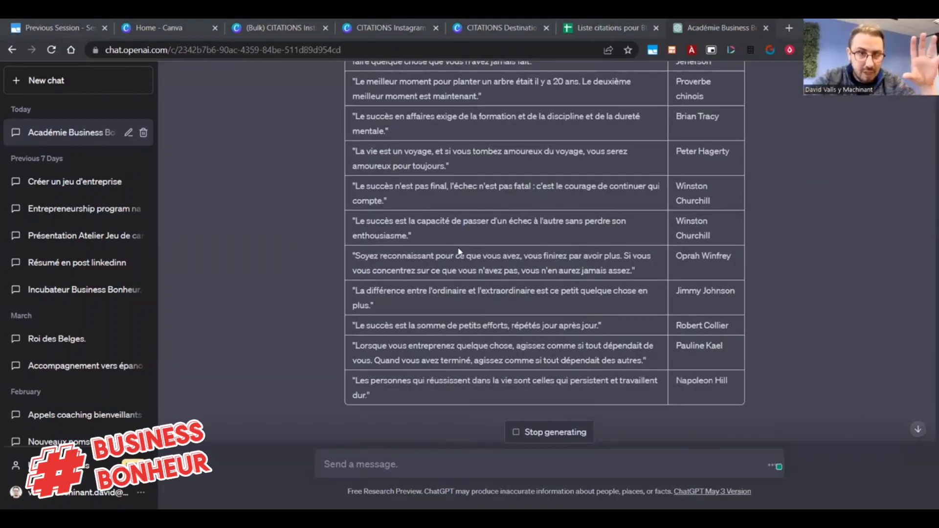
{"action": "scroll", "coordinate": [460, 252], "scroll_direction": "up", "scroll_amount": 10}
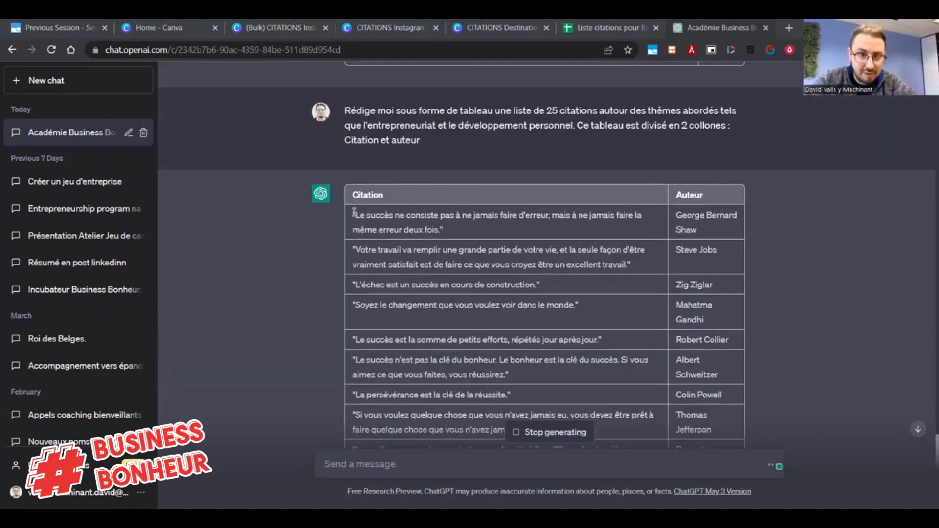
{"action": "scroll", "coordinate": [354, 213], "scroll_direction": "down", "scroll_amount": 10}
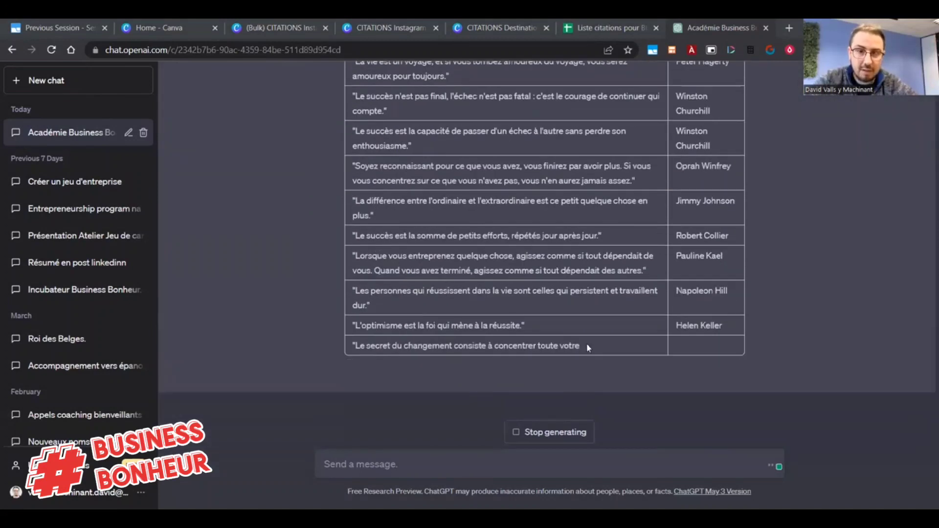
{"action": "scroll", "coordinate": [440, 338], "scroll_direction": "up", "scroll_amount": 15}
{"action": "scroll", "coordinate": [421, 327], "scroll_direction": "down", "scroll_amount": 8}
{"action": "scroll", "coordinate": [426, 337], "scroll_direction": "down", "scroll_amount": 8}
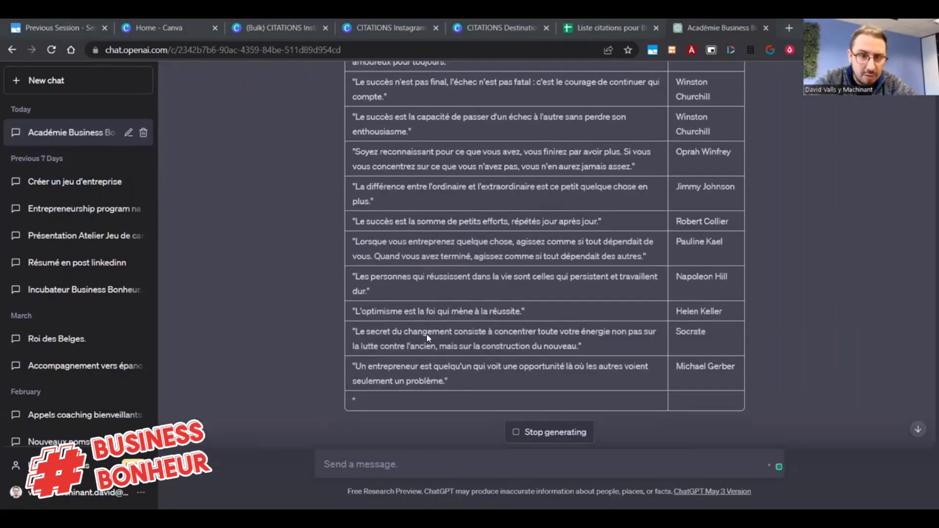
Copy the generated quote table from its Citation and Auteur header through the Arianna Huffington row
{"action": "scroll", "coordinate": [427, 338], "scroll_direction": "up", "scroll_amount": 15}
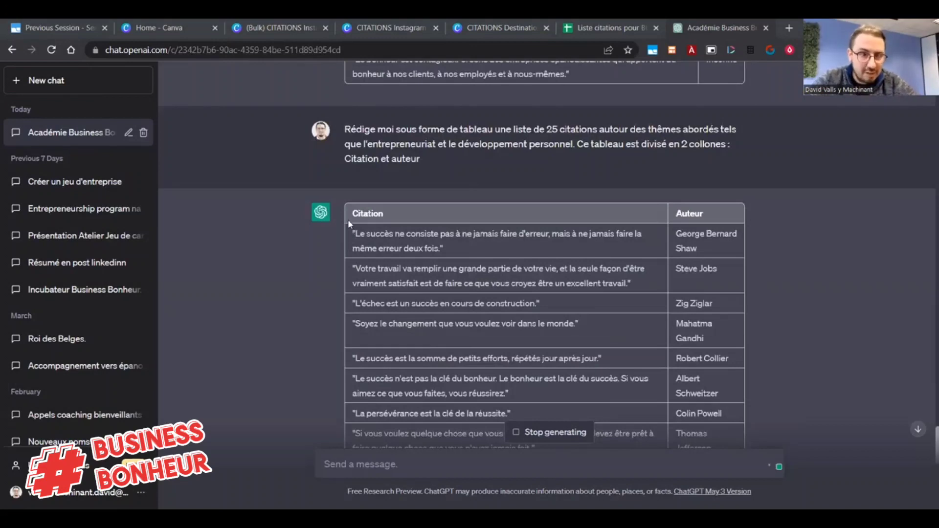
{"action": "left_click_drag", "start_coordinate": [351, 234], "coordinate": [622, 334]}
{"action": "scroll", "coordinate": [615, 312], "scroll_direction": "down", "scroll_amount": 12}
{"action": "left_click_drag", "start_coordinate": [682, 327], "coordinate": [721, 342]}
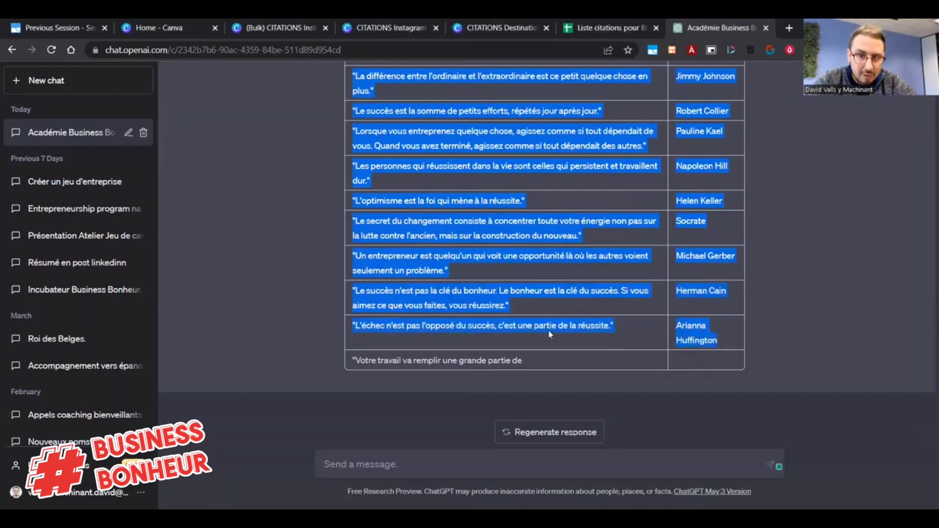
{"action": "right_click", "coordinate": [583, 326]}
{"action": "left_click", "coordinate": [616, 338]}
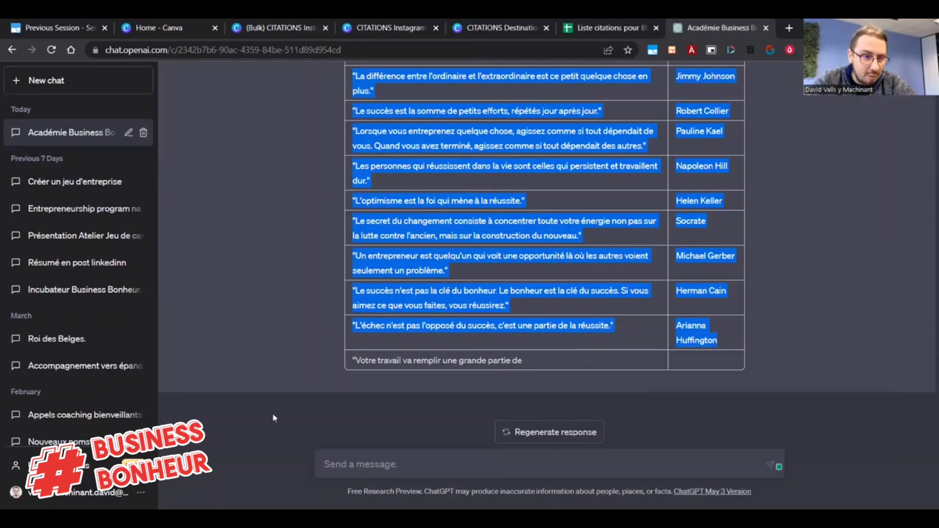
Switch to the Google Sheets file "Liste citations pour BULK Canva" and add a new sheet named "Citations"
{"action": "key", "text": "ctrl+shift+Tab"}
{"action": "left_click", "coordinate": [32, 501]}
{"action": "double_click", "coordinate": [267, 500]}
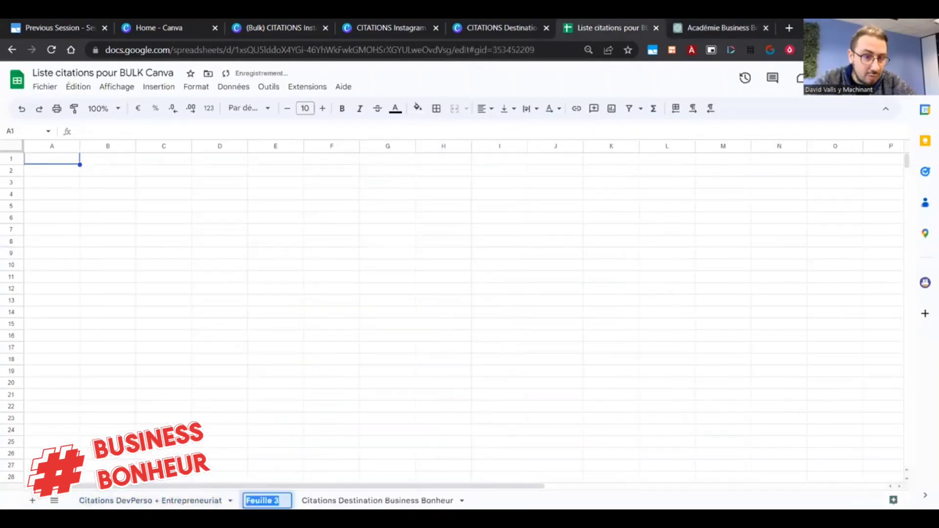
{"action": "type", "text": "Citations"}
{"action": "key", "text": "Return"}
Paste the copied quote table as values only into the Citations sheet, starting at cell A1
{"action": "right_click", "coordinate": [67, 165]}
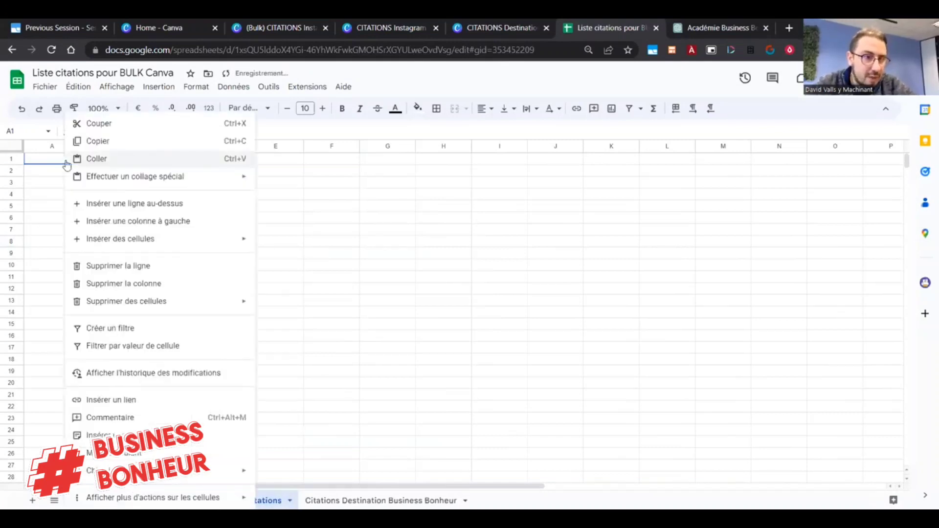
{"action": "mouse_move", "coordinate": [132, 177]}
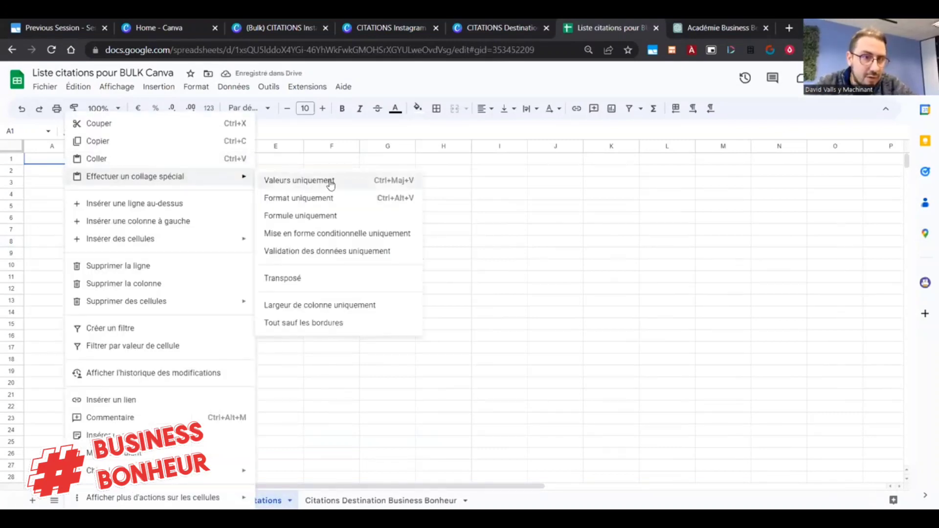
{"action": "left_click", "coordinate": [331, 184]}
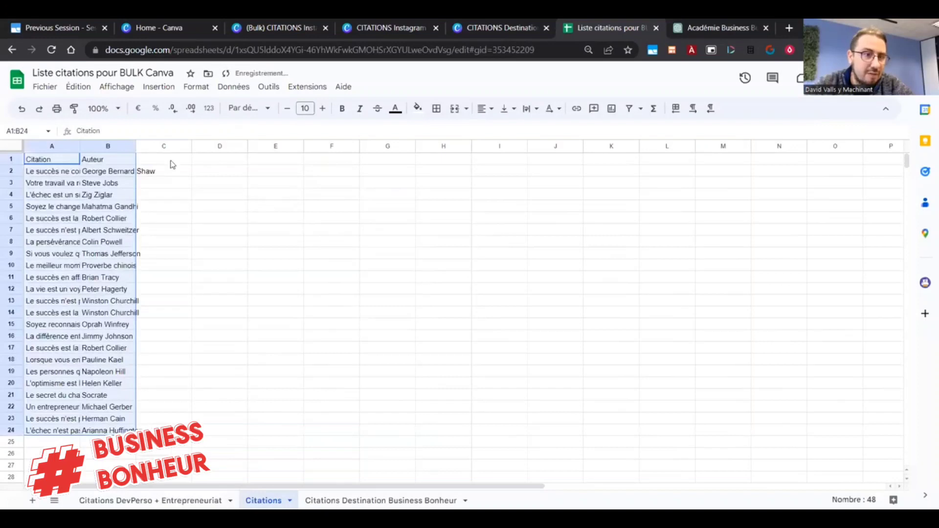
Widen columns A and B of the Citations sheet so the quotes and authors are readable
{"action": "left_click_drag", "start_coordinate": [136, 145], "coordinate": [346, 146]}
{"action": "left_click_drag", "start_coordinate": [78, 145], "coordinate": [284, 146]}
{"action": "left_click_drag", "start_coordinate": [552, 146], "coordinate": [601, 146]}
{"action": "left_click_drag", "start_coordinate": [283, 146], "coordinate": [531, 146]}
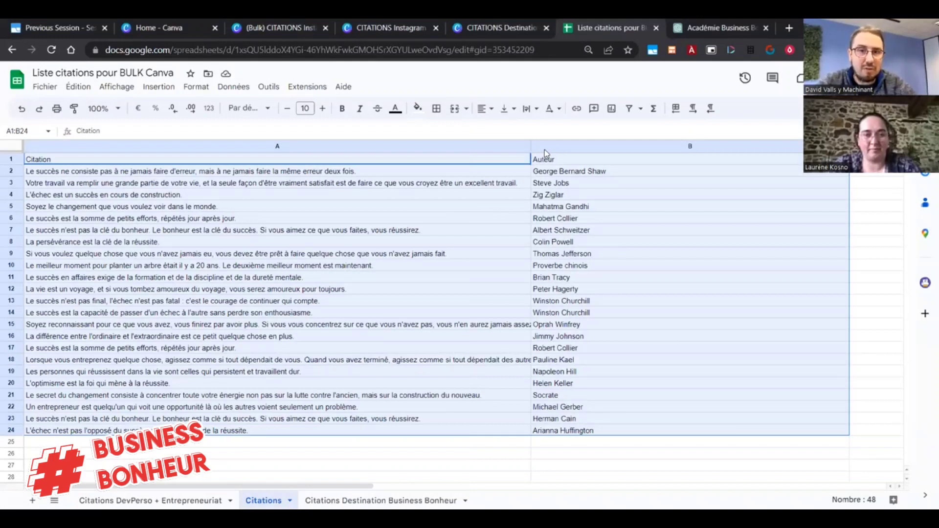
Switch to the CITATIONS Destination Business Bonheur design in Canva and nudge the book image on page 1 slightly to the right
{"action": "left_click", "coordinate": [508, 29]}
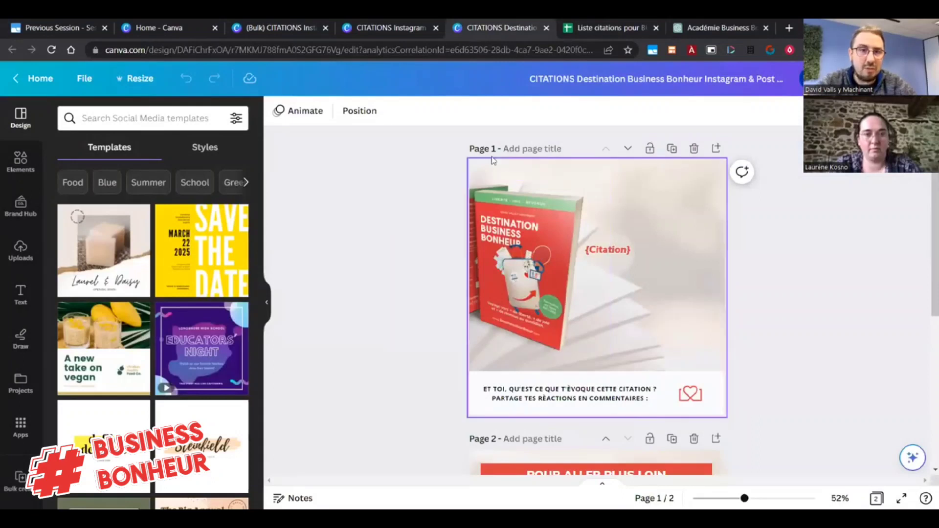
{"action": "left_click", "coordinate": [508, 277]}
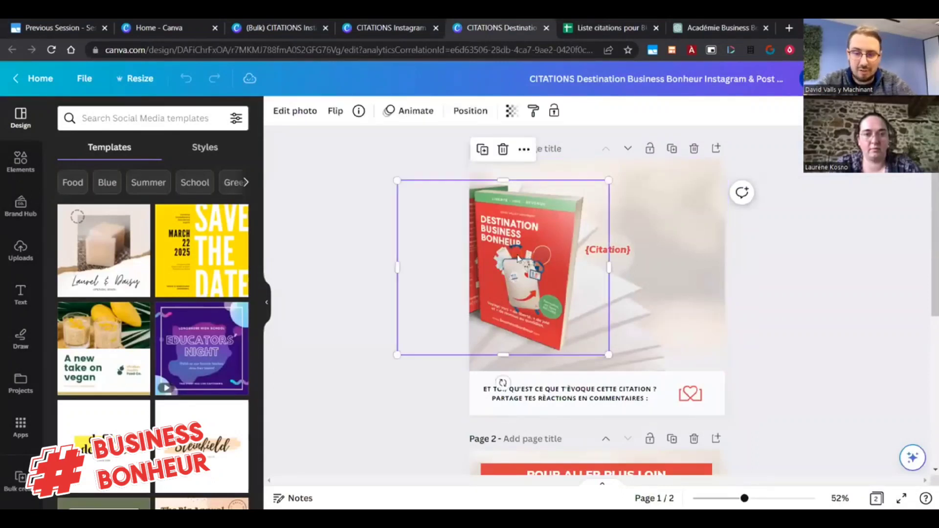
{"action": "left_click_drag", "start_coordinate": [518, 260], "coordinate": [521, 260]}
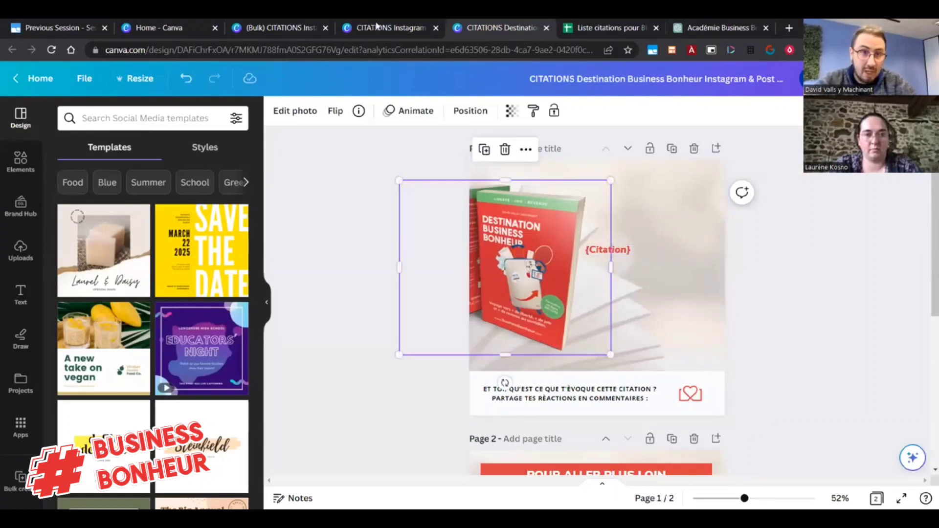
Open manual data entry for bulk creation in the CITATIONS Instagram & Post Square Caroussel design and clear the sample table
{"action": "key", "text": "ctrl+shift+Tab"}
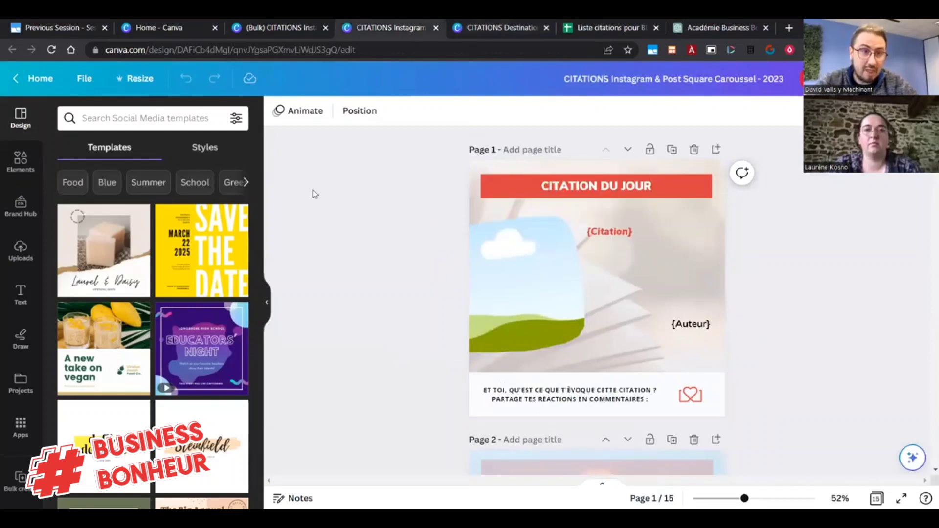
{"action": "left_click", "coordinate": [19, 481]}
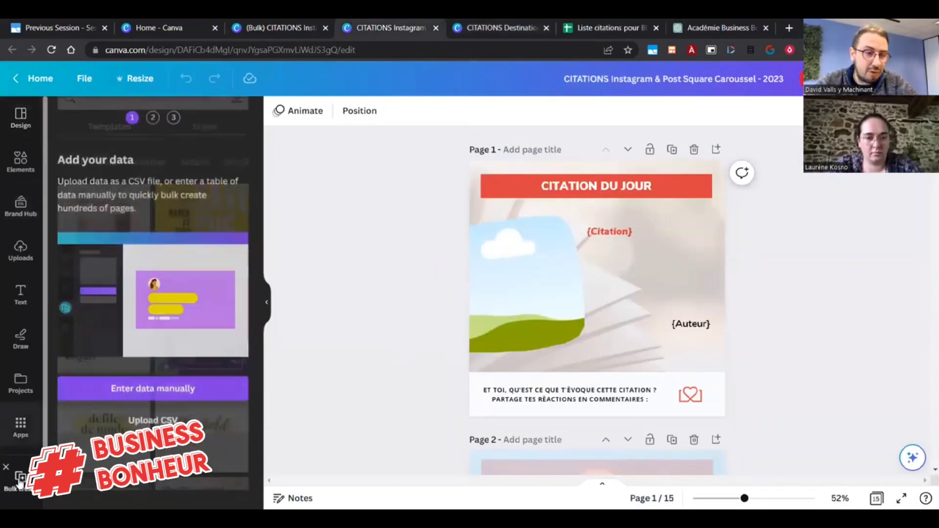
{"action": "left_click", "coordinate": [168, 389]}
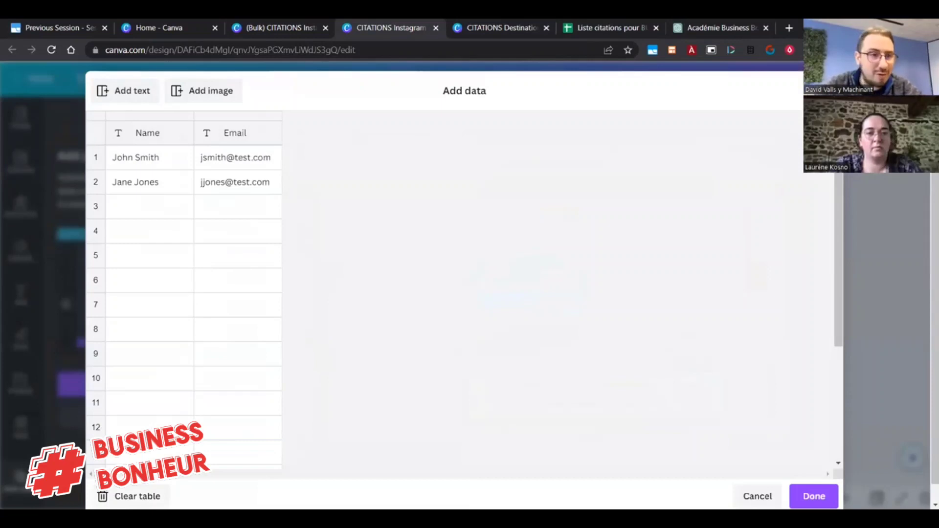
{"action": "left_click", "coordinate": [131, 496]}
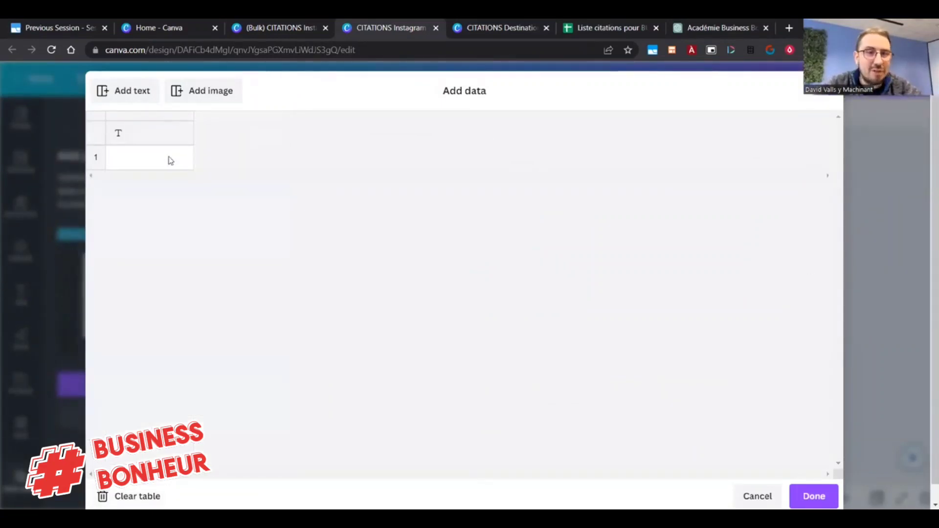
Copy the range A1:B24 from the Citations sheet in Google Sheets and return to Canva's Destination Business Bonheur design
{"action": "left_click", "coordinate": [633, 28]}
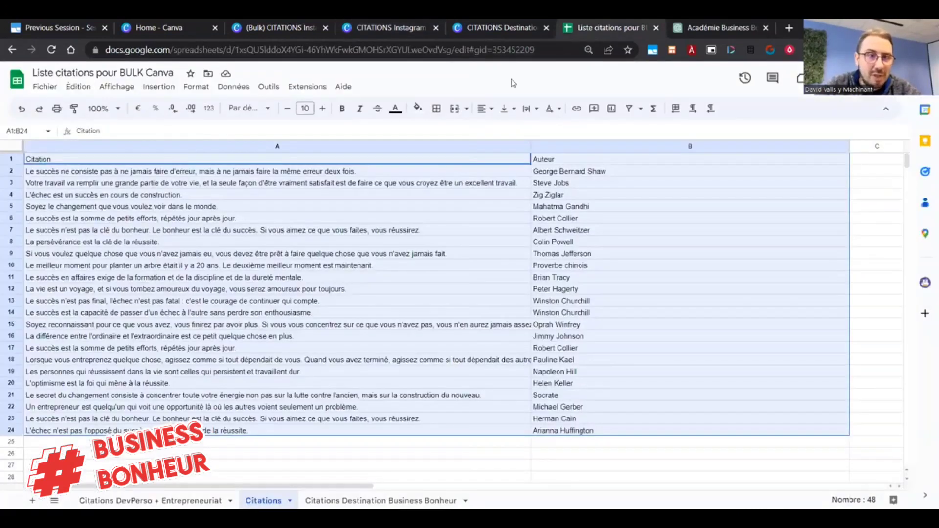
{"action": "left_click", "coordinate": [90, 161]}
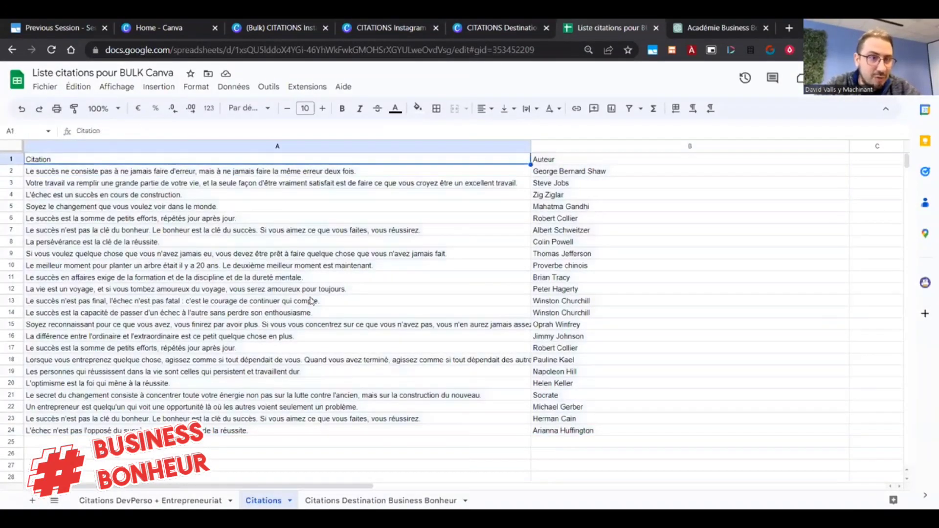
{"action": "left_click", "coordinate": [554, 431], "text": "shift"}
{"action": "right_click", "coordinate": [507, 280]}
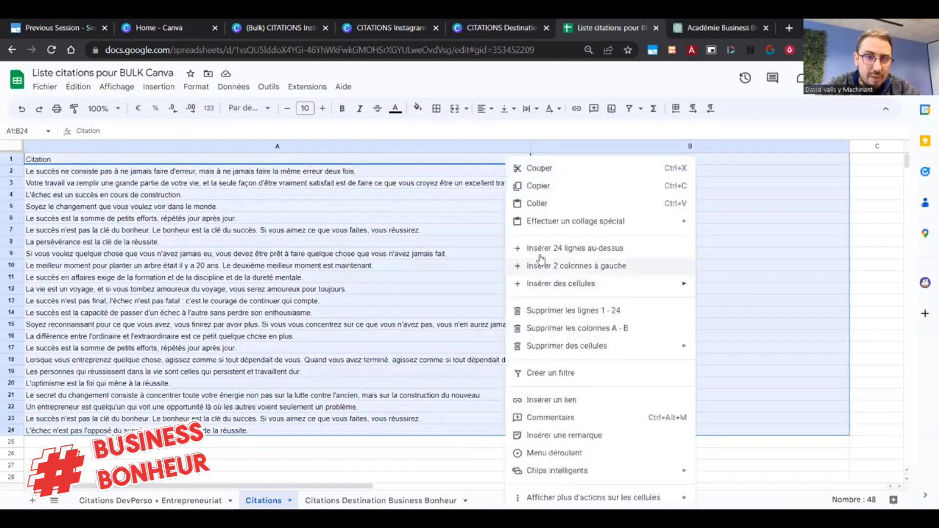
{"action": "left_click", "coordinate": [545, 188]}
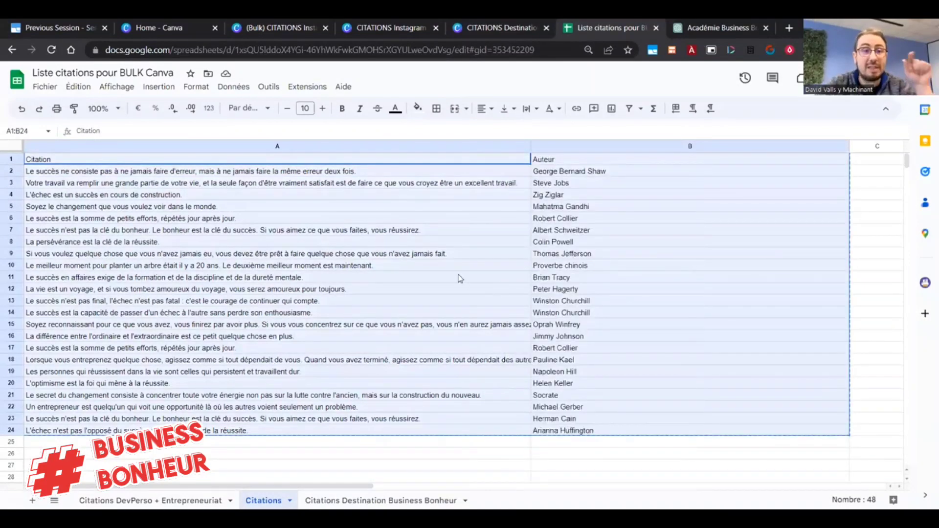
{"action": "left_click", "coordinate": [487, 29]}
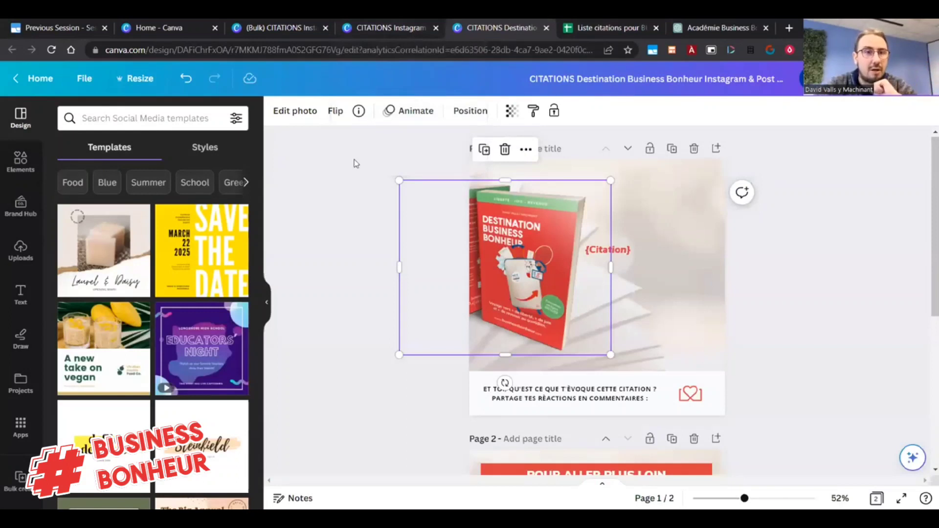
Switch to the CITATIONS Instagram & Post Square Caroussel design and paste the copied quotes and authors into the empty data table
{"action": "left_click", "coordinate": [402, 30]}
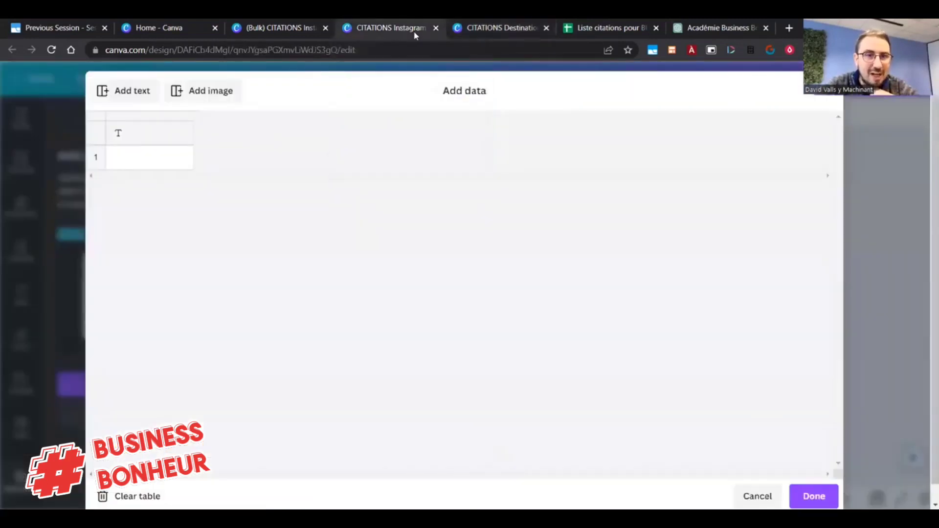
{"action": "left_click_drag", "start_coordinate": [422, 38], "coordinate": [508, 31]}
{"action": "left_click", "coordinate": [146, 161]}
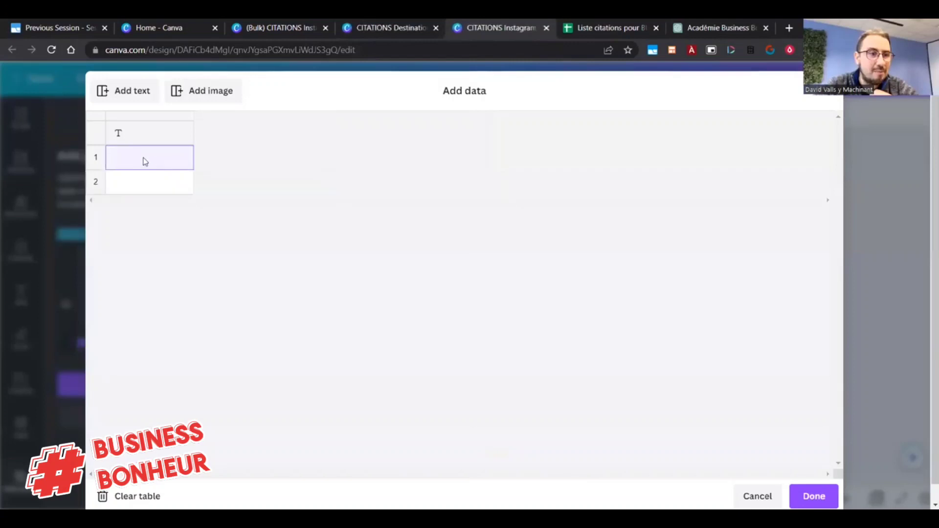
{"action": "right_click", "coordinate": [140, 161]}
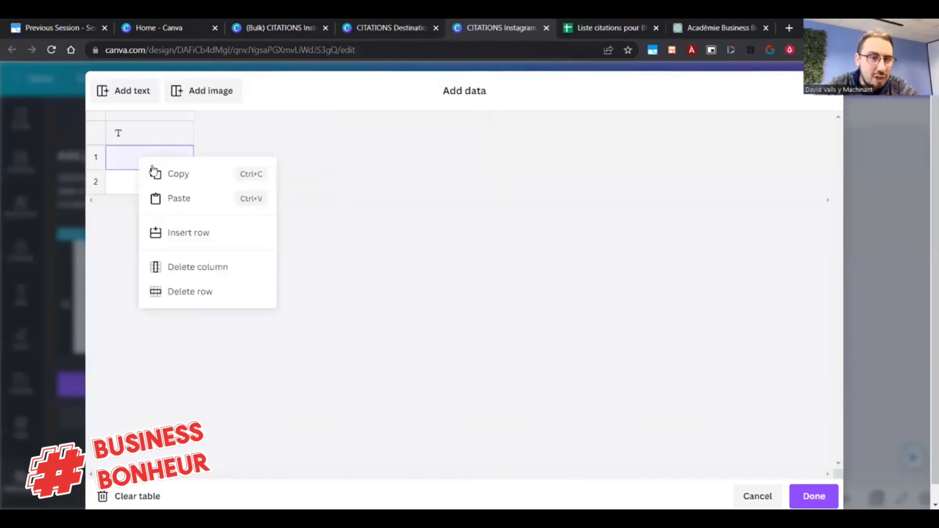
{"action": "left_click", "coordinate": [181, 207]}
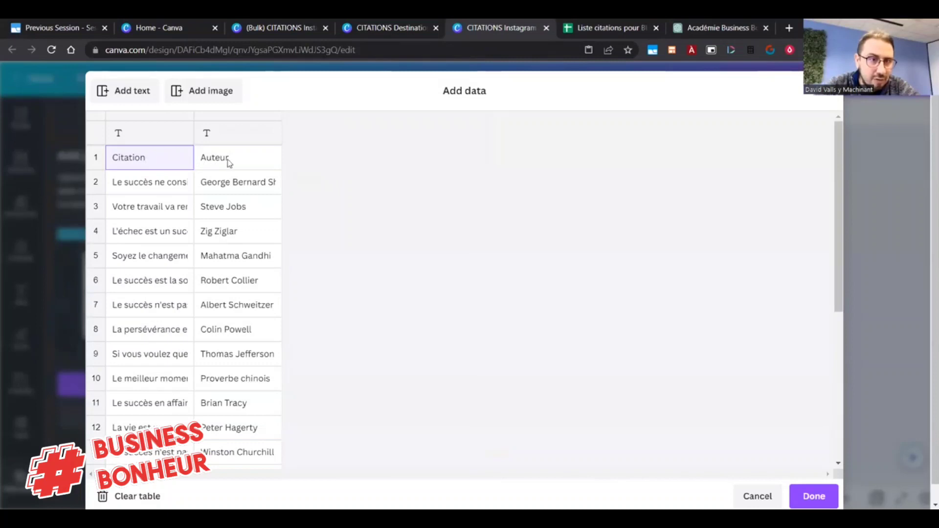
Delete the pasted header row, name the two columns Citation and Auteur, and finish the data entry
{"action": "right_click", "coordinate": [96, 159]}
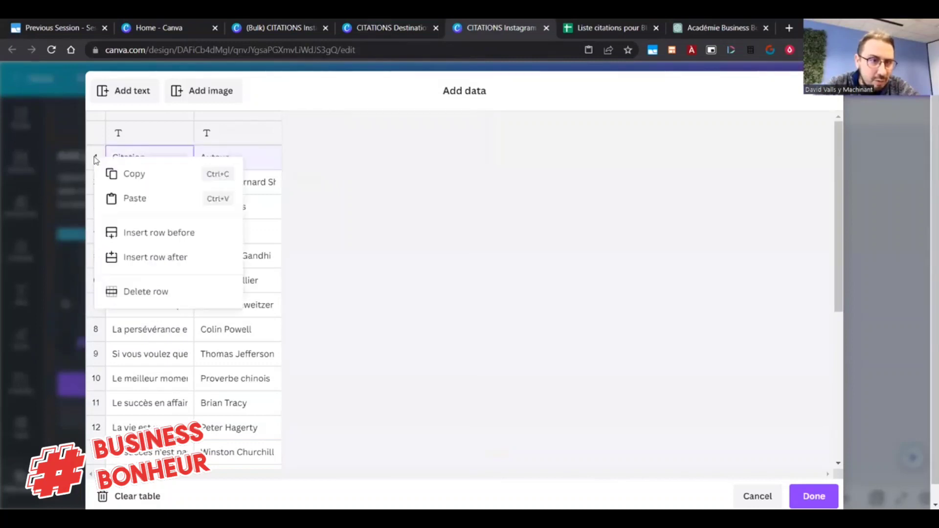
{"action": "left_click", "coordinate": [146, 292]}
{"action": "left_click", "coordinate": [138, 137]}
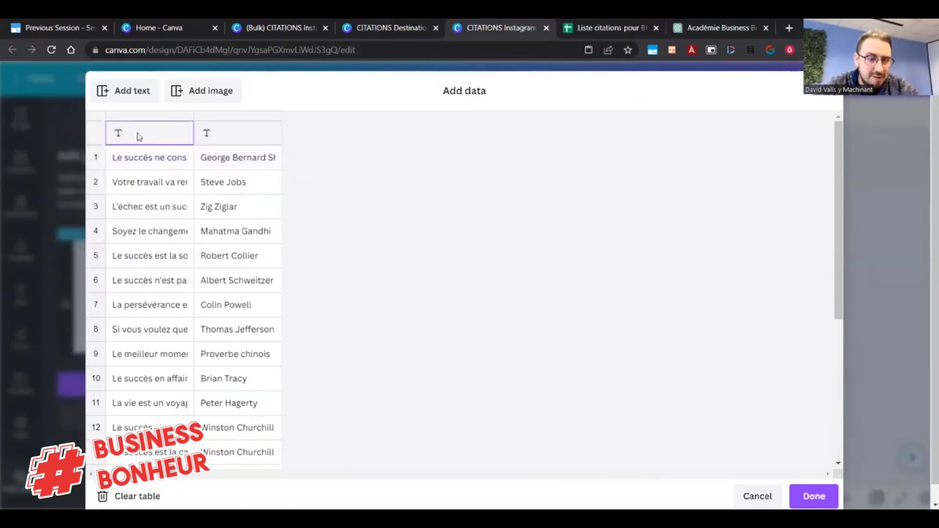
{"action": "type", "text": "Citation"}
{"action": "left_click", "coordinate": [238, 142]}
{"action": "type", "text": "Auteur"}
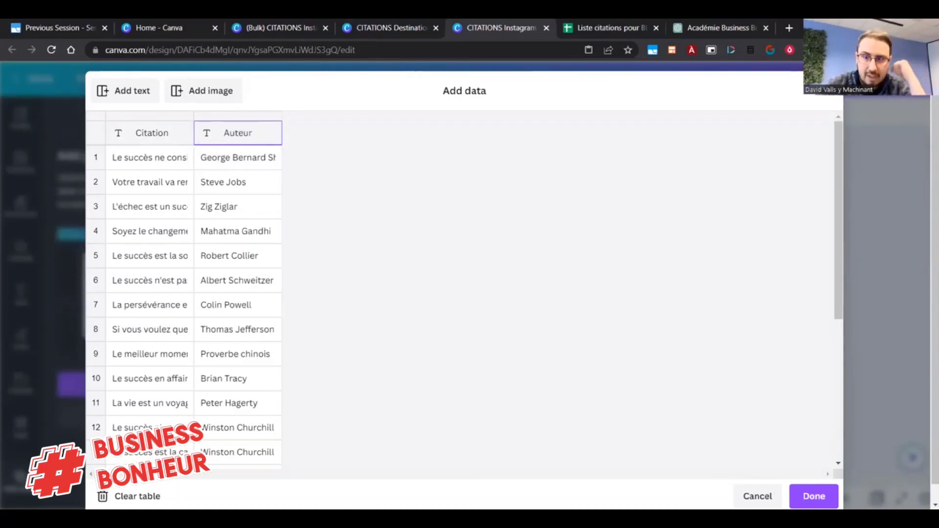
{"action": "left_click", "coordinate": [814, 496]}
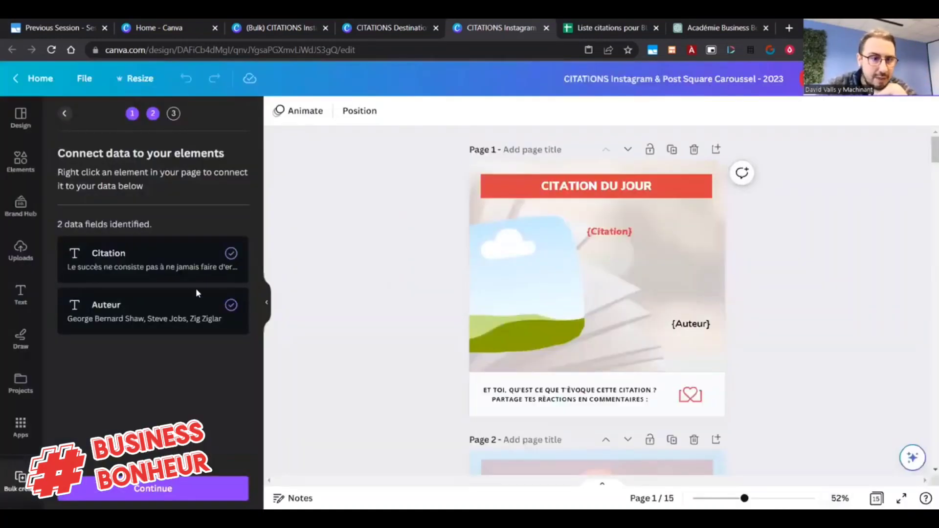
Try to connect the {Citation} and {Auteur} text boxes on page 1 to the matching Citation and Auteur data fields
{"action": "left_click", "coordinate": [624, 231]}
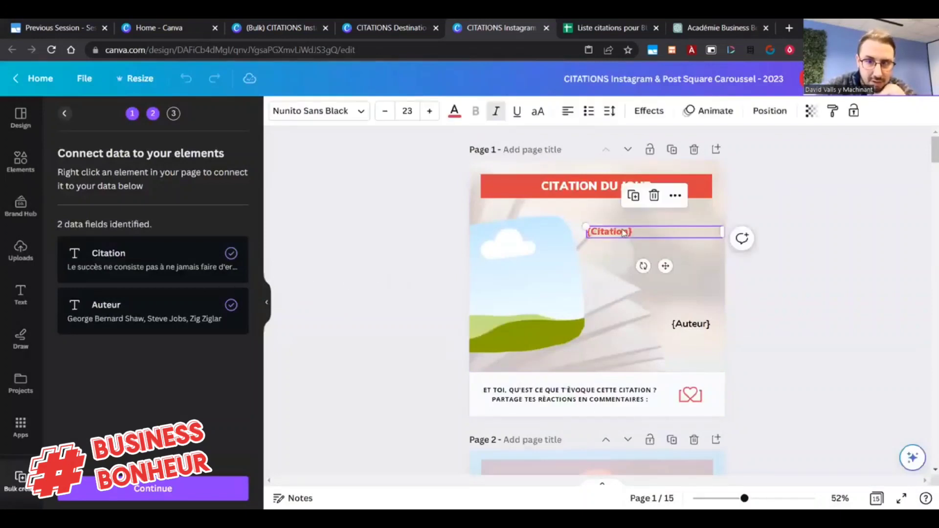
{"action": "left_click", "coordinate": [675, 195]}
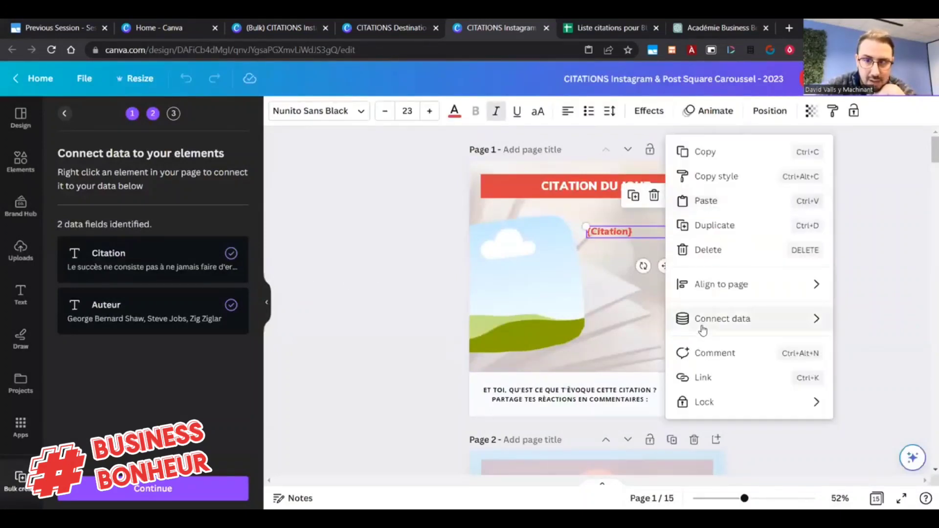
{"action": "mouse_move", "coordinate": [680, 327]}
{"action": "left_click", "coordinate": [600, 324]}
{"action": "left_click", "coordinate": [694, 324]}
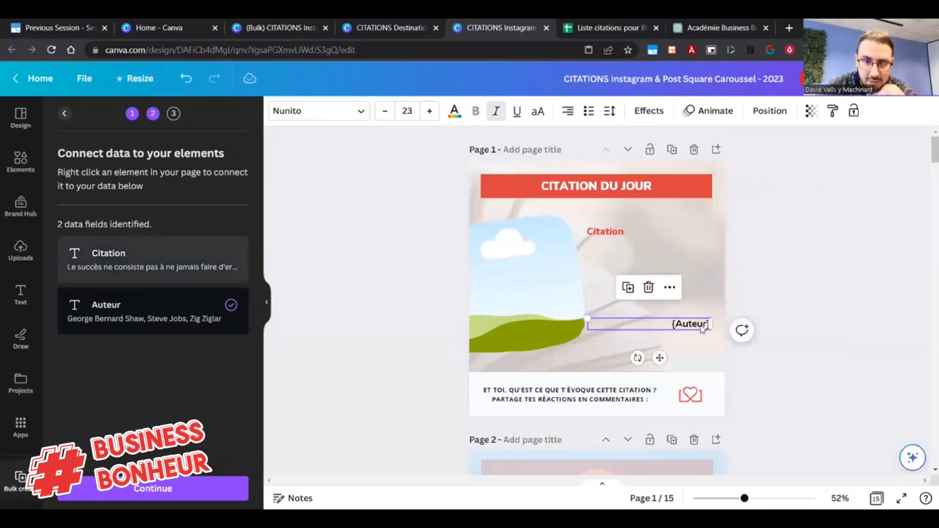
{"action": "left_click", "coordinate": [670, 288]}
{"action": "mouse_move", "coordinate": [698, 342]}
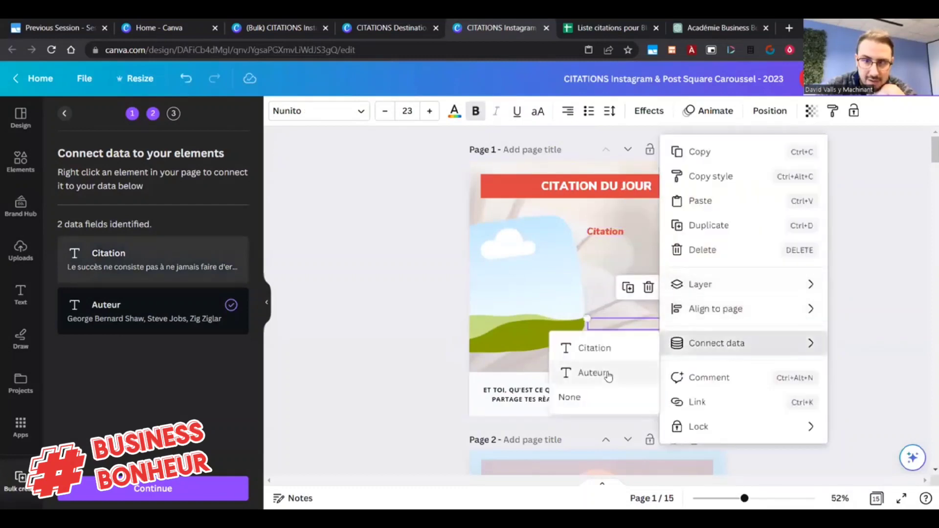
{"action": "left_click", "coordinate": [607, 373]}
Fill the image frame on page 1 with the recently used photo of two women with flowers on a pink background
{"action": "left_click", "coordinate": [549, 319]}
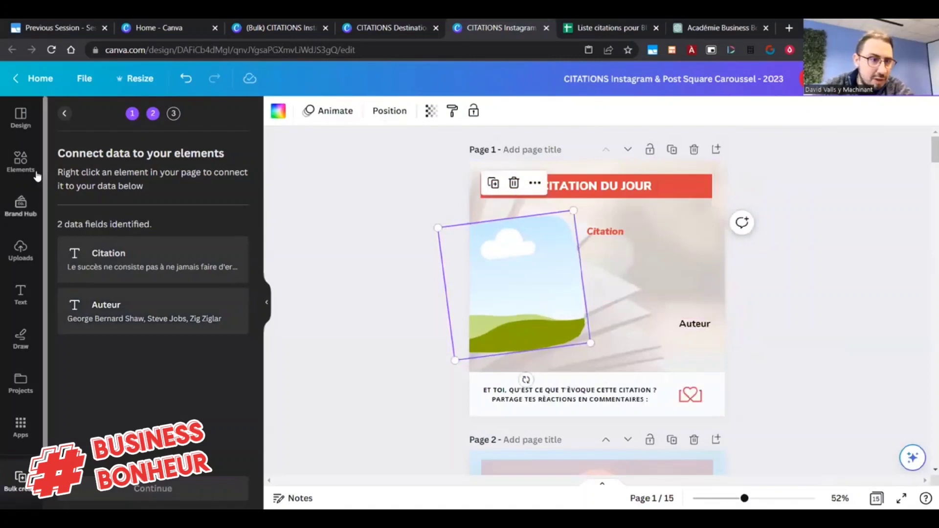
{"action": "left_click", "coordinate": [20, 161]}
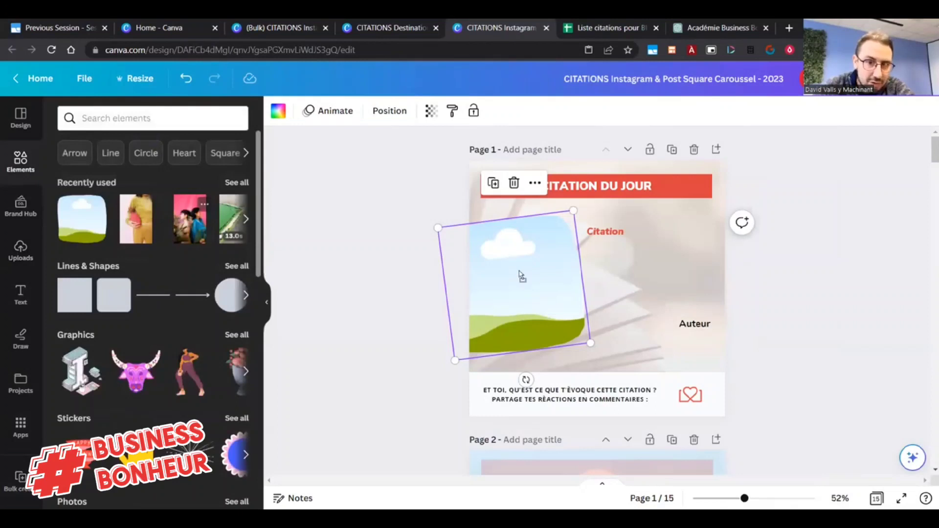
{"action": "key", "text": "ctrl+z"}
Delete every page of the design except the "CITATION DU JOUR" page
{"action": "scroll", "coordinate": [595, 331], "scroll_direction": "down", "scroll_amount": 4}
{"action": "scroll", "coordinate": [596, 332], "scroll_direction": "down", "scroll_amount": 1}
{"action": "left_click", "coordinate": [693, 195]}
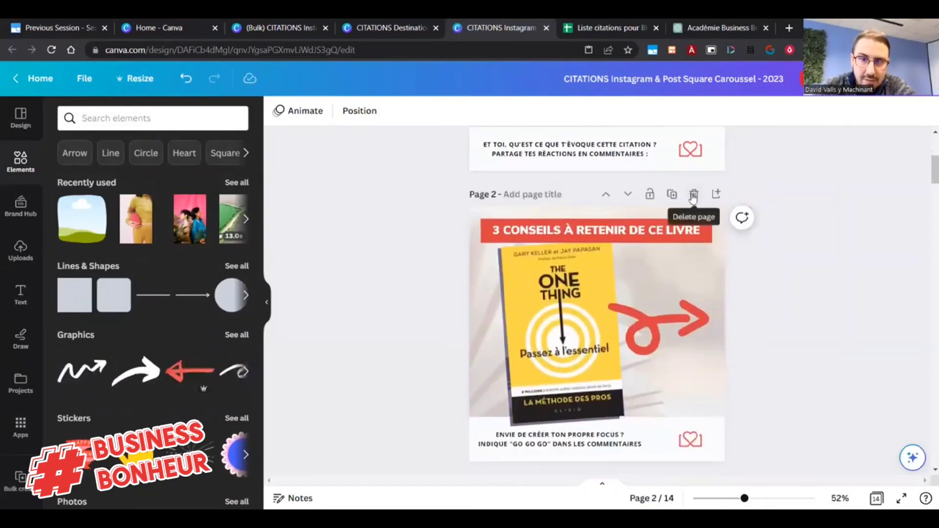
{"action": "scroll", "coordinate": [692, 197], "scroll_direction": "up", "scroll_amount": 5}
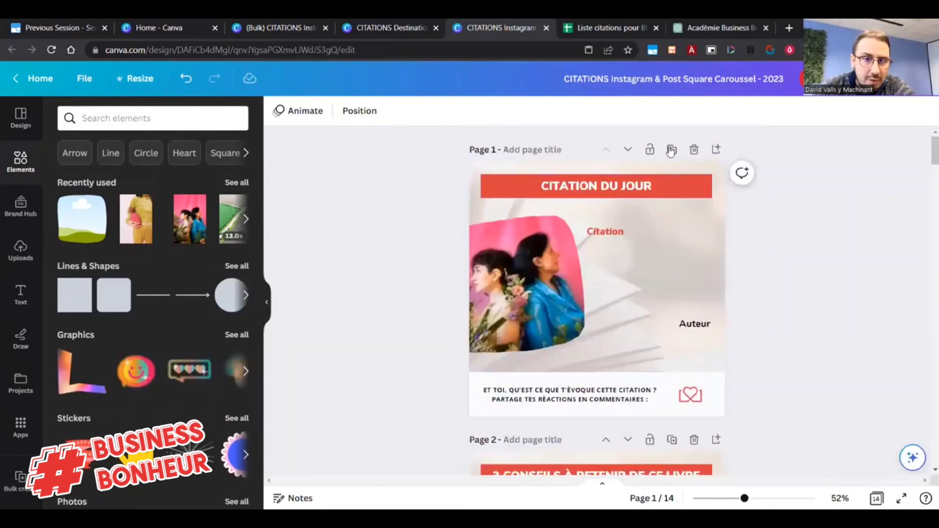
{"action": "left_click", "coordinate": [877, 499]}
{"action": "left_click", "coordinate": [336, 221]}
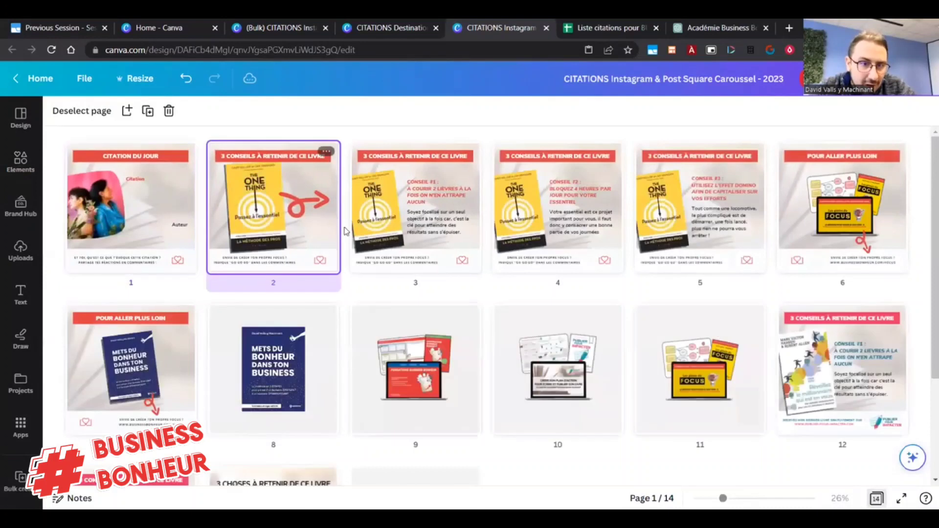
{"action": "scroll", "coordinate": [425, 386], "scroll_direction": "down", "scroll_amount": 3}
{"action": "left_click", "coordinate": [321, 393], "text": "shift"}
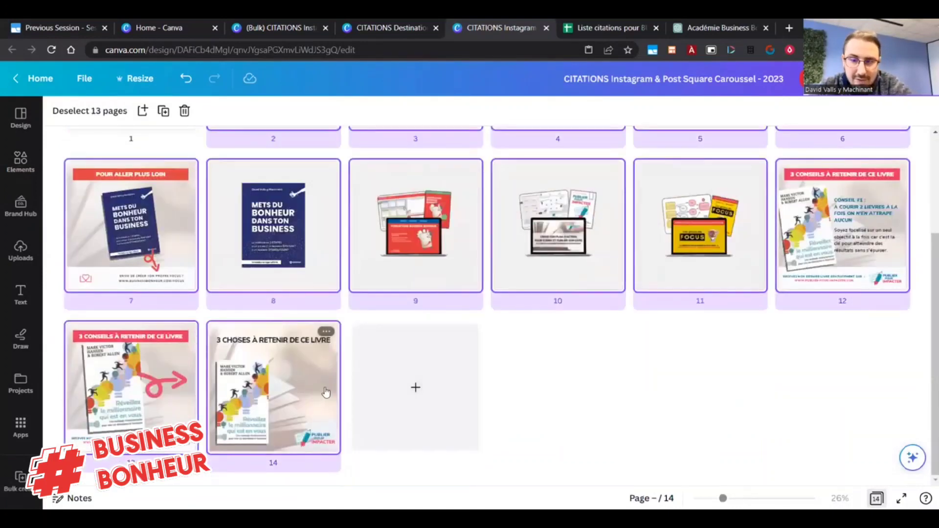
{"action": "key", "text": "Delete"}
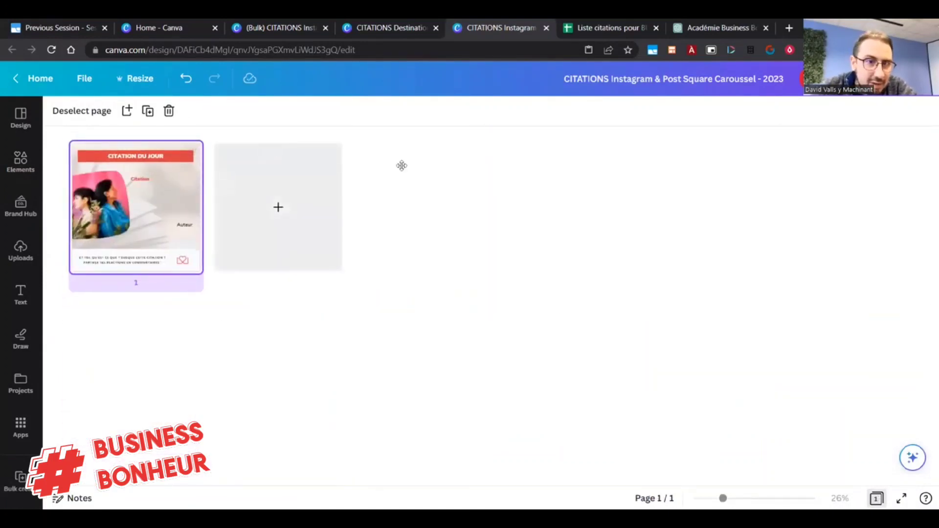
Leave and reopen the design, and start manual data entry for bulk creation
{"action": "left_click", "coordinate": [37, 79]}
{"action": "left_click", "coordinate": [19, 50]}
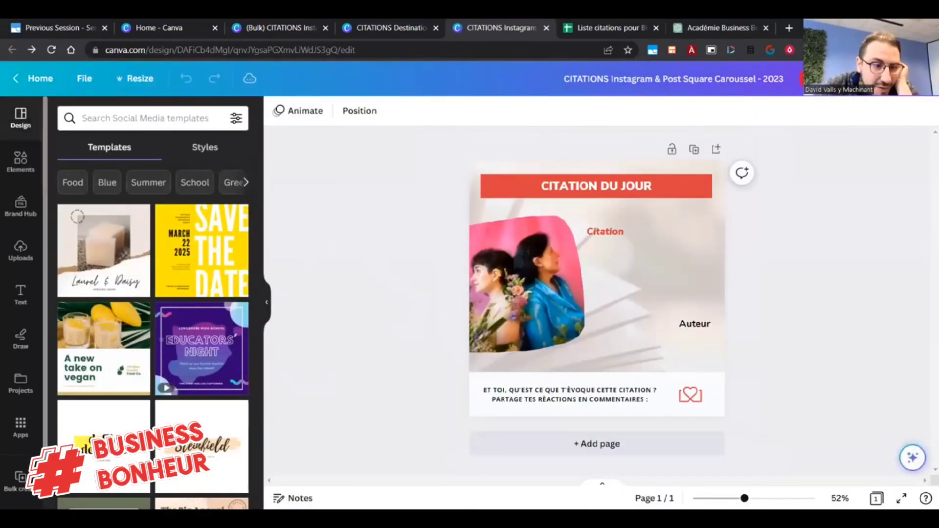
{"action": "left_click", "coordinate": [21, 477]}
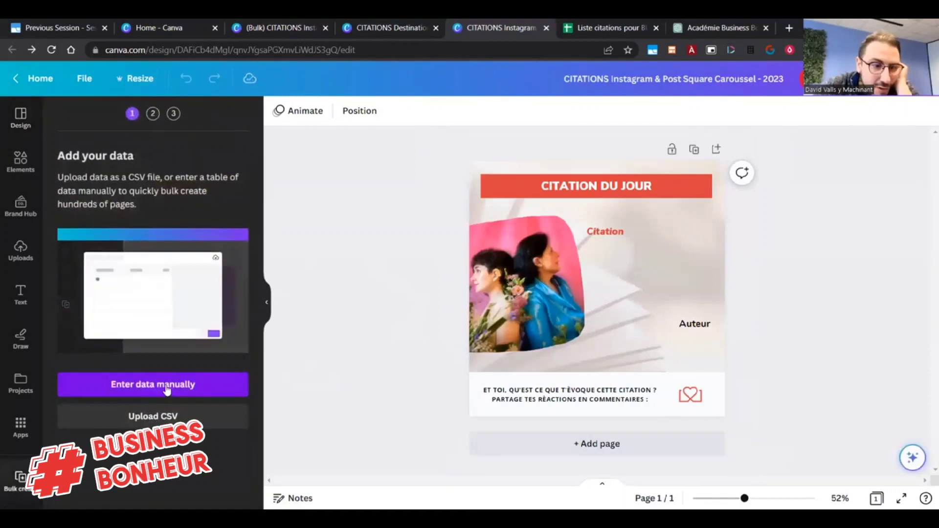
{"action": "left_click", "coordinate": [167, 387]}
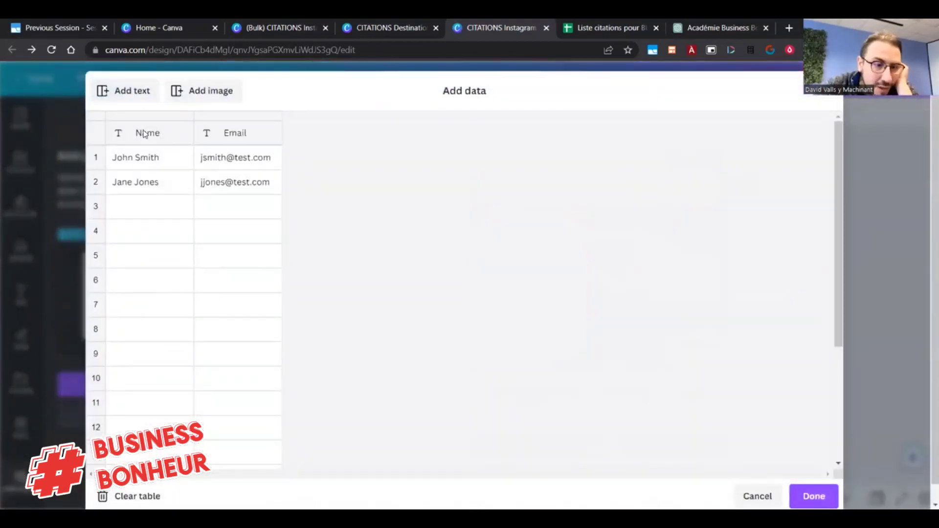
Clear the sample table and paste the copied quotes and authors into it
{"action": "left_click", "coordinate": [137, 496]}
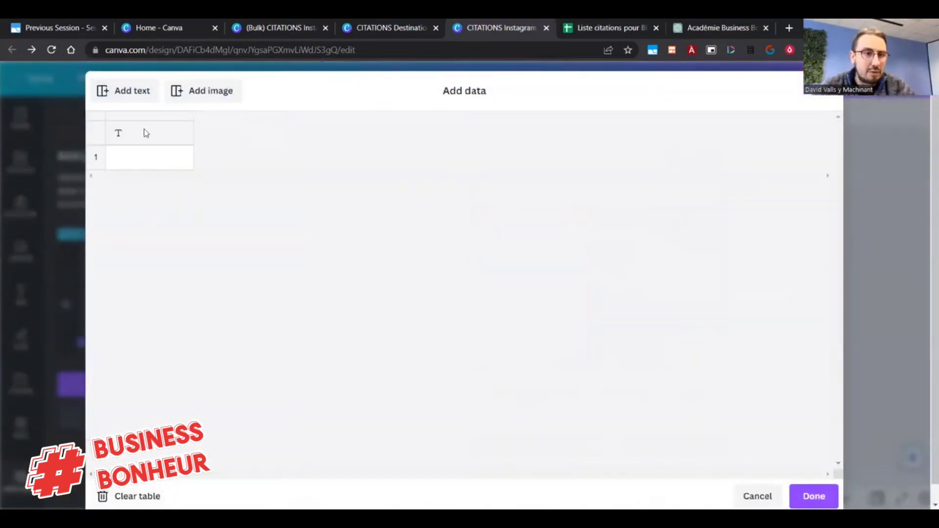
{"action": "left_click", "coordinate": [141, 163]}
{"action": "key", "text": "ctrl+v"}
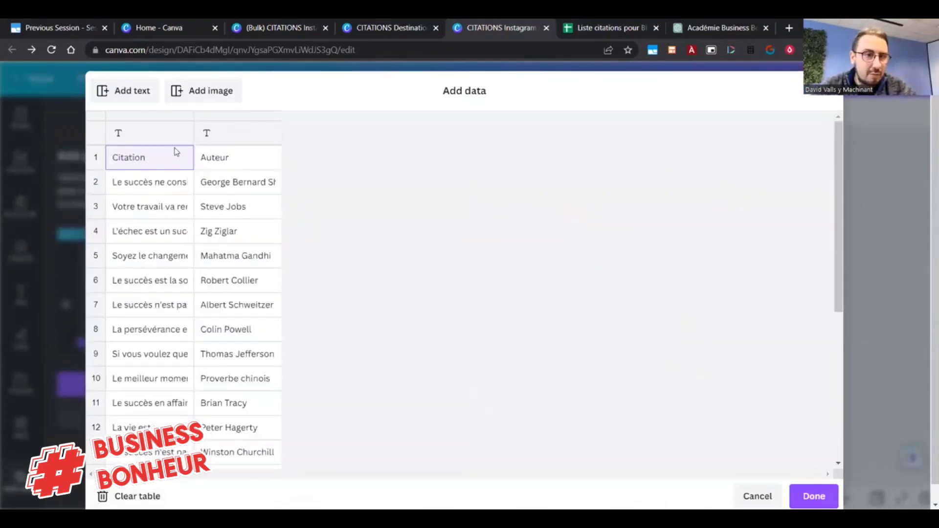
Remove the pasted header row, title the two columns Citation and Auteur, and confirm the data
{"action": "right_click", "coordinate": [100, 160]}
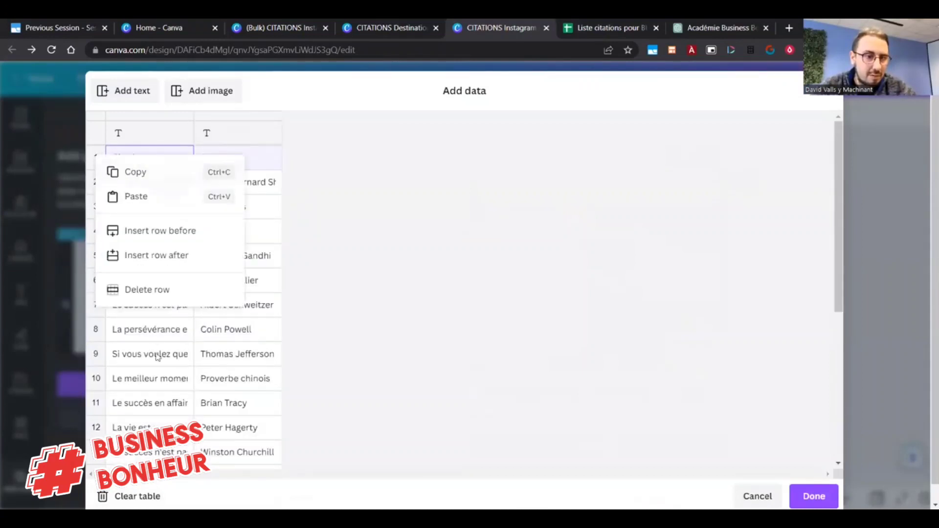
{"action": "left_click", "coordinate": [162, 290]}
{"action": "left_click", "coordinate": [141, 135]}
{"action": "type", "text": "Citation"}
{"action": "key", "text": "Tab"}
{"action": "type", "text": "Auteur"}
{"action": "left_click", "coordinate": [814, 496]}
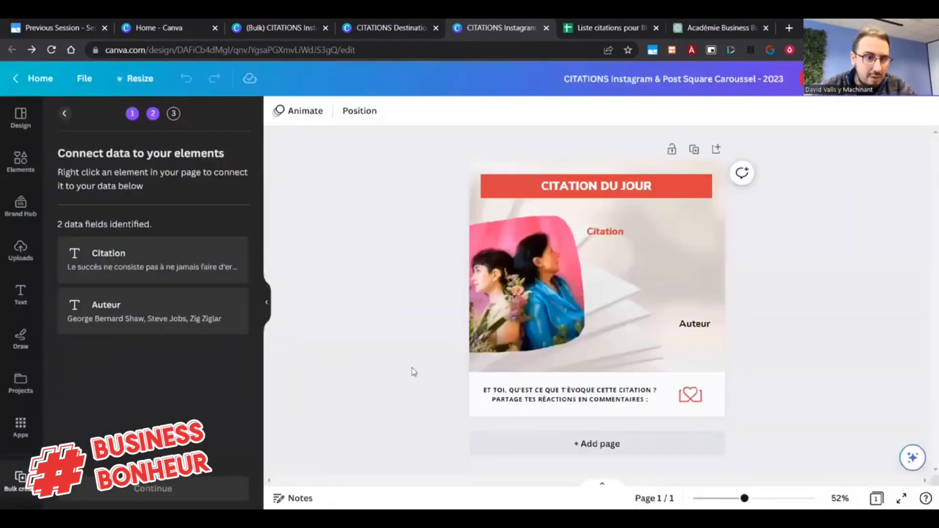
Connect the Citation text box to the Citation data field and the Auteur text box to the Auteur field
{"action": "left_click", "coordinate": [615, 240]}
{"action": "right_click", "coordinate": [630, 232]}
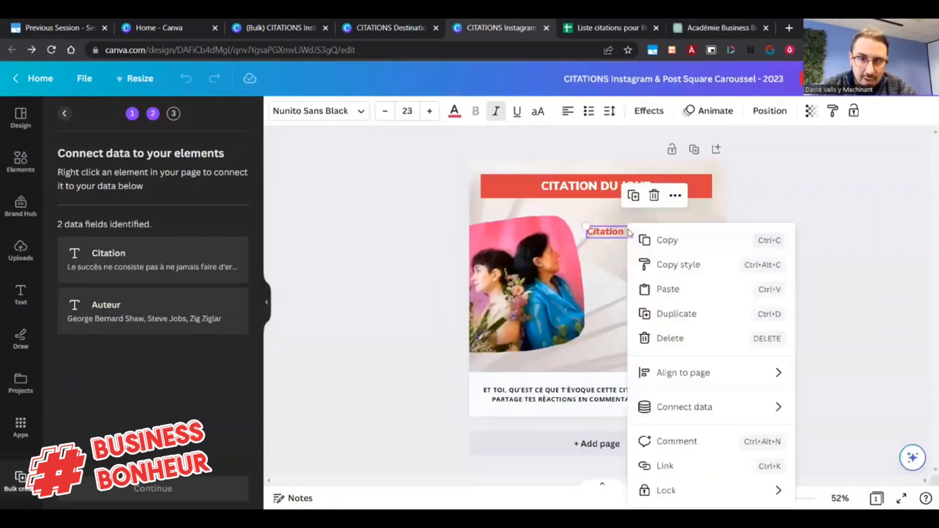
{"action": "mouse_move", "coordinate": [719, 414]}
{"action": "left_click", "coordinate": [834, 412]}
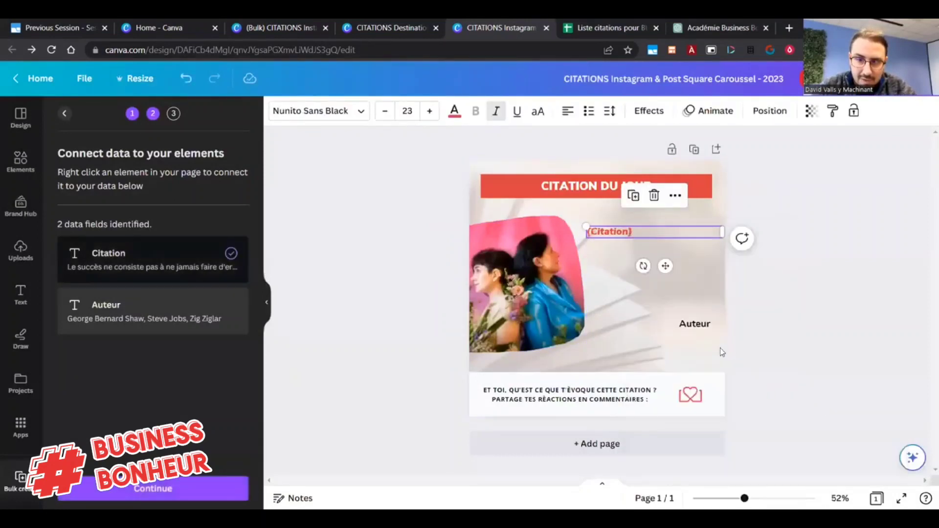
{"action": "left_click", "coordinate": [702, 324]}
{"action": "right_click", "coordinate": [701, 328]}
{"action": "mouse_move", "coordinate": [756, 410]}
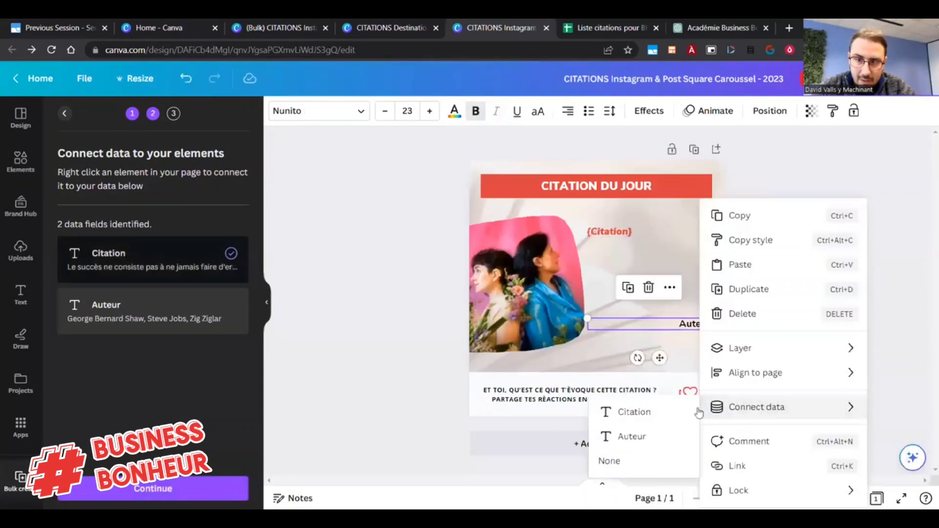
{"action": "left_click", "coordinate": [619, 436]}
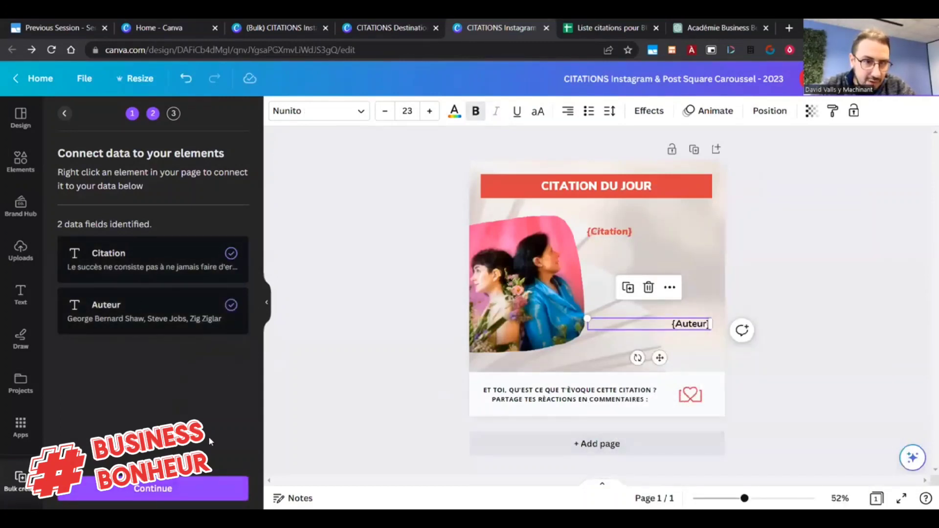
Continue to applying the data, check the list of quotes, and generate the 23 pages with all rows selected
{"action": "left_click", "coordinate": [172, 489]}
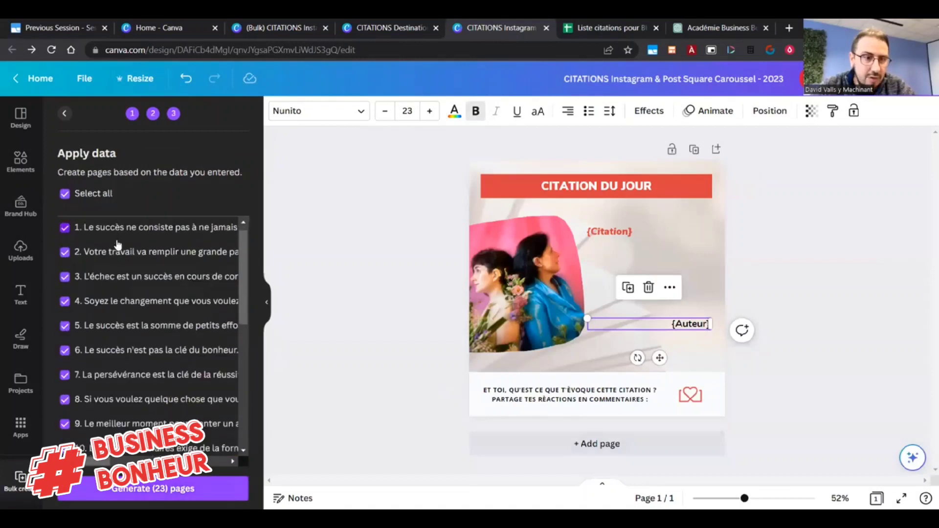
{"action": "scroll", "coordinate": [119, 247], "scroll_direction": "down", "scroll_amount": 5}
{"action": "scroll", "coordinate": [152, 338], "scroll_direction": "up", "scroll_amount": 5}
{"action": "left_click", "coordinate": [147, 488]}
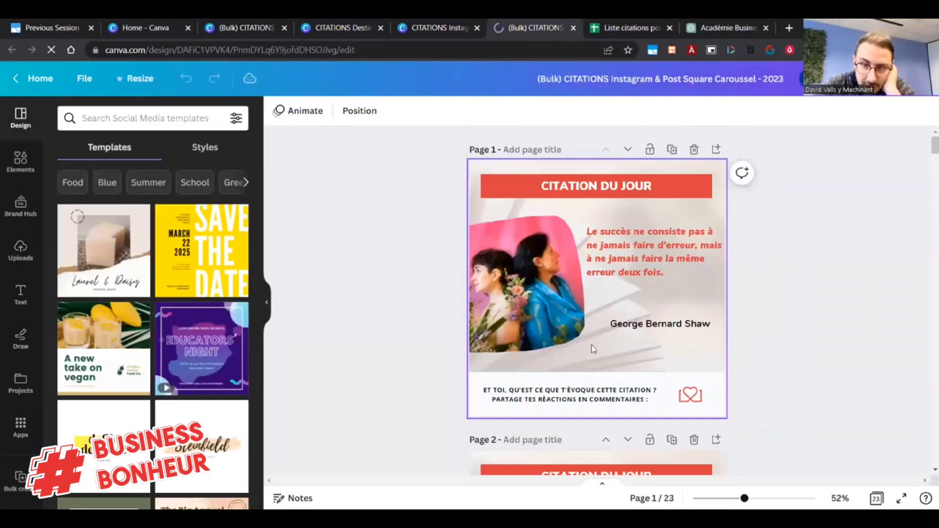
Review the generated quote pages in the new bulk design, checking how each quote and author fits the layout
{"action": "scroll", "coordinate": [593, 349], "scroll_direction": "down", "scroll_amount": 10}
{"action": "scroll", "coordinate": [471, 355], "scroll_direction": "down", "scroll_amount": 4}
{"action": "scroll", "coordinate": [618, 337], "scroll_direction": "down", "scroll_amount": 3}
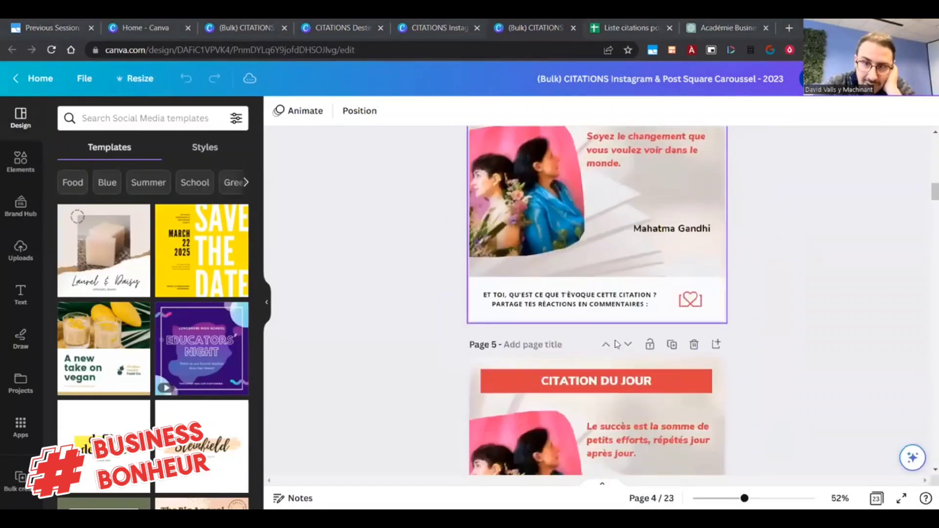
{"action": "scroll", "coordinate": [617, 344], "scroll_direction": "down", "scroll_amount": 3}
{"action": "scroll", "coordinate": [618, 267], "scroll_direction": "down", "scroll_amount": 4}
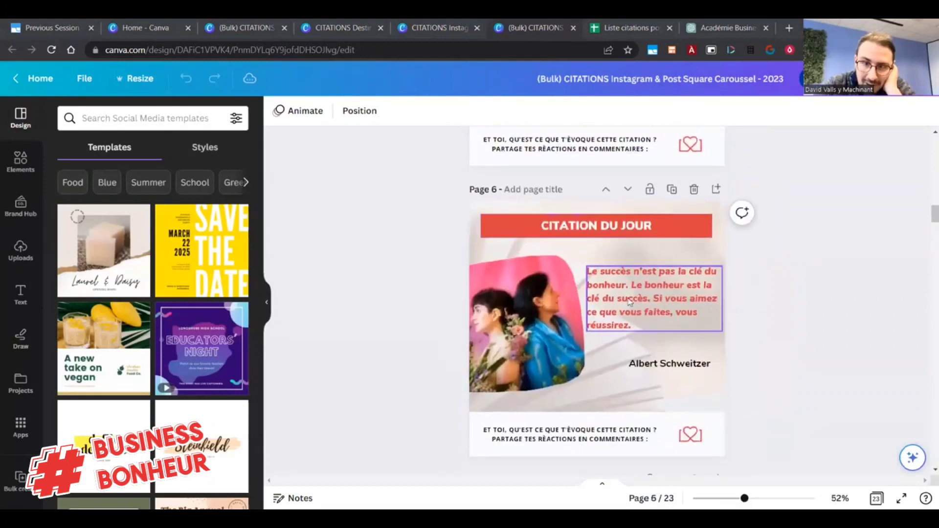
{"action": "left_click", "coordinate": [630, 304]}
{"action": "scroll", "coordinate": [590, 302], "scroll_direction": "down", "scroll_amount": 8}
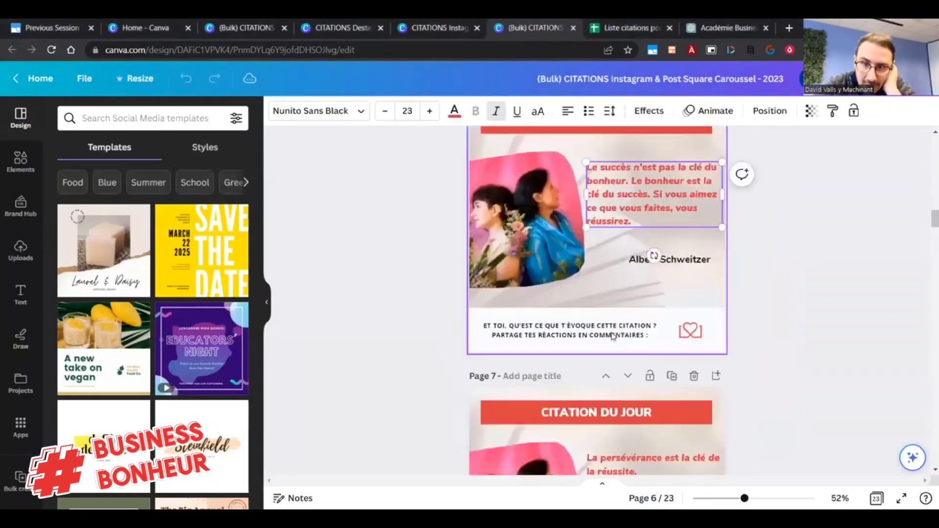
Narrow the quote text box on page 8 to a width of about 410
{"action": "left_click", "coordinate": [633, 280]}
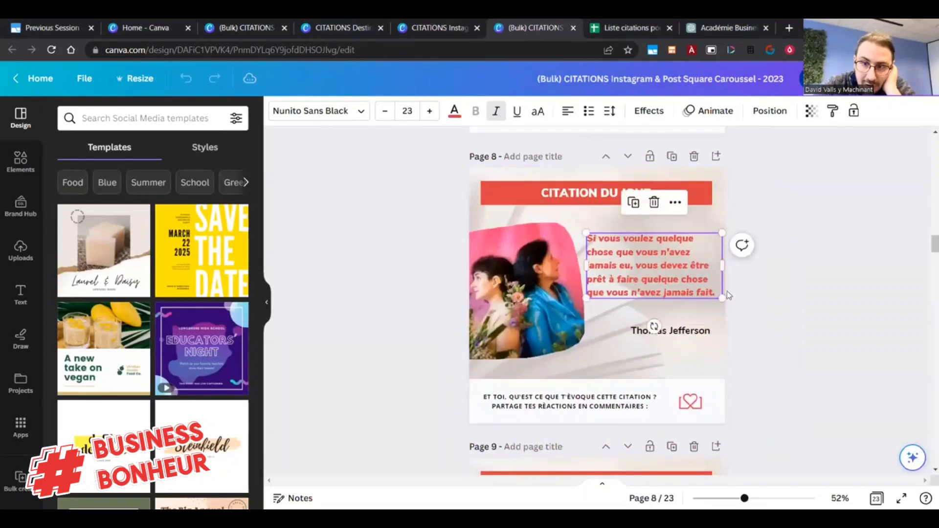
{"action": "left_click", "coordinate": [722, 267]}
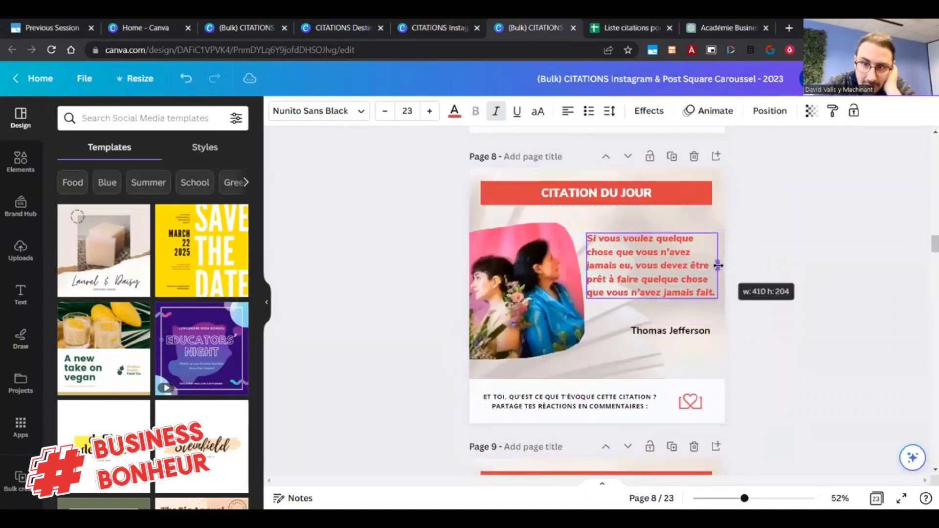
{"action": "scroll", "coordinate": [625, 249], "scroll_direction": "down", "scroll_amount": 4}
Insert a blank line in the page 9 quote before "Le deuxième meilleur moment est maintenant."
{"action": "left_click", "coordinate": [625, 248]}
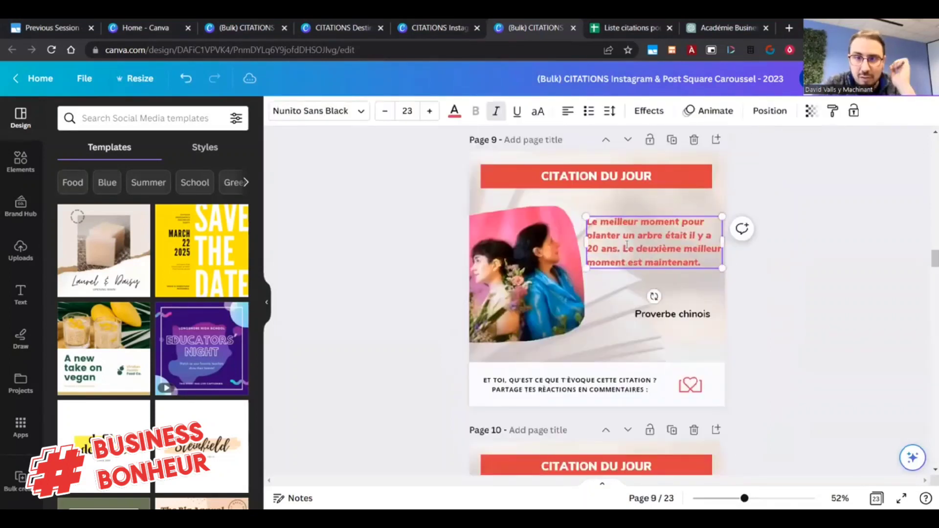
{"action": "key", "text": "Return"}
{"action": "key", "text": "Return"}
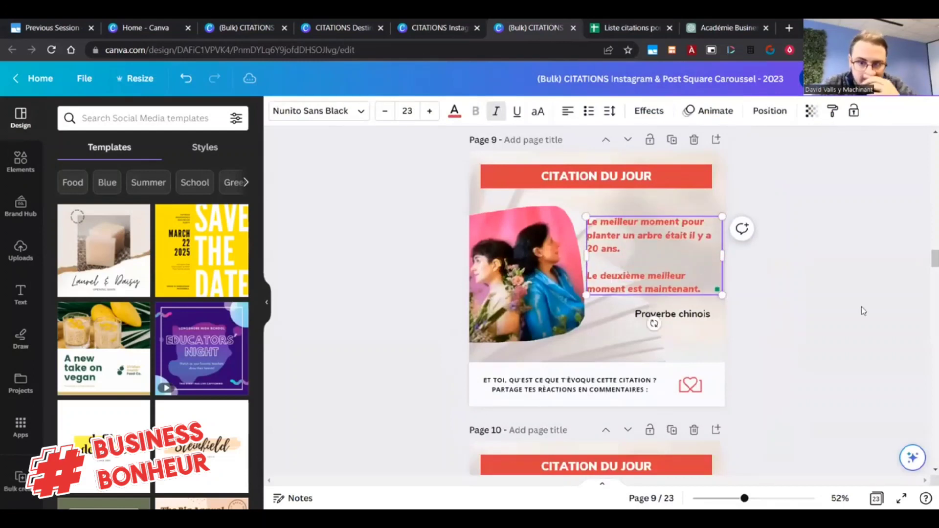
{"action": "left_click", "coordinate": [863, 311]}
Check the quotes on pages 10 and 11, and look back over the earlier pages up to the first one
{"action": "scroll", "coordinate": [783, 355], "scroll_direction": "down", "scroll_amount": 10}
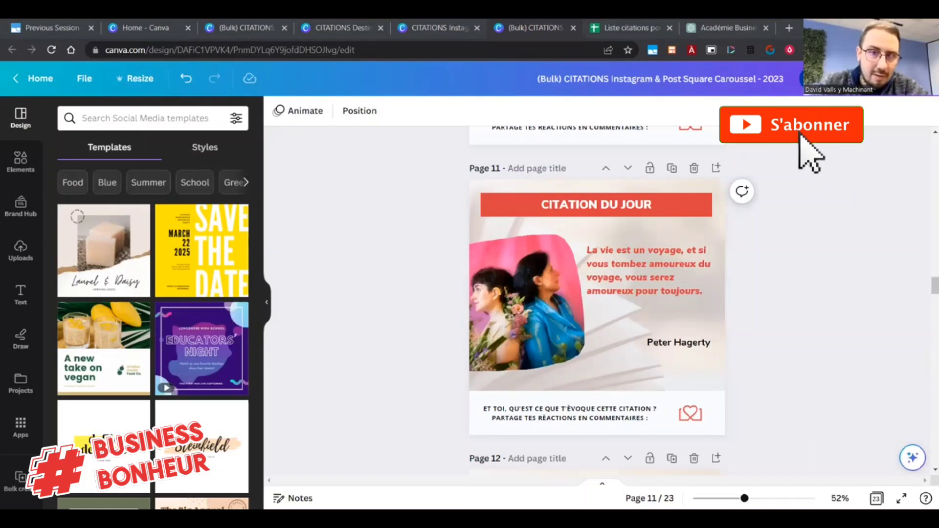
{"action": "scroll", "coordinate": [597, 289], "scroll_direction": "up", "scroll_amount": 1}
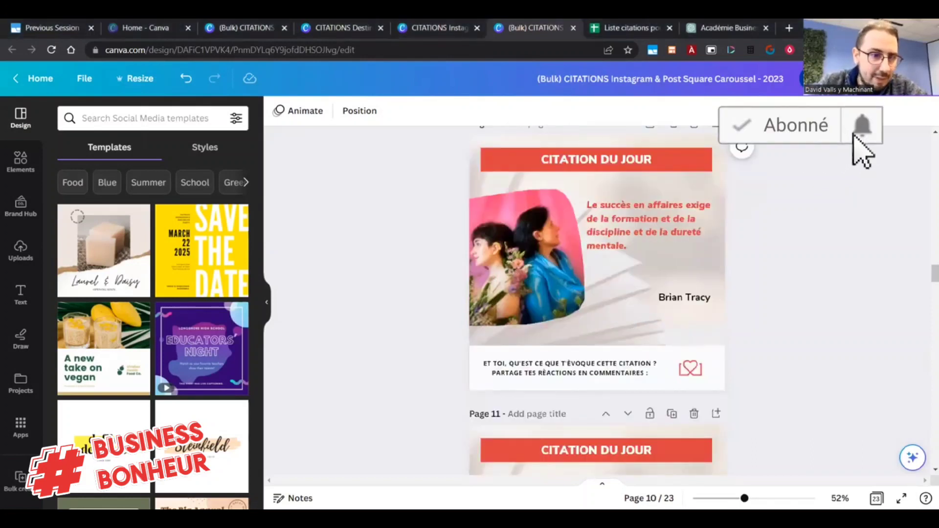
{"action": "scroll", "coordinate": [373, 272], "scroll_direction": "up", "scroll_amount": 15}
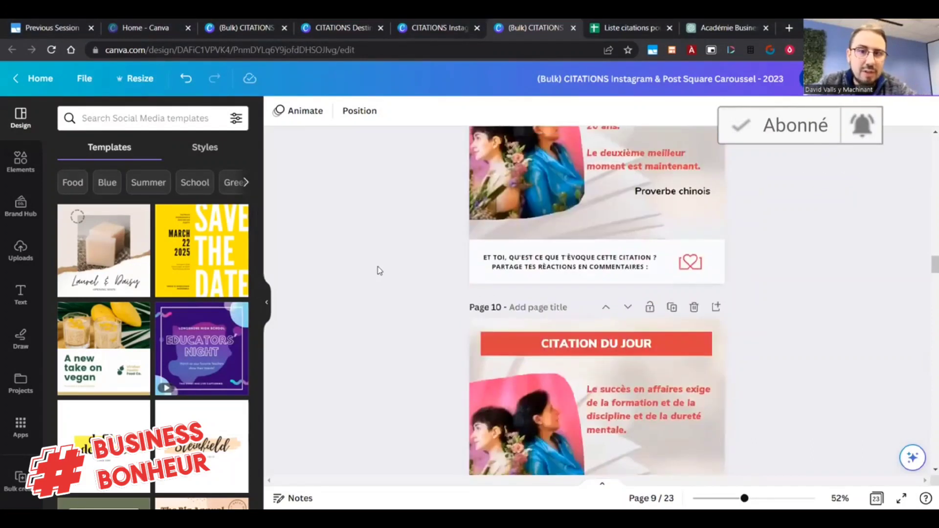
{"action": "scroll", "coordinate": [445, 276], "scroll_direction": "up", "scroll_amount": 15}
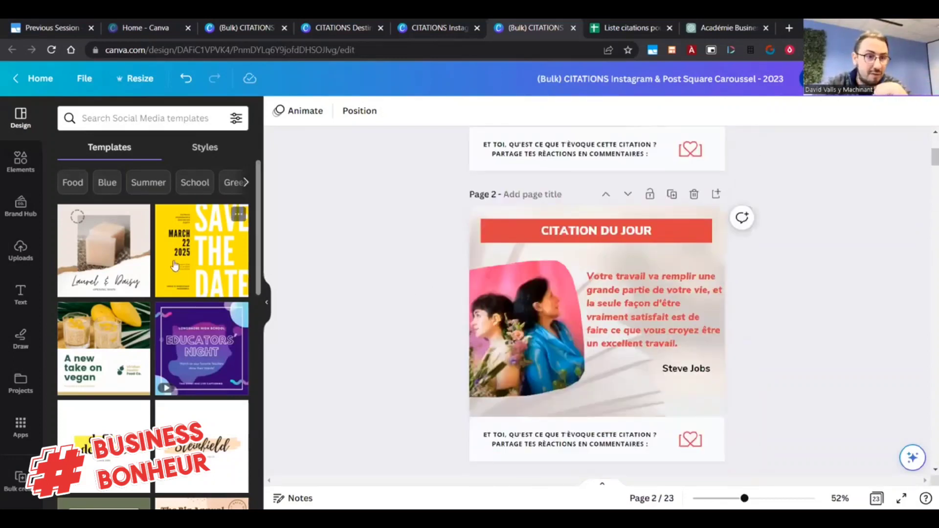
{"action": "scroll", "coordinate": [534, 269], "scroll_direction": "up", "scroll_amount": 5}
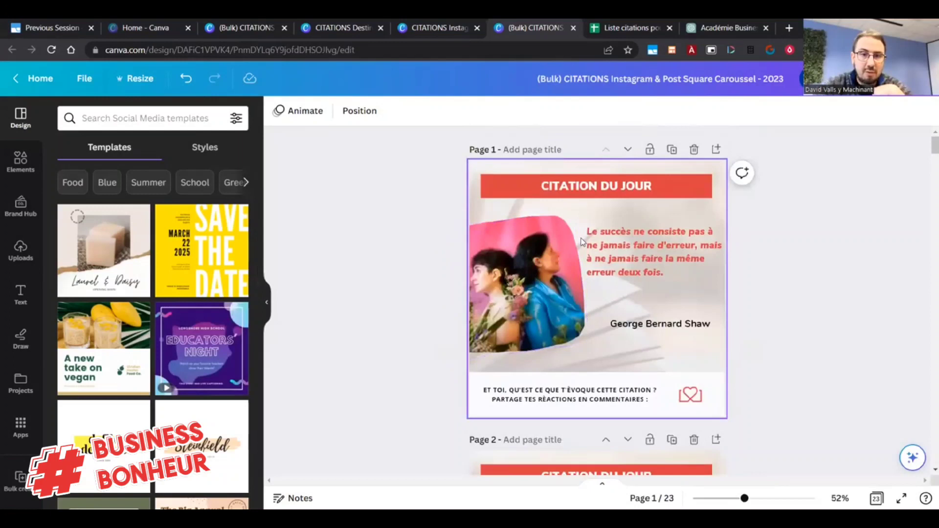
Close the generated bulk design, make a copy of the placeholder quote template, and close the original template
{"action": "left_click", "coordinate": [572, 28]}
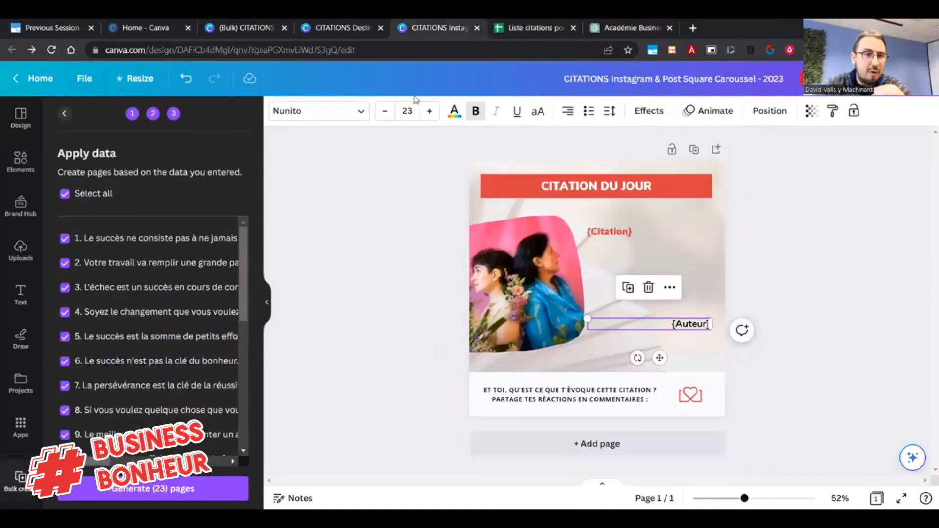
{"action": "left_click", "coordinate": [84, 78]}
{"action": "left_click", "coordinate": [137, 307]}
{"action": "left_click", "coordinate": [472, 30]}
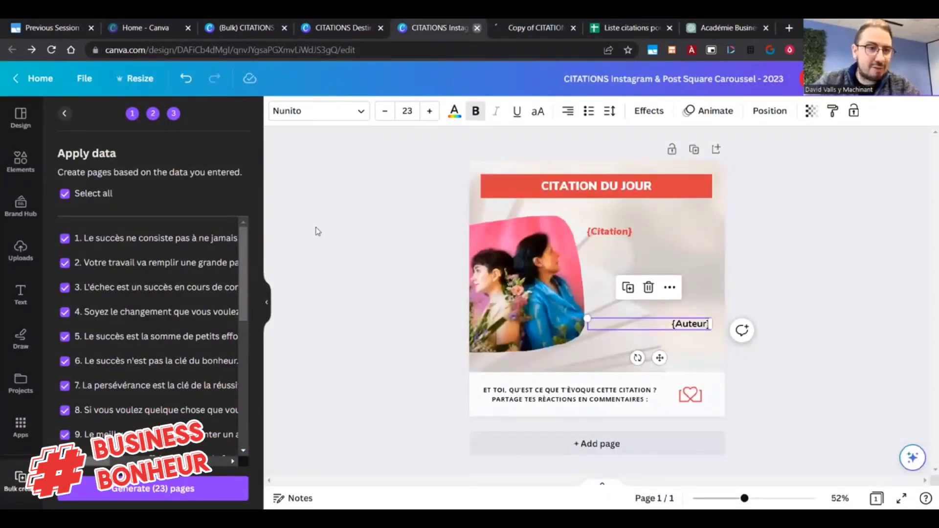
{"action": "key", "text": "ctrl+w"}
{"action": "left_click_drag", "start_coordinate": [384, 172], "coordinate": [796, 399]}
{"action": "left_click", "coordinate": [351, 321]}
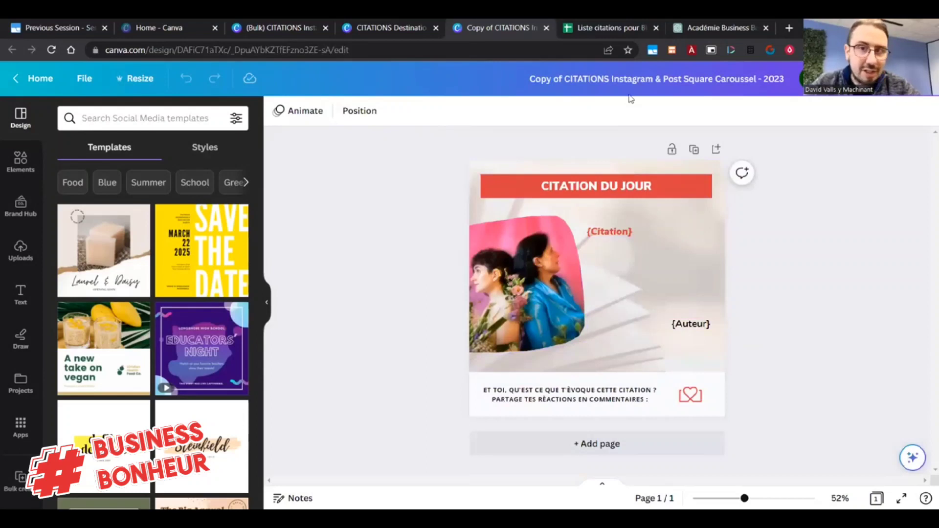
Rename the copied design with a title starting "Citations pour", followed by the client's first name and "- V1"
{"action": "left_click", "coordinate": [618, 85]}
{"action": "type", "text": "Citatio"}
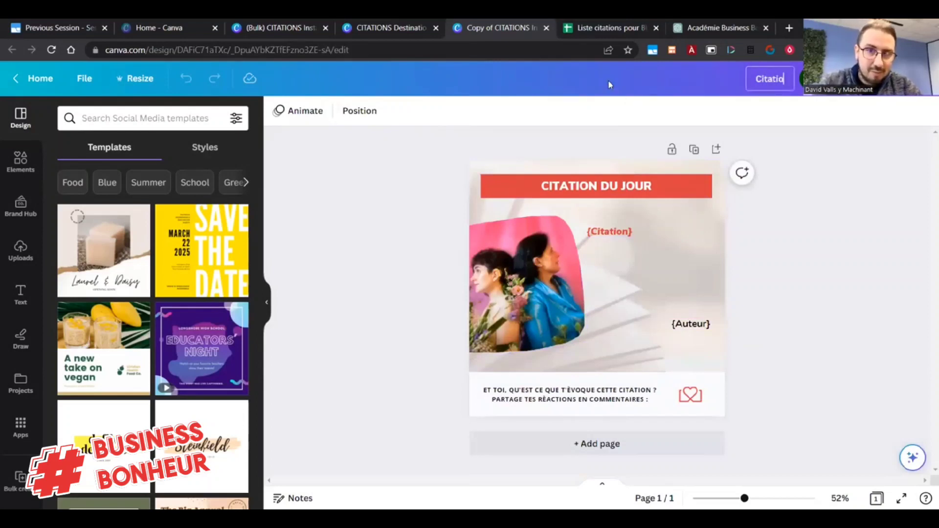
{"action": "type", "text": "ns pour Laurene - V1"}
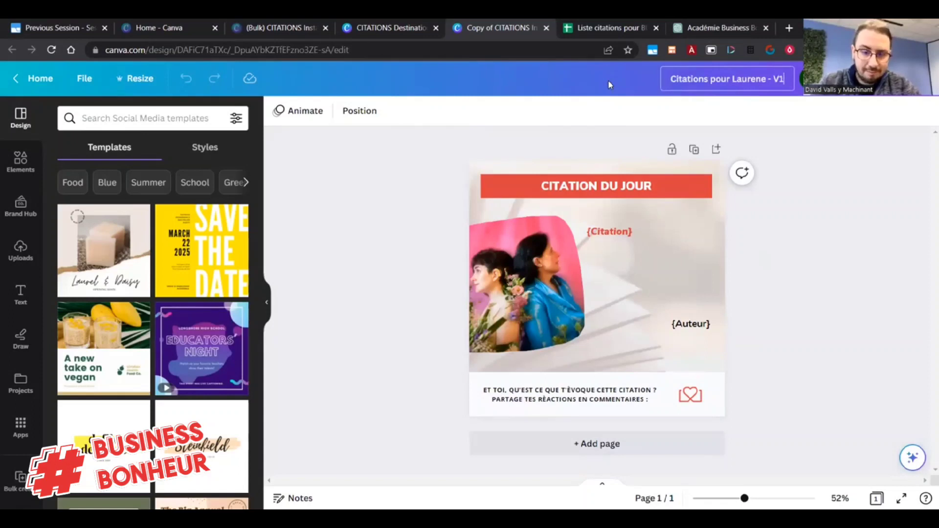
{"action": "key", "text": "Return"}
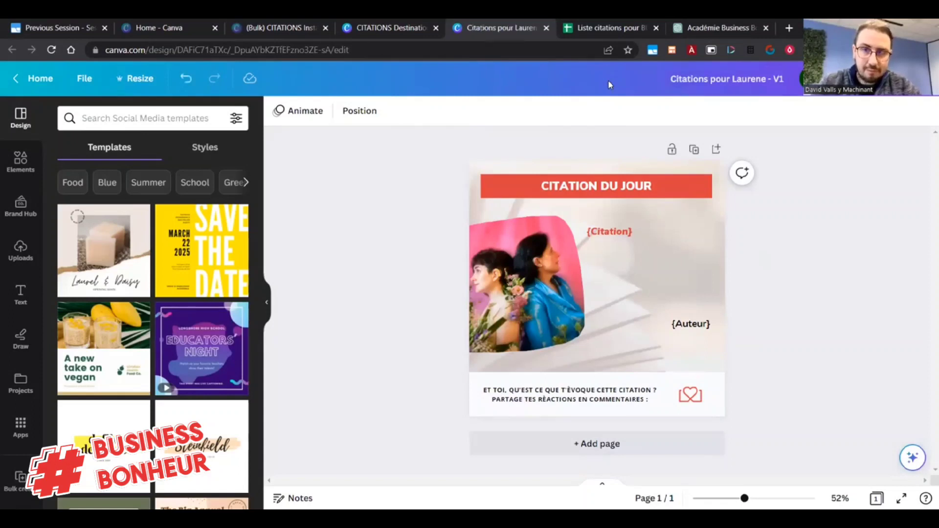
Delete all elements and the background from the page, and apply the purple "Educators' Night" template
{"action": "left_click_drag", "start_coordinate": [389, 185], "coordinate": [870, 430]}
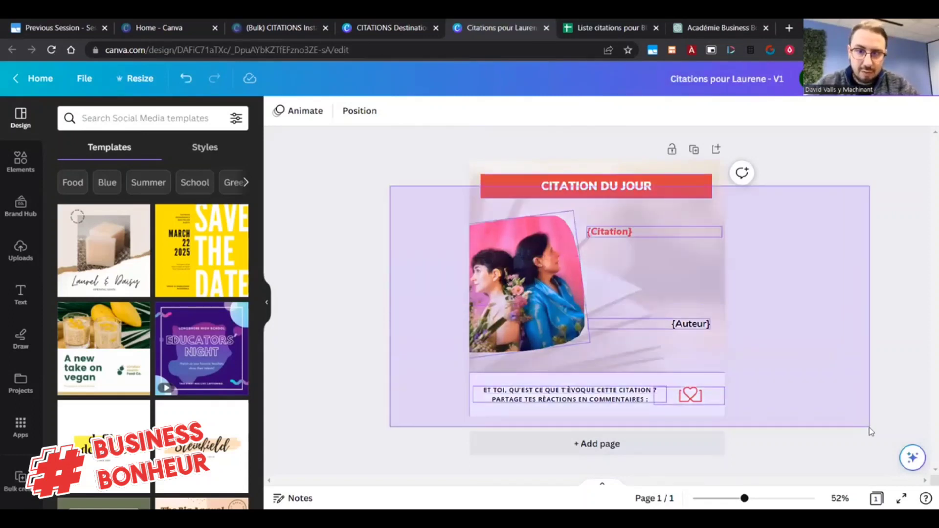
{"action": "key", "text": "Delete"}
{"action": "left_click", "coordinate": [518, 335]}
{"action": "key", "text": "Delete"}
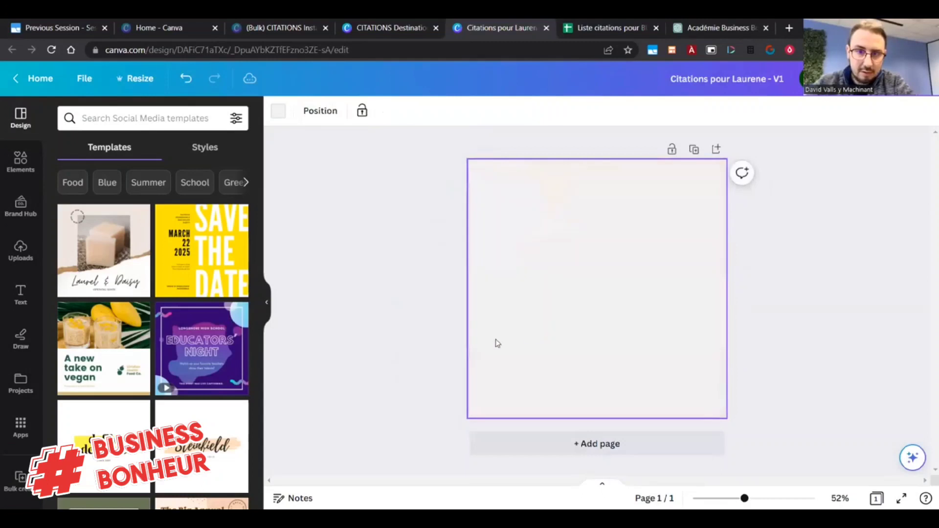
{"action": "left_click", "coordinate": [222, 357]}
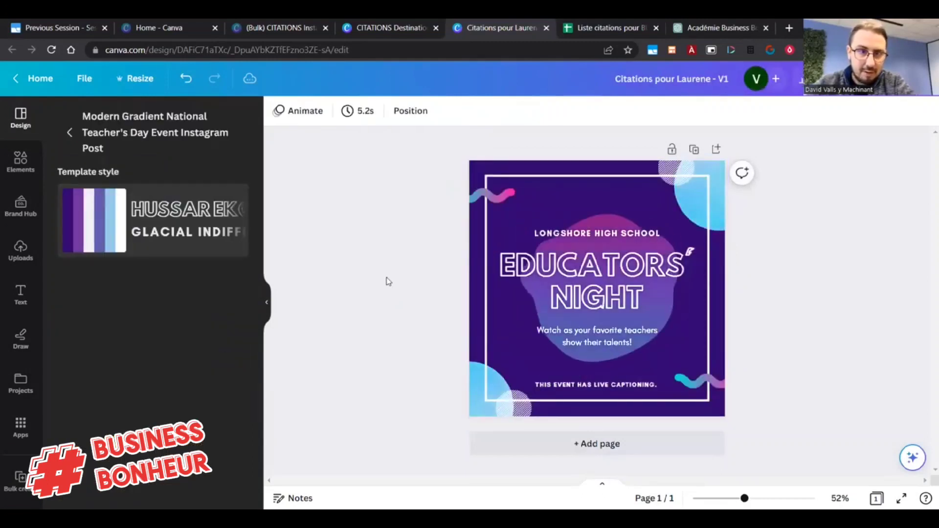
Create a copy of the design resized to the Instagram Story format and close the square version
{"action": "left_click", "coordinate": [139, 79]}
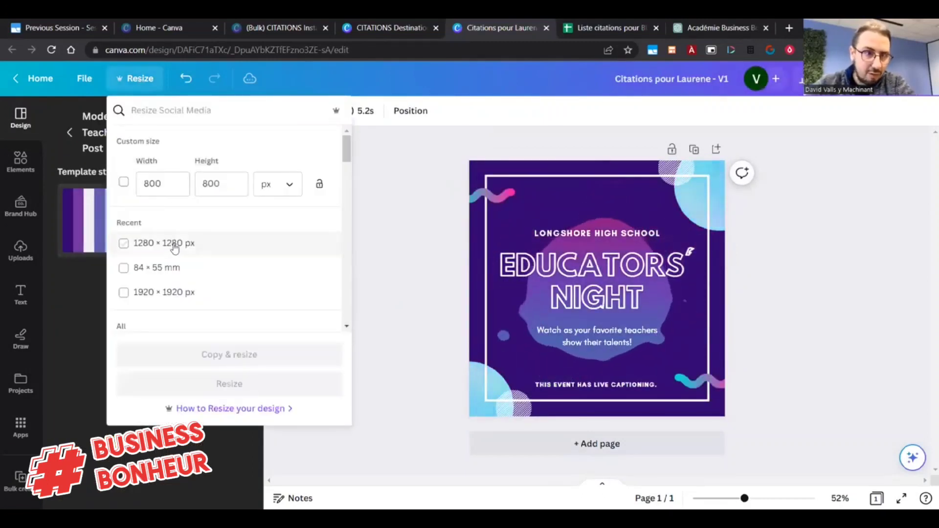
{"action": "scroll", "coordinate": [226, 284], "scroll_direction": "down", "scroll_amount": 1}
{"action": "scroll", "coordinate": [220, 274], "scroll_direction": "down", "scroll_amount": 5}
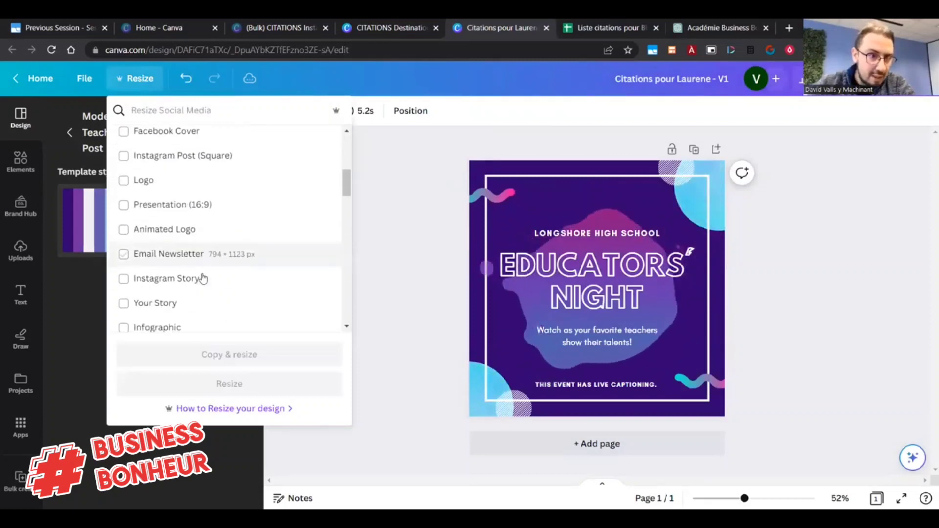
{"action": "left_click", "coordinate": [181, 240]}
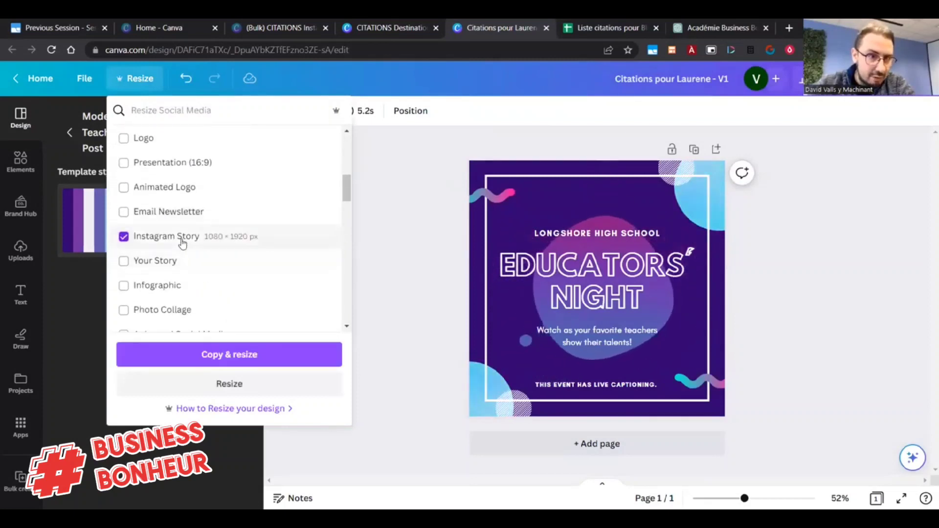
{"action": "left_click", "coordinate": [235, 360]}
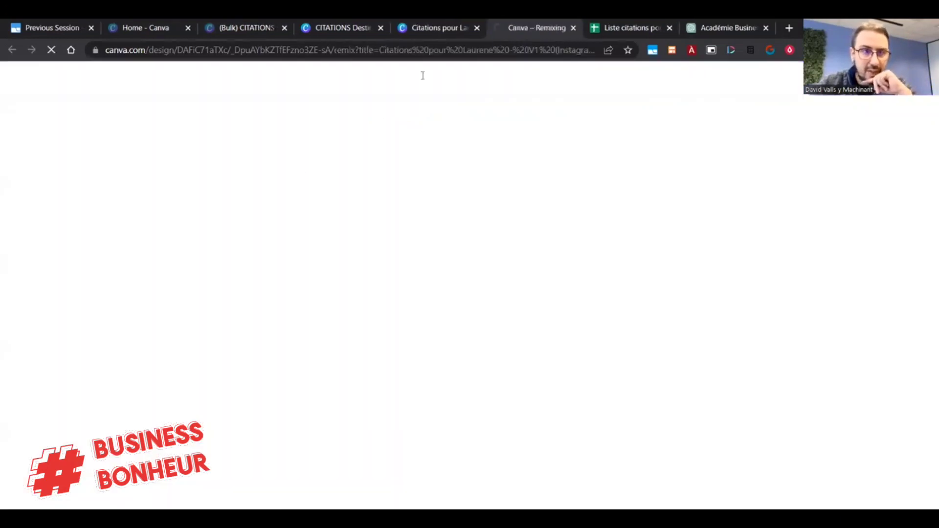
{"action": "left_click", "coordinate": [467, 29]}
{"action": "left_click", "coordinate": [529, 28]}
{"action": "left_click", "coordinate": [463, 28]}
{"action": "left_click", "coordinate": [477, 28]}
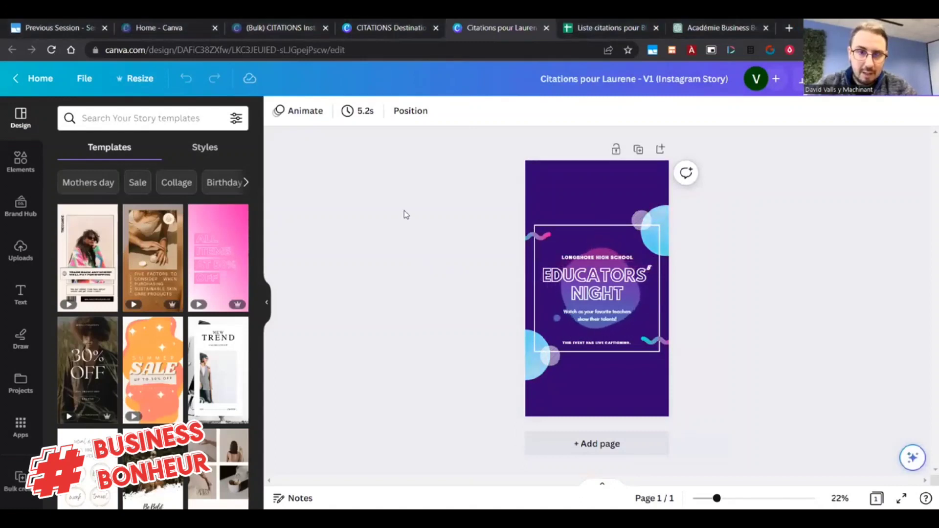
Ungroup the central text block of the Instagram Story design
{"action": "left_click", "coordinate": [597, 288]}
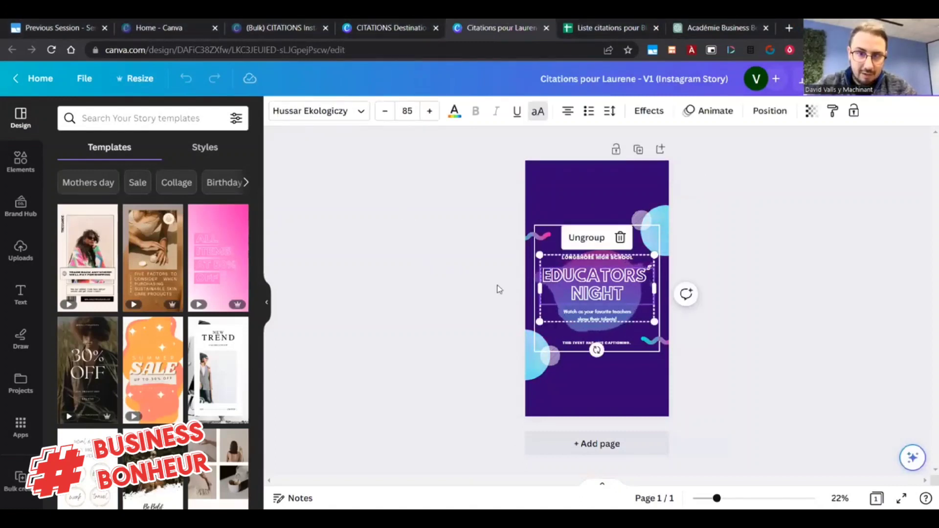
{"action": "left_click", "coordinate": [577, 239]}
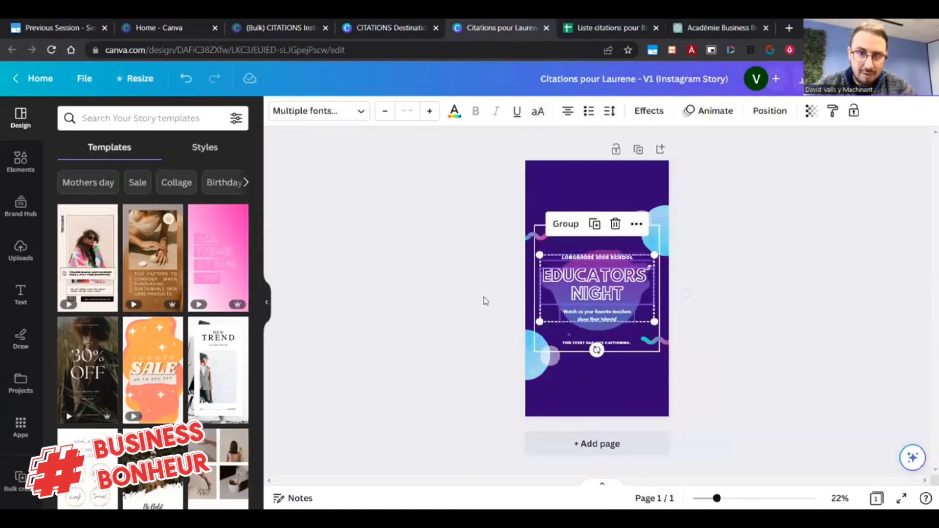
{"action": "left_click", "coordinate": [429, 311]}
Replace the small heading "LONGSHORE HIGH SCHOOL" with "VRAI OU FAUX ?"
{"action": "left_click", "coordinate": [613, 284]}
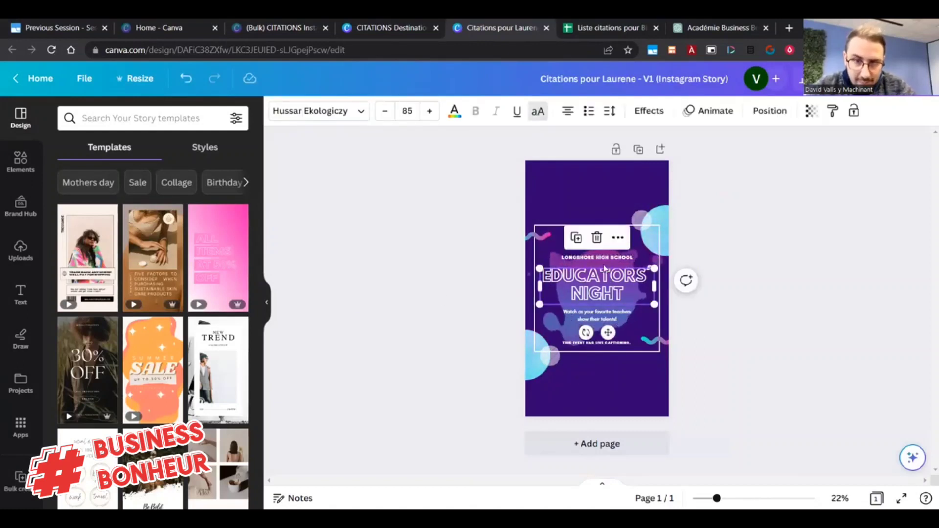
{"action": "left_click", "coordinate": [602, 257]}
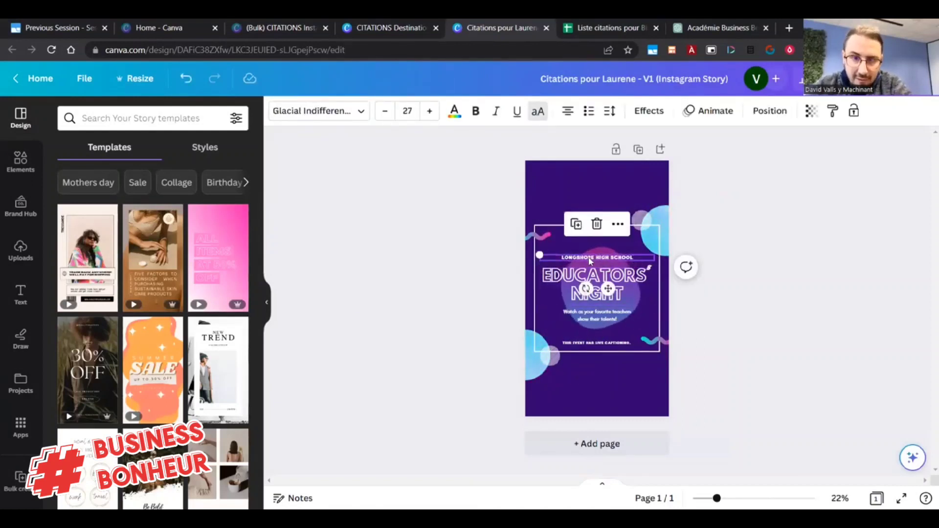
{"action": "left_click", "coordinate": [590, 257]}
{"action": "type", "text": "VRAI"}
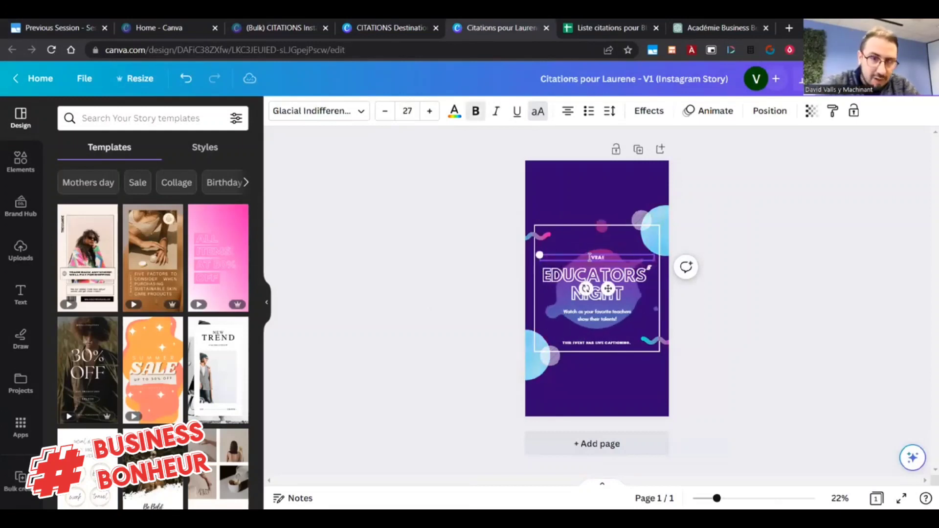
{"action": "type", "text": " OU FAUXX"}
{"action": "key", "text": "BackSpace"}
{"action": "type", "text": "?"}
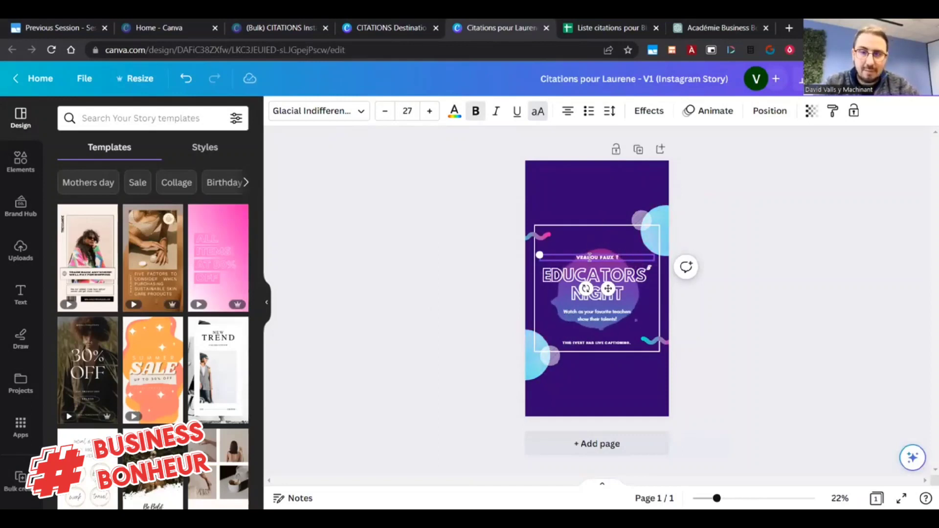
{"action": "left_click", "coordinate": [718, 293]}
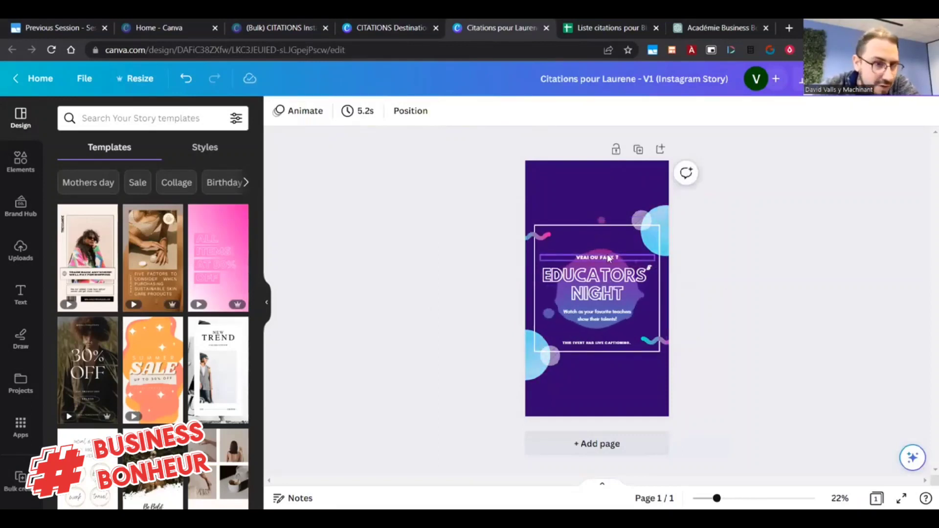
Browse the suggested story templates for other possible layouts
{"action": "scroll", "coordinate": [209, 315], "scroll_direction": "down", "scroll_amount": 3}
{"action": "scroll", "coordinate": [209, 316], "scroll_direction": "down", "scroll_amount": 4}
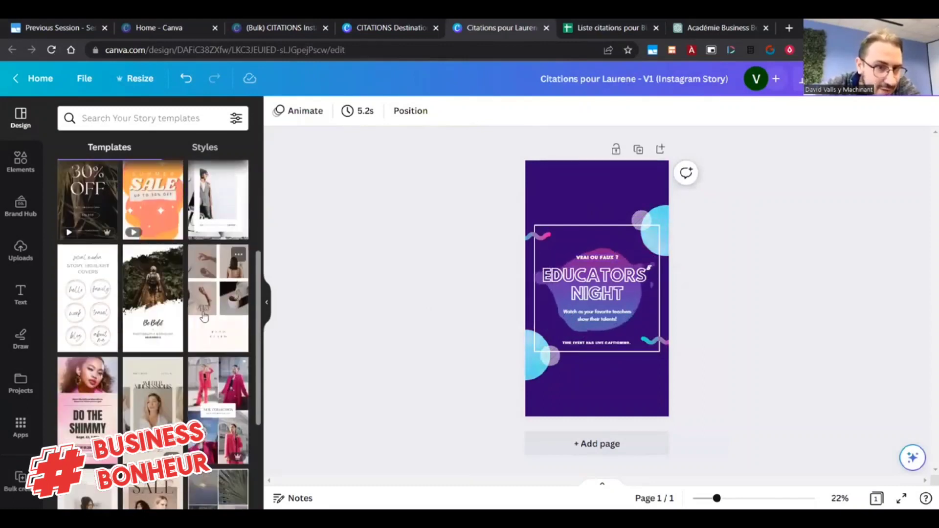
{"action": "scroll", "coordinate": [209, 321], "scroll_direction": "down", "scroll_amount": 2}
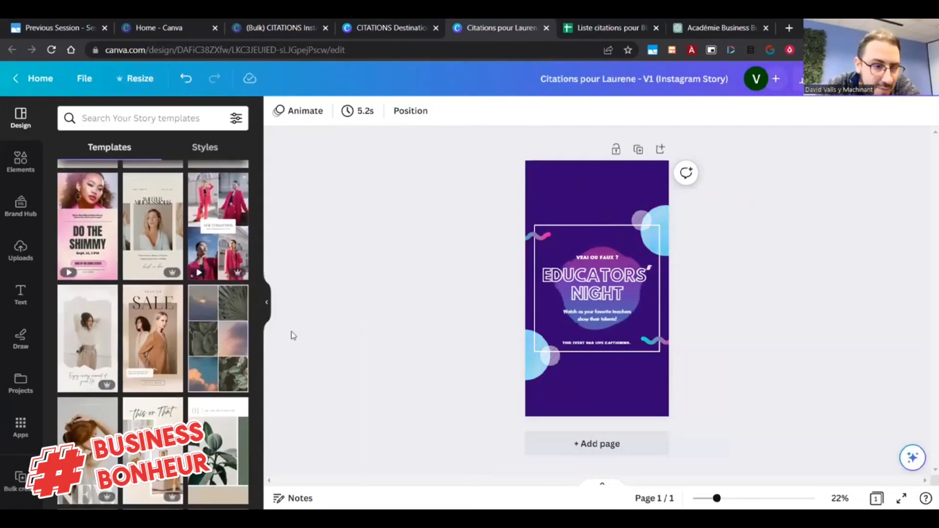
{"action": "scroll", "coordinate": [208, 325], "scroll_direction": "up", "scroll_amount": 10}
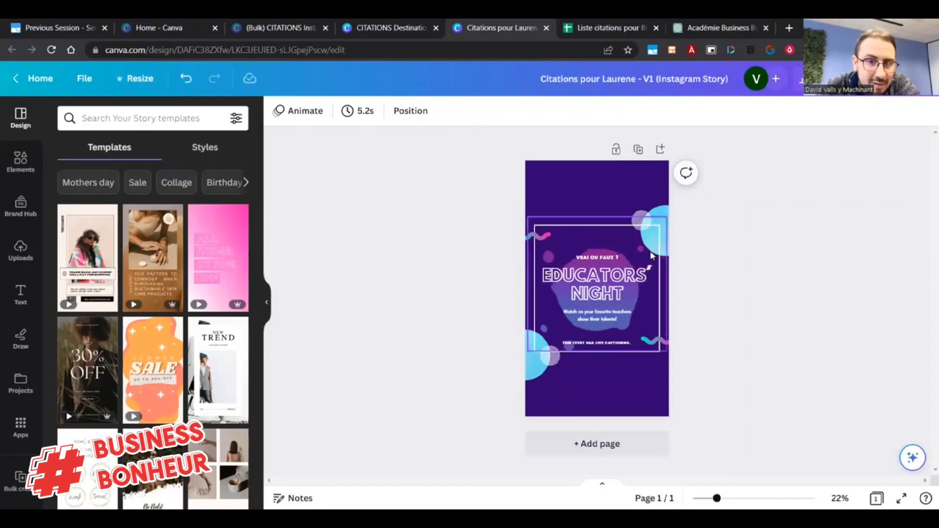
Increase the font size of the "VRAI OU FAUX ?" heading to 40
{"action": "left_click", "coordinate": [593, 259]}
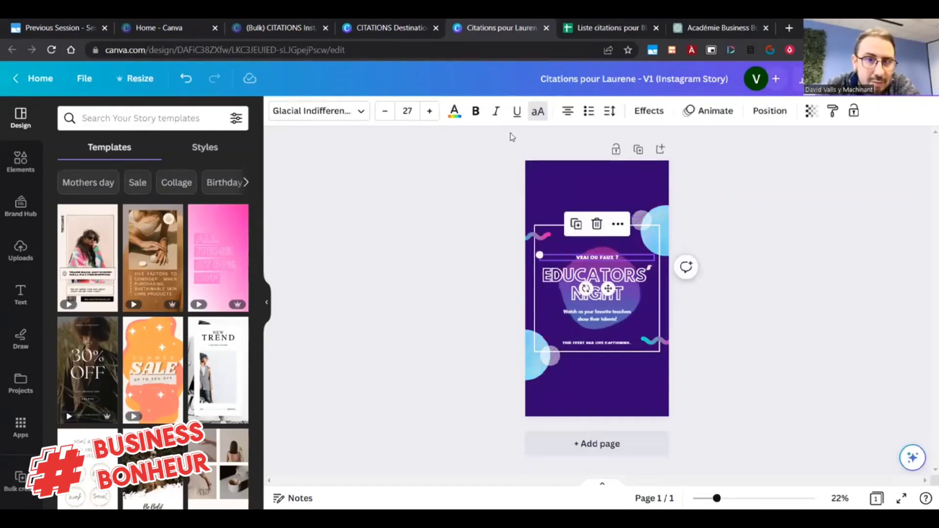
{"action": "left_click", "coordinate": [430, 110]}
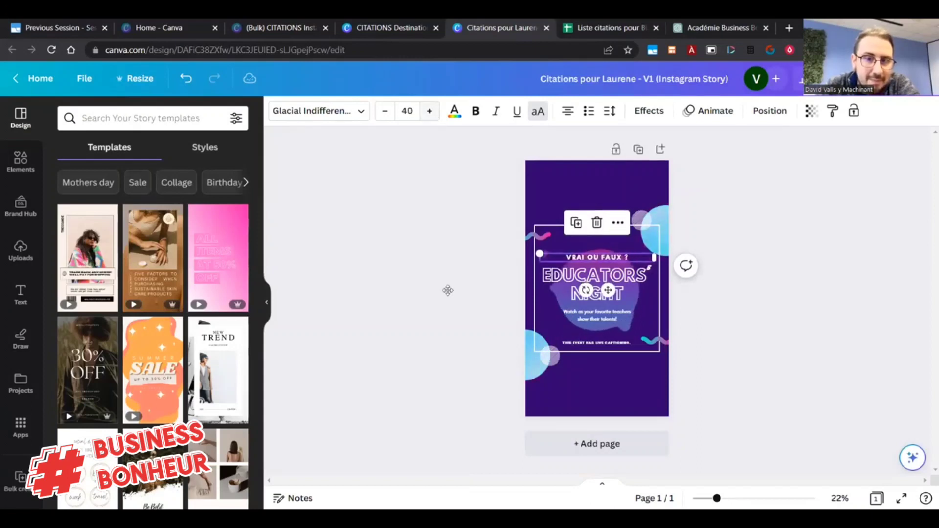
Set the "VRAI OU FAUX ?" heading's font size to 50 and move it above the white frame, near the page's upper edge
{"action": "left_click", "coordinate": [433, 116]}
{"action": "left_click", "coordinate": [432, 116]}
{"action": "left_click_drag", "start_coordinate": [605, 257], "coordinate": [604, 183]}
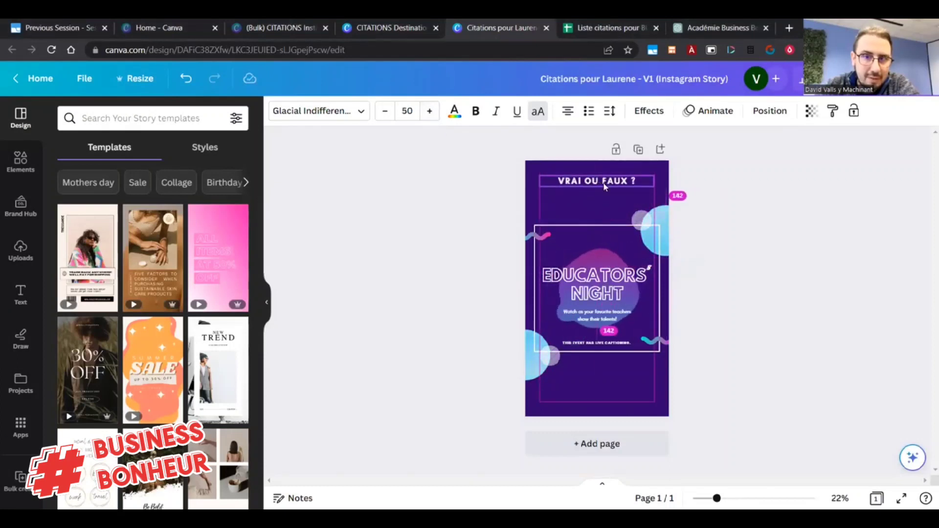
{"action": "left_click", "coordinate": [441, 237]}
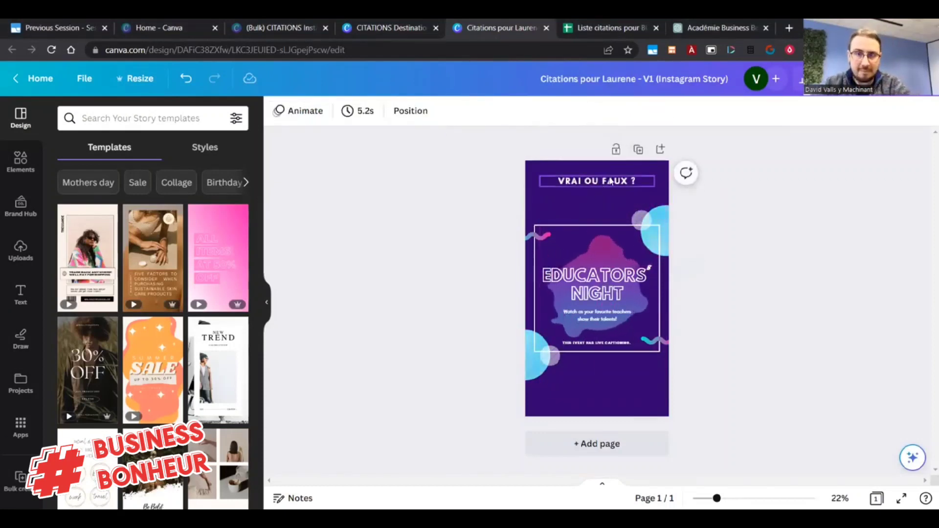
{"action": "left_click", "coordinate": [618, 191]}
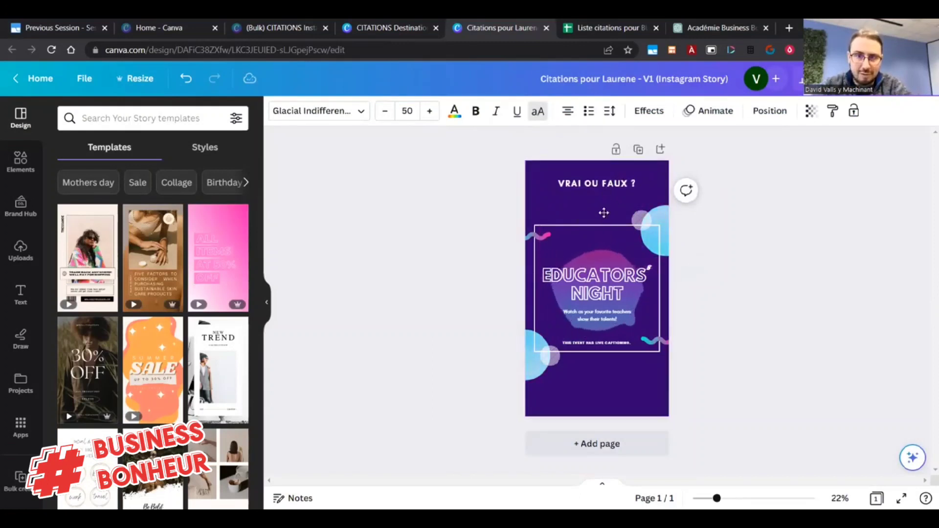
{"action": "left_click", "coordinate": [695, 264]}
Delete the small text about favorite teachers below "EDUCATORS' NIGHT"
{"action": "left_click", "coordinate": [597, 292]}
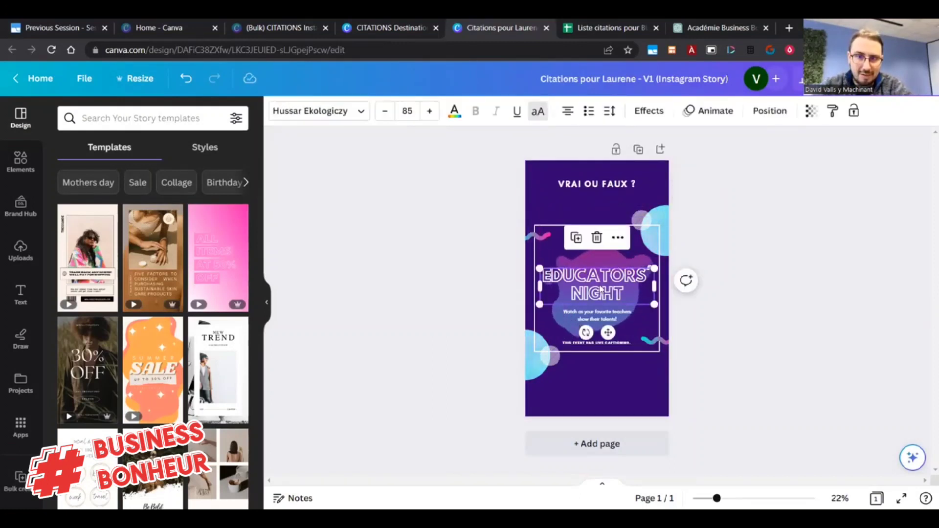
{"action": "left_click", "coordinate": [598, 319]}
{"action": "key", "text": "Delete"}
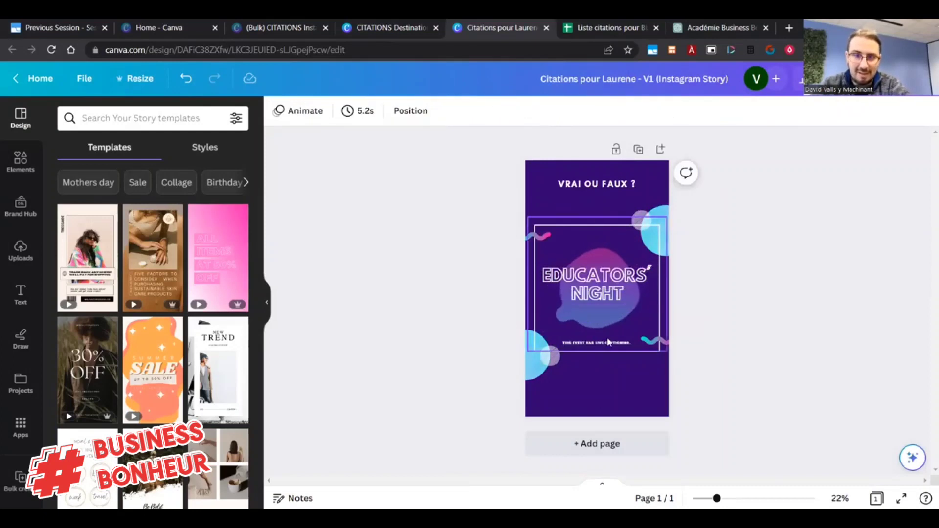
{"action": "left_click", "coordinate": [609, 343]}
{"action": "left_click", "coordinate": [609, 344]}
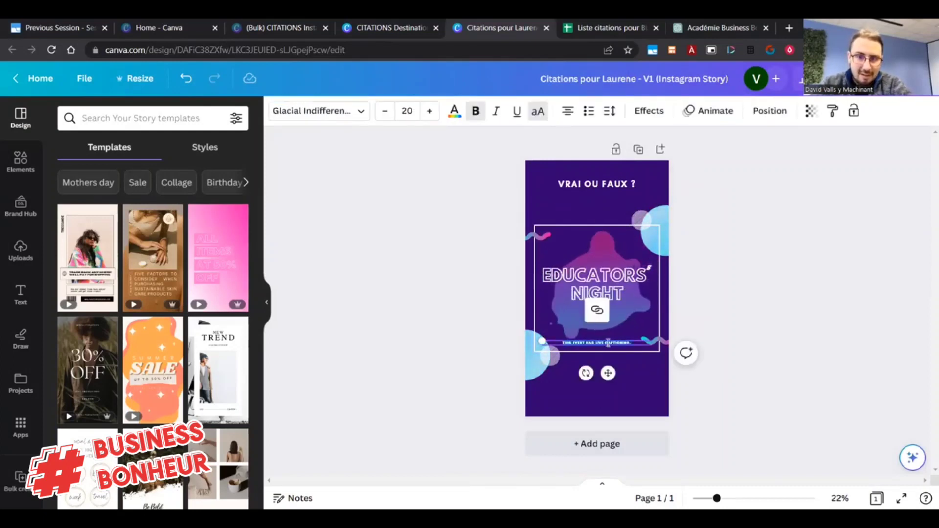
{"action": "key", "text": "ctrl+a"}
{"action": "key", "text": "BackSpace"}
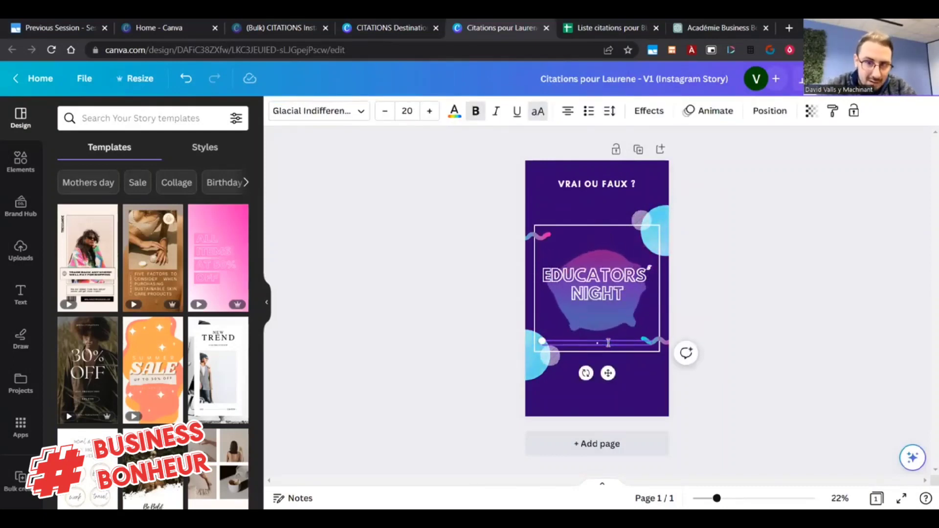
{"action": "type", "text": "#DESPAIRE"}
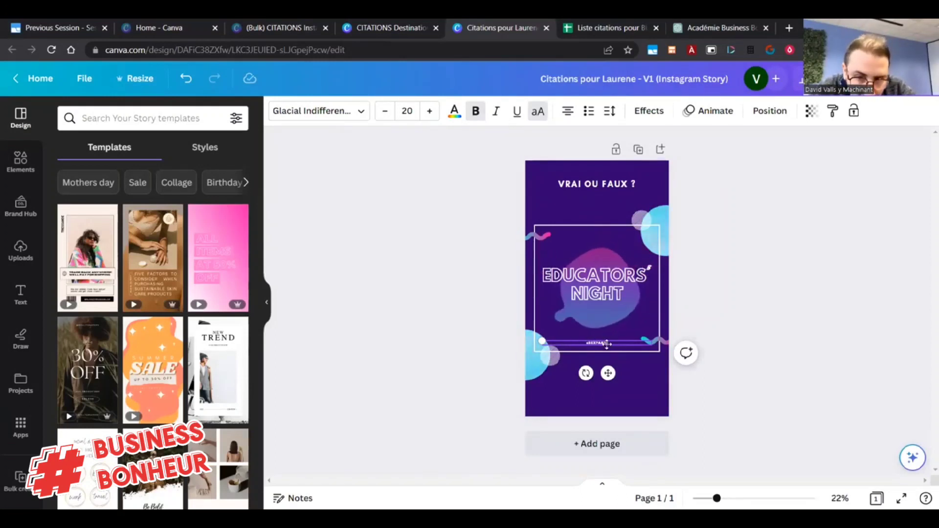
{"action": "left_click", "coordinate": [407, 111]}
{"action": "type", "text": "1000"}
{"action": "key", "text": "BackSpace"}
{"action": "key", "text": "Return"}
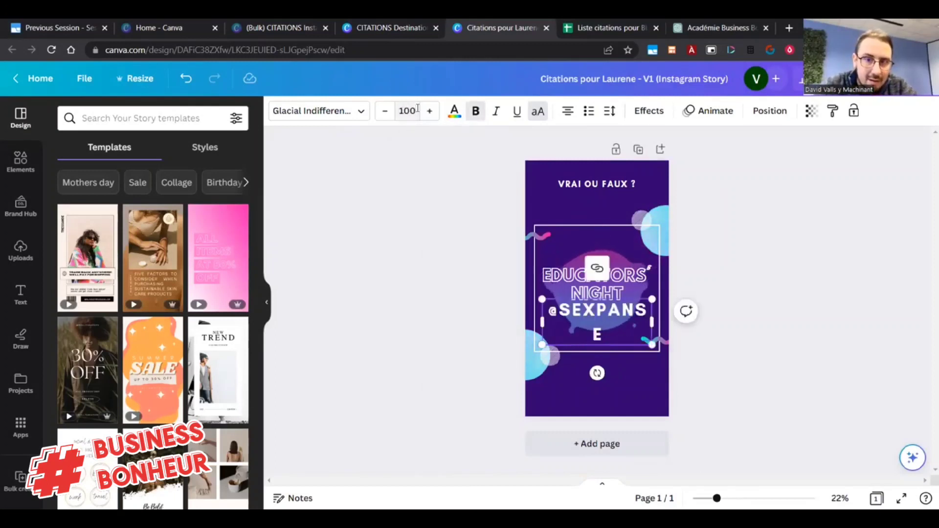
{"action": "left_click", "coordinate": [385, 111]}
{"action": "left_click", "coordinate": [385, 112]}
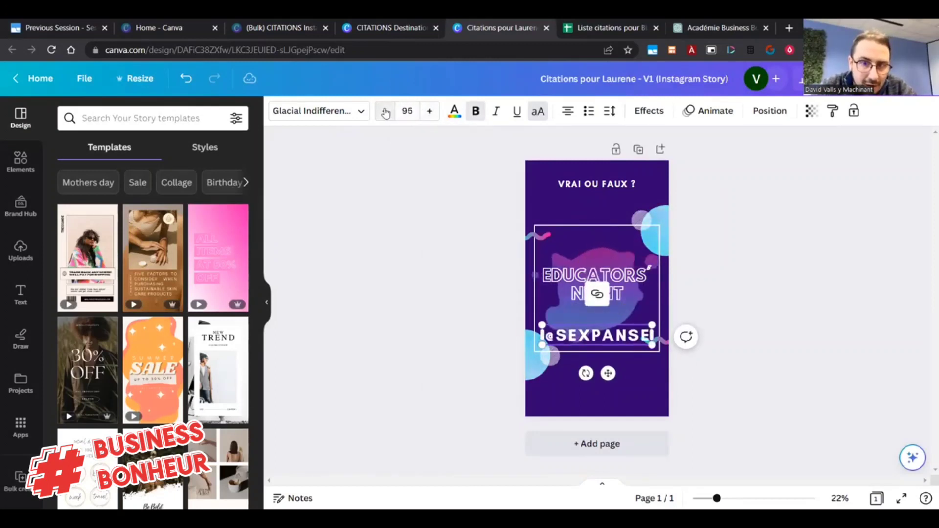
{"action": "left_click", "coordinate": [385, 112]}
{"action": "left_click", "coordinate": [385, 111]}
{"action": "left_click", "coordinate": [385, 112]}
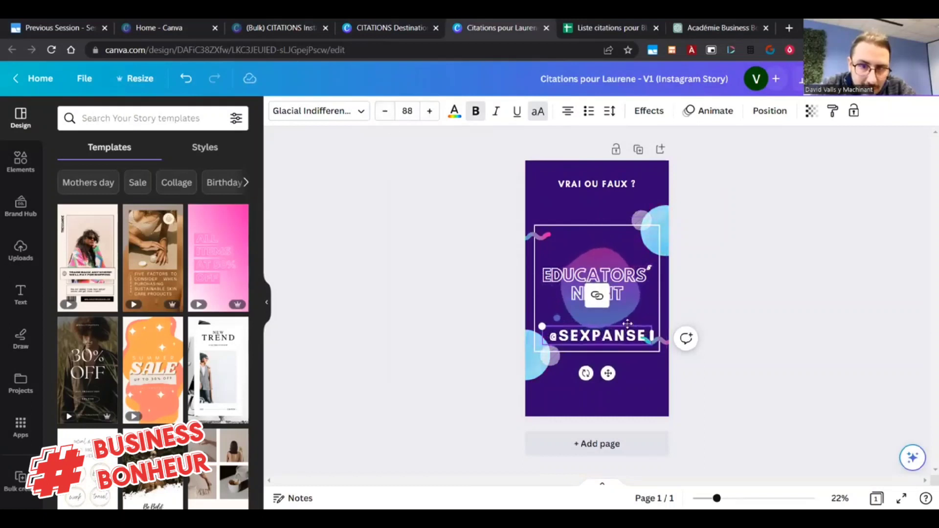
{"action": "left_click_drag", "start_coordinate": [630, 332], "coordinate": [626, 381]}
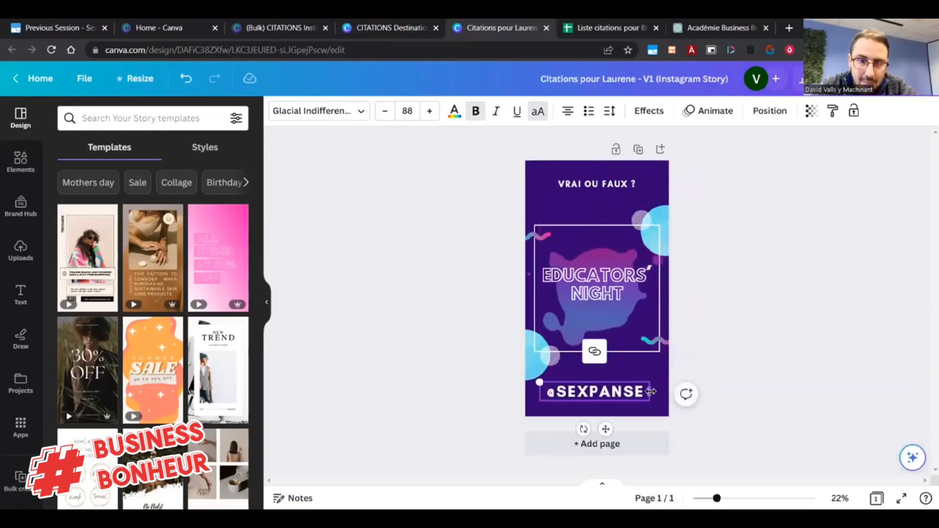
{"action": "left_click", "coordinate": [378, 112]}
{"action": "left_click", "coordinate": [378, 113]}
{"action": "left_click", "coordinate": [377, 113]}
{"action": "left_click", "coordinate": [377, 117]}
{"action": "left_click", "coordinate": [376, 118]}
{"action": "left_click", "coordinate": [375, 117]}
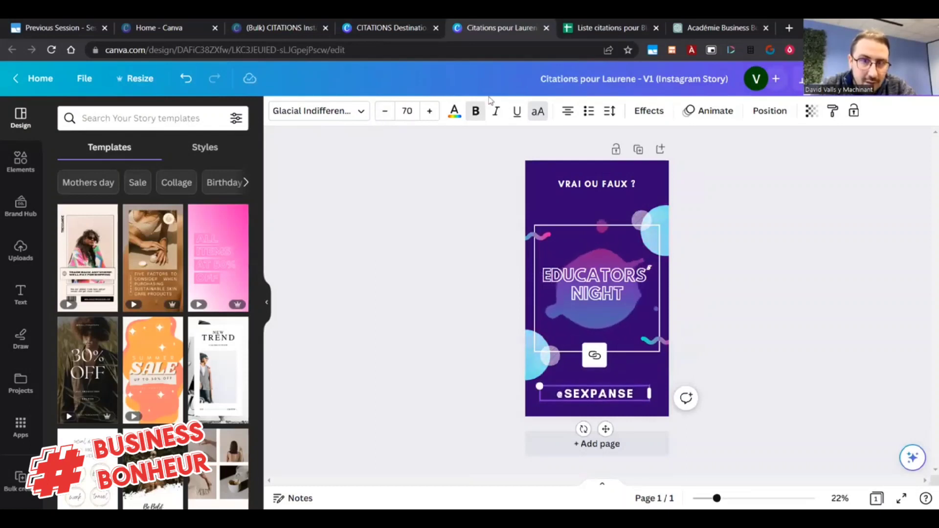
{"action": "left_click", "coordinate": [567, 111]}
{"action": "left_click", "coordinate": [740, 414]}
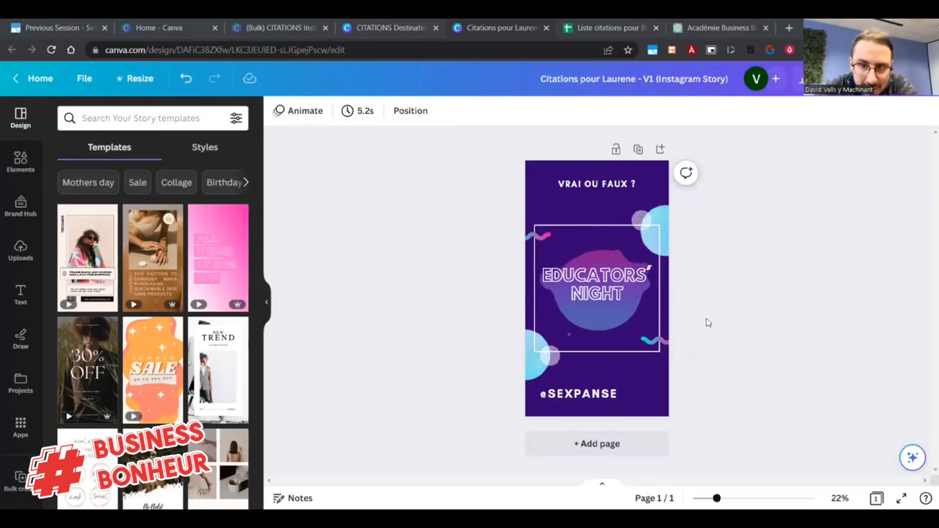
Upload the cow logo image and widen the "VRAI OU FAUX ?" text box to the full page width
{"action": "left_click", "coordinate": [21, 250]}
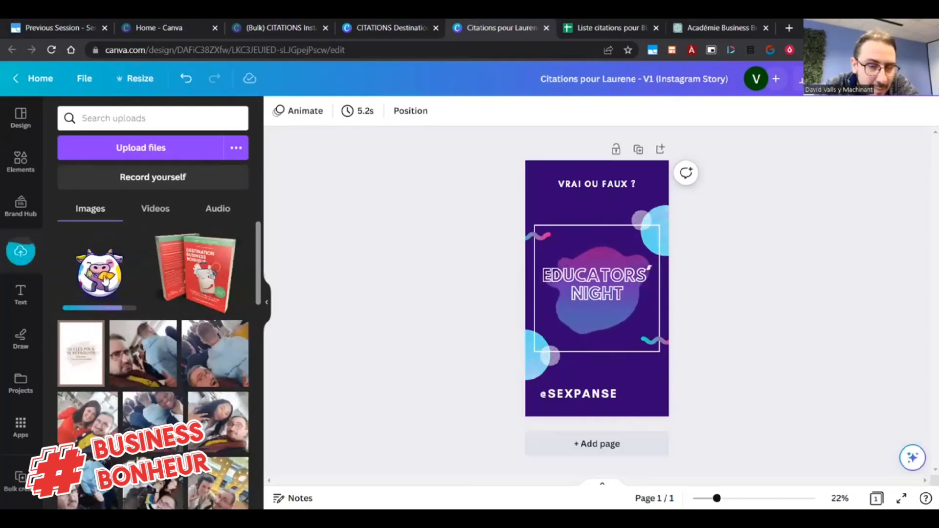
{"action": "left_click", "coordinate": [606, 186]}
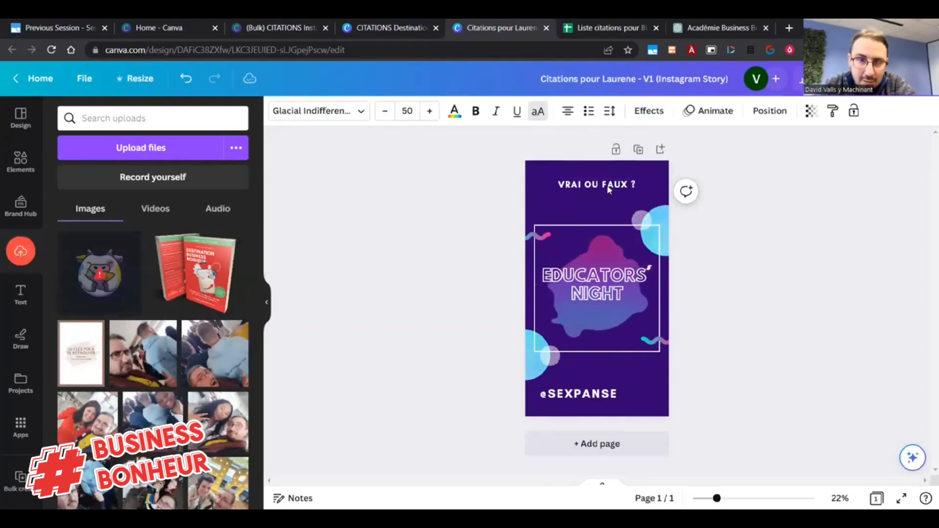
{"action": "left_click", "coordinate": [544, 186]}
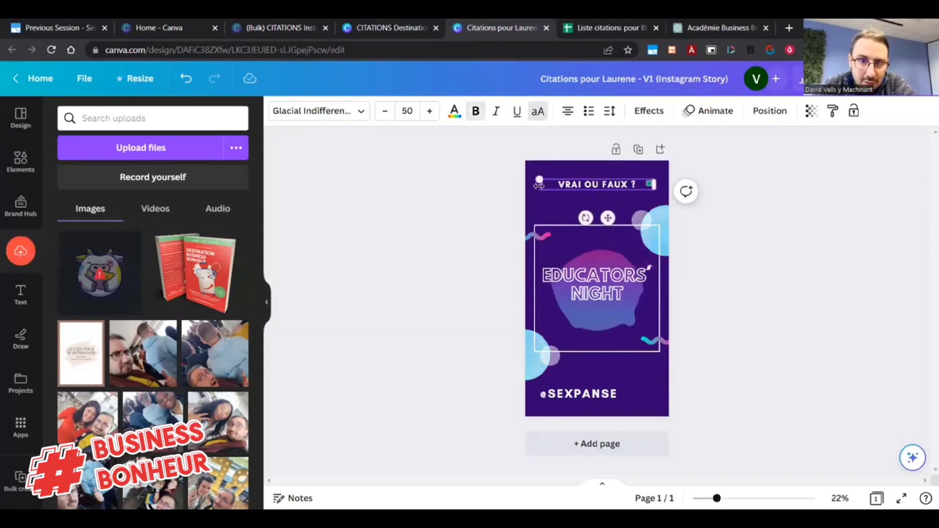
{"action": "left_click_drag", "start_coordinate": [539, 185], "coordinate": [524, 185]}
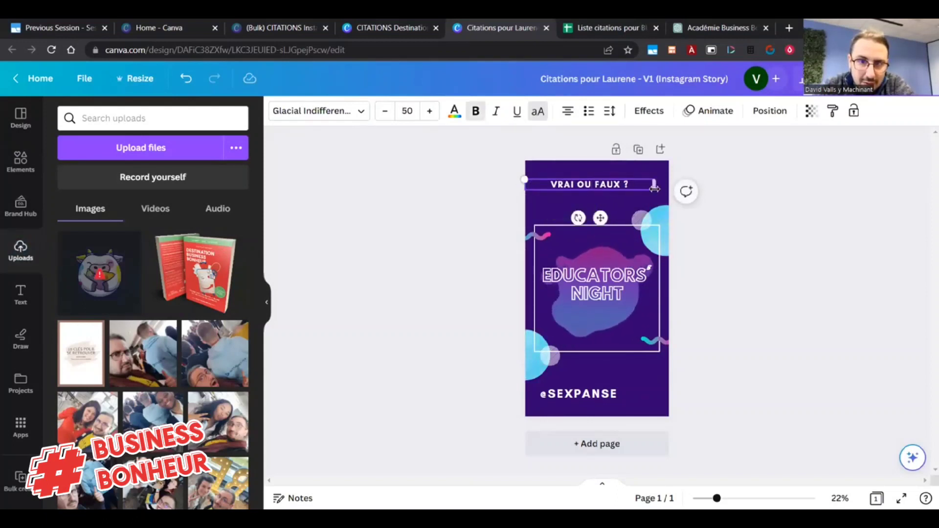
{"action": "left_click_drag", "start_coordinate": [655, 185], "coordinate": [668, 186]}
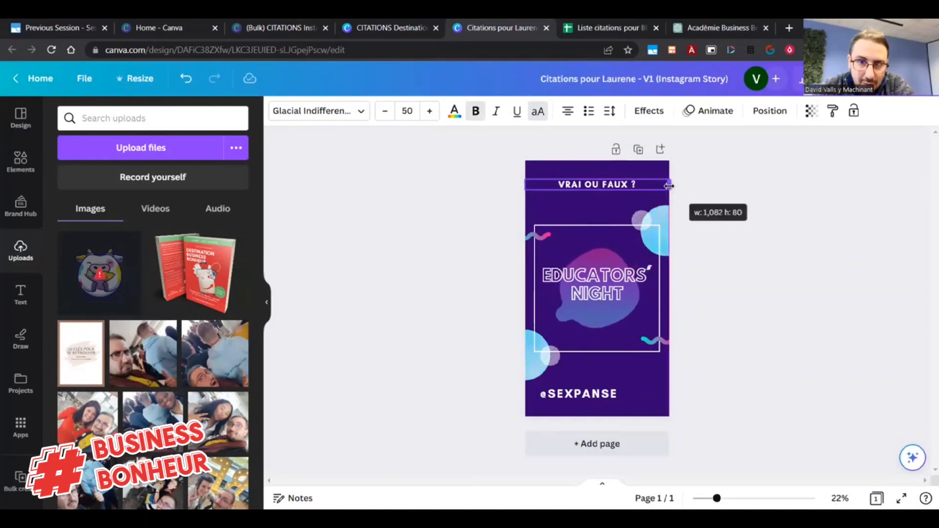
{"action": "left_click", "coordinate": [734, 305]}
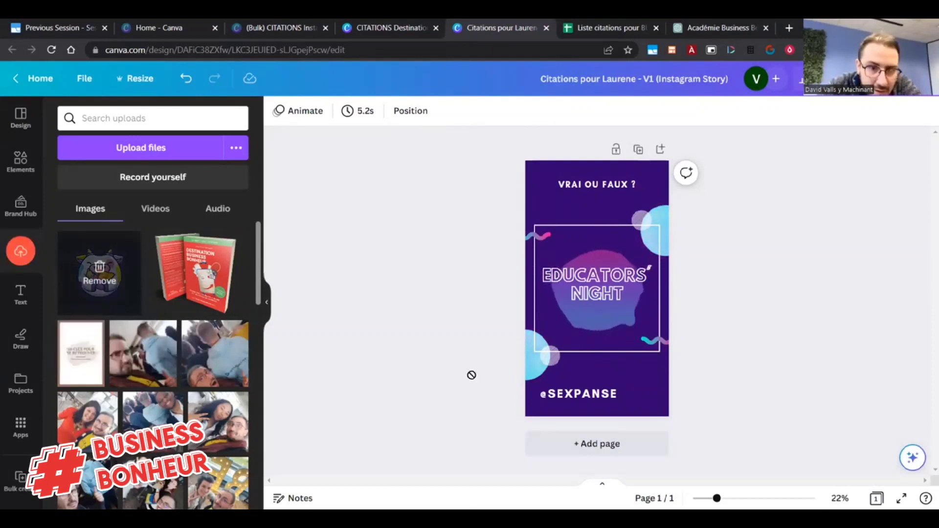
{"action": "left_click_drag", "start_coordinate": [633, 391], "coordinate": [631, 381]}
{"action": "left_click_drag", "start_coordinate": [587, 337], "coordinate": [624, 398]}
{"action": "left_click", "coordinate": [621, 397]}
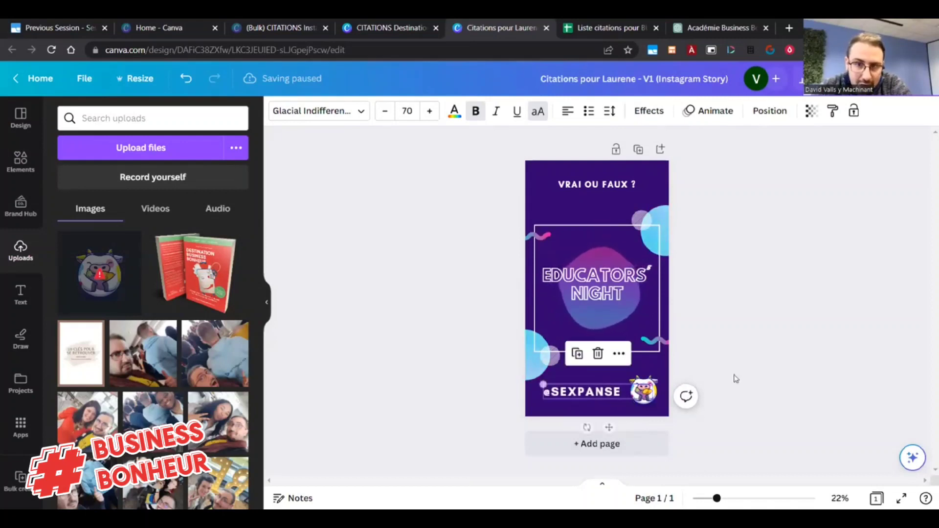
{"action": "left_click", "coordinate": [811, 336]}
Replace the central title "EDUCATORS' NIGHT" with "QUESTION"
{"action": "left_click", "coordinate": [601, 279]}
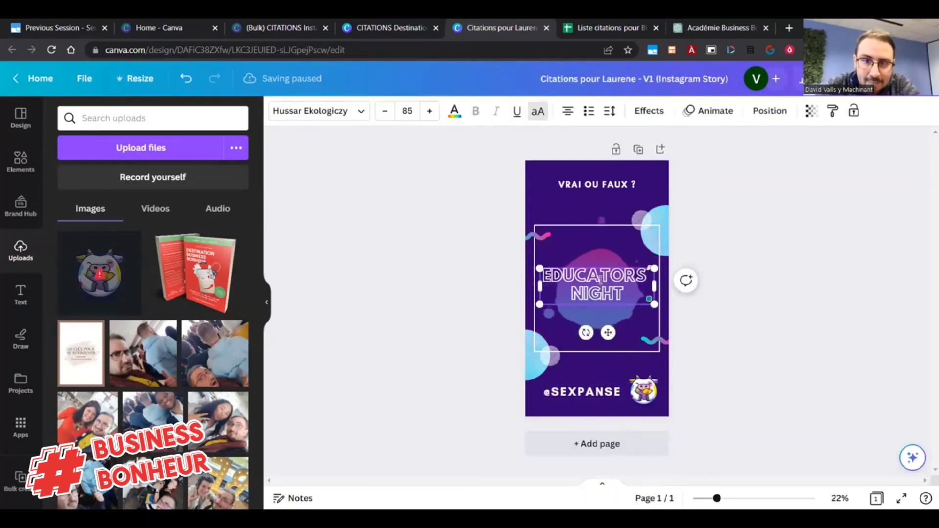
{"action": "left_click", "coordinate": [601, 279]}
{"action": "key", "text": "BackSpace"}
{"action": "type", "text": "QUESTION"}
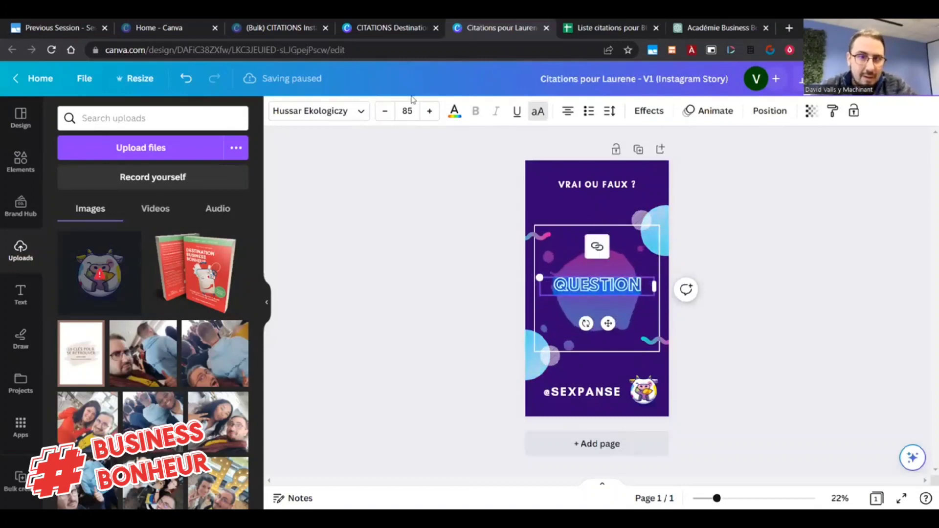
Reduce the font size of the "QUESTION" title to 76
{"action": "left_click", "coordinate": [386, 111]}
{"action": "left_click", "coordinate": [386, 111]}
{"action": "left_click", "coordinate": [386, 111]}
{"action": "left_click", "coordinate": [386, 111]}
{"action": "left_click", "coordinate": [386, 111]}
{"action": "left_click", "coordinate": [386, 111]}
{"action": "left_click", "coordinate": [386, 111]}
{"action": "left_click", "coordinate": [386, 111]}
{"action": "left_click", "coordinate": [386, 111]}
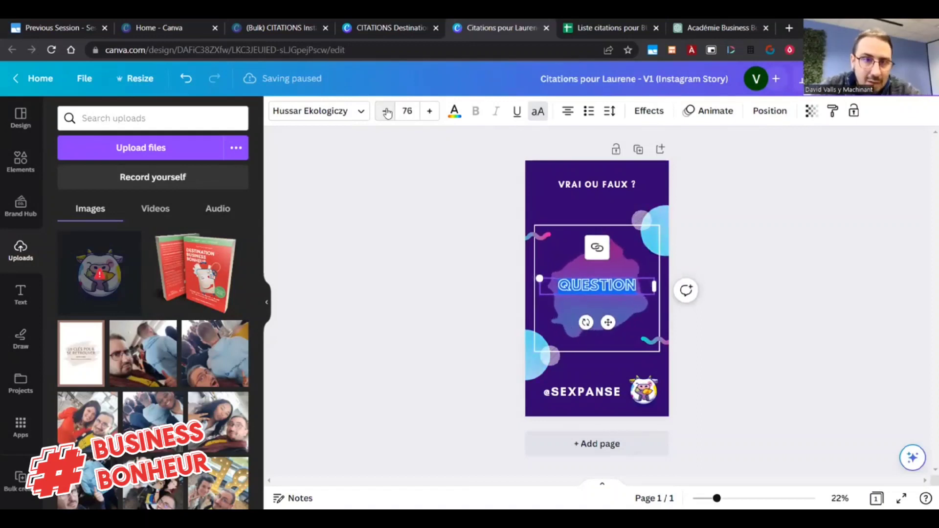
{"action": "left_click", "coordinate": [458, 264]}
{"action": "left_click", "coordinate": [620, 285]}
{"action": "left_click", "coordinate": [778, 305]}
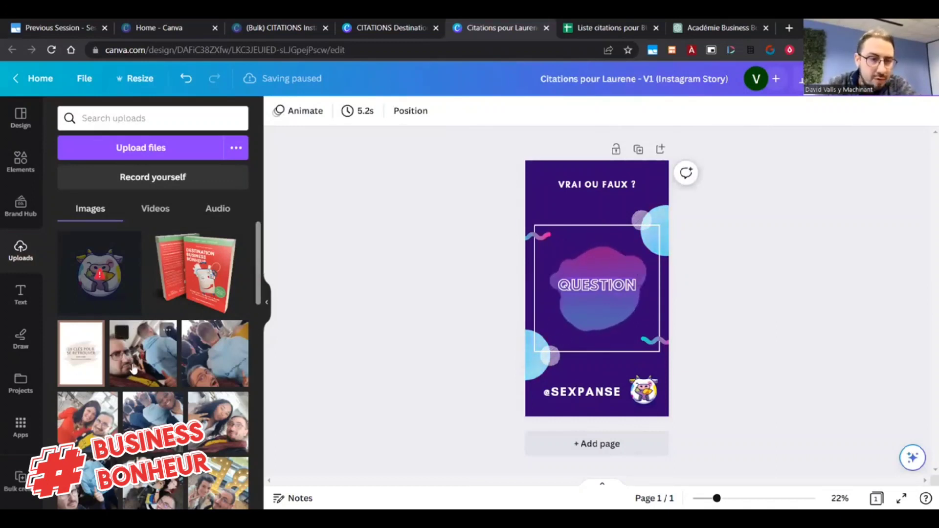
{"action": "scroll", "coordinate": [133, 370], "scroll_direction": "down", "scroll_amount": 1}
{"action": "scroll", "coordinate": [137, 373], "scroll_direction": "up", "scroll_amount": 1}
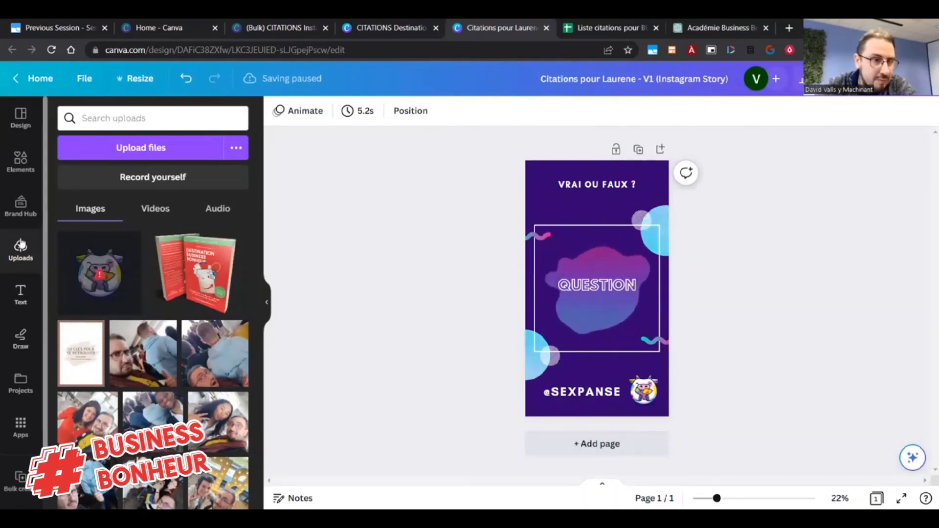
{"action": "left_click", "coordinate": [20, 161]}
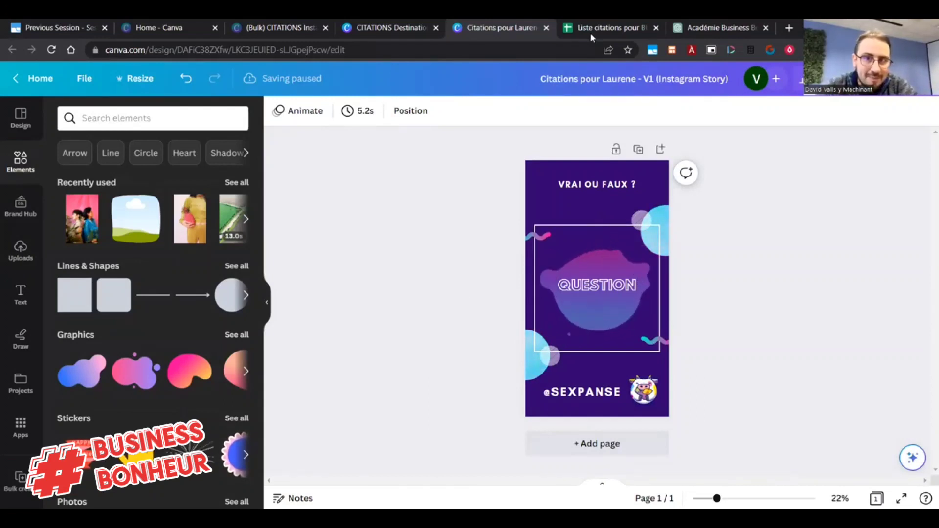
Switch to the "Liste citations pour BULK Canva" spreadsheet and add a sheet named "QUESTIONS" followed by the participant's first name
{"action": "left_click", "coordinate": [625, 27]}
{"action": "left_click", "coordinate": [382, 501]}
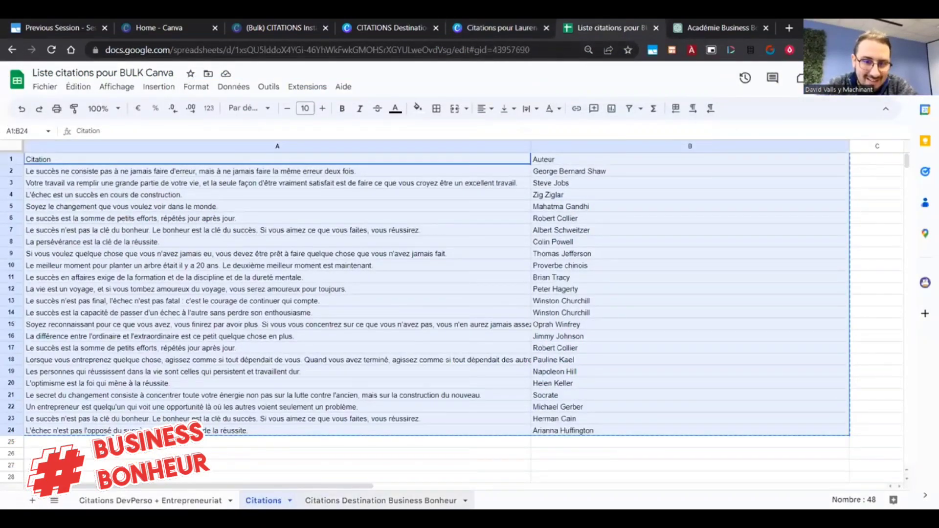
{"action": "left_click", "coordinate": [32, 500]}
{"action": "double_click", "coordinate": [496, 500]}
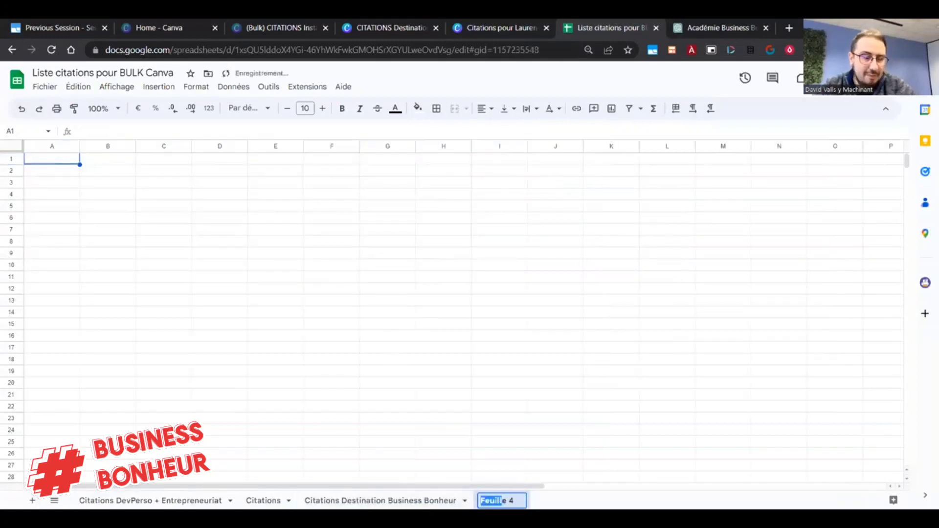
{"action": "type", "text": "QUESTION"}
{"action": "type", "text": "S LAUREN"}
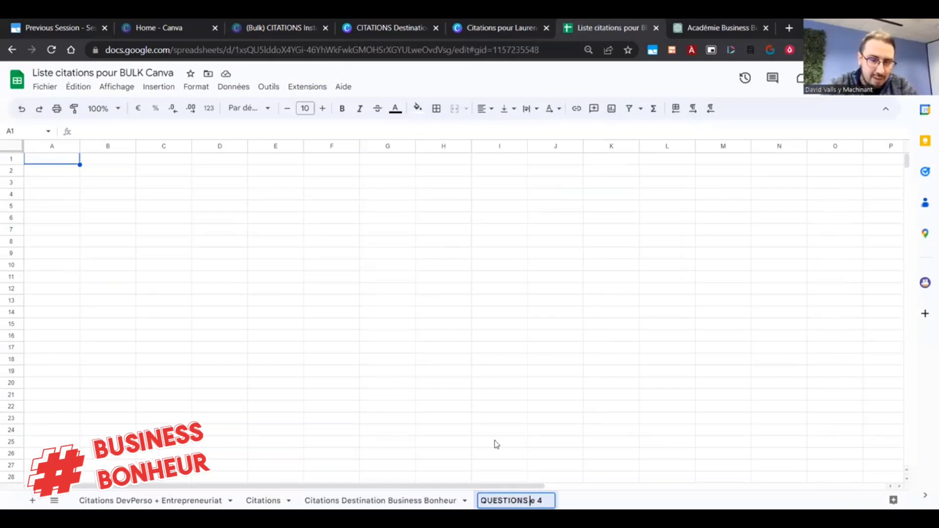
{"action": "type", "text": "E"}
{"action": "key", "text": "Delete"}
{"action": "key", "text": "Delete"}
{"action": "key", "text": "Delete"}
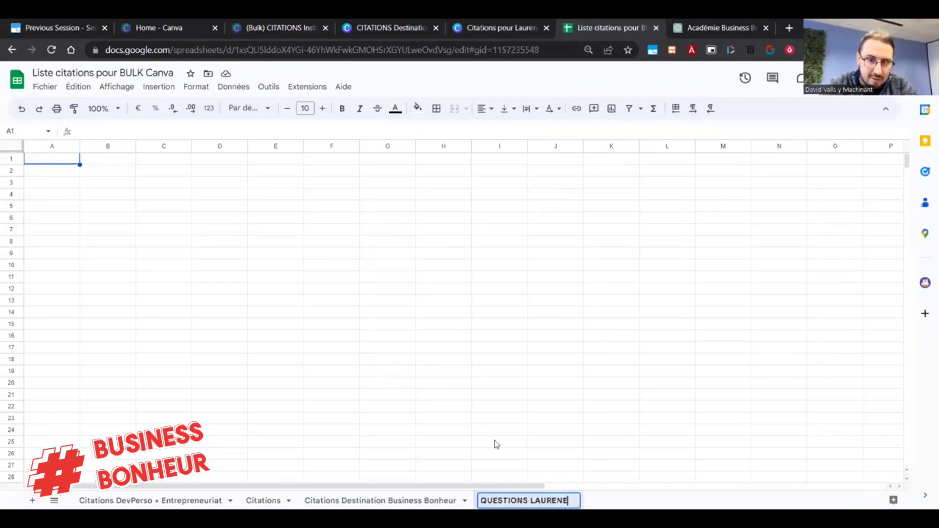
{"action": "key", "text": "Return"}
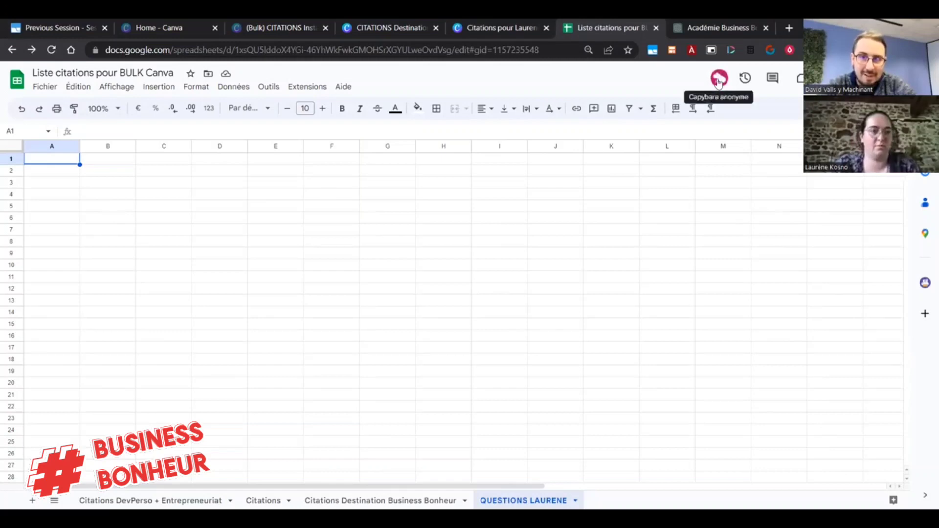
Paste the list of true-or-false statements into column A starting at A1, and widen the column to fit the text
{"action": "key", "text": "ctrl+v"}
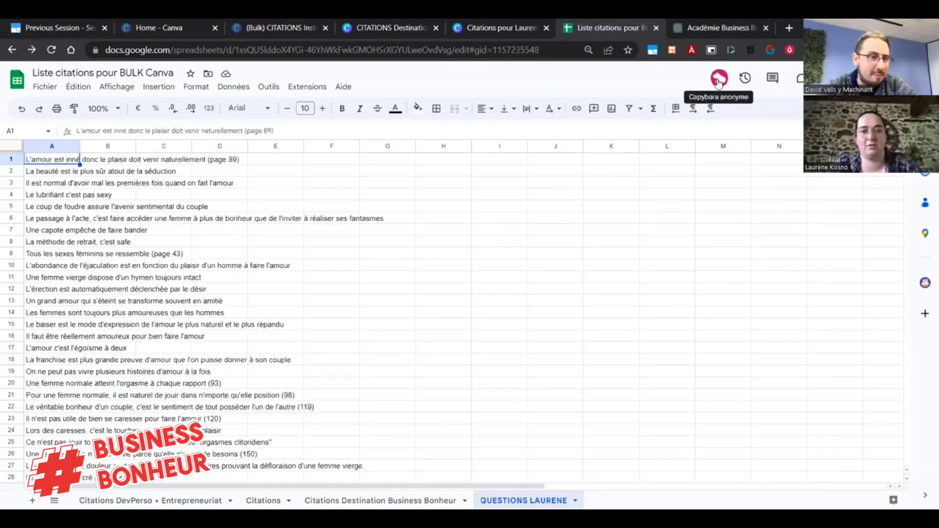
{"action": "left_click_drag", "start_coordinate": [80, 146], "coordinate": [409, 146]}
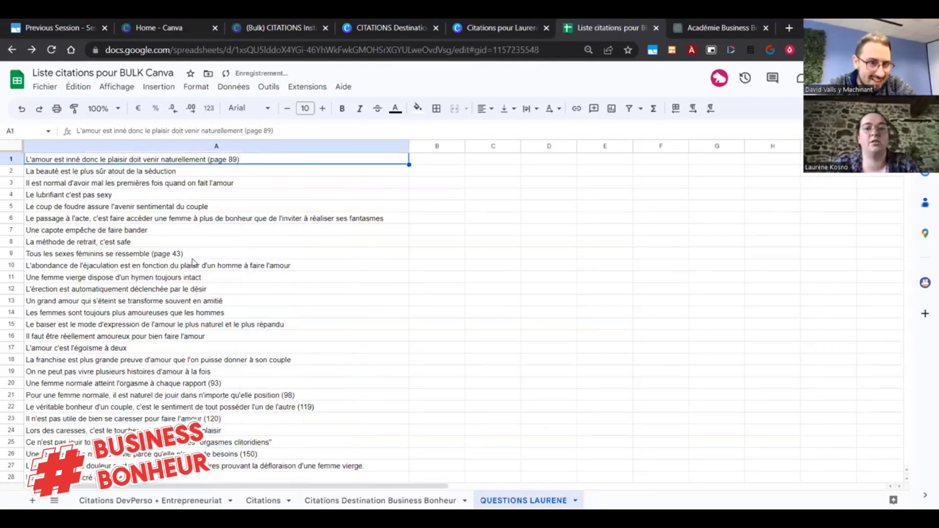
{"action": "scroll", "coordinate": [192, 262], "scroll_direction": "down", "scroll_amount": 3}
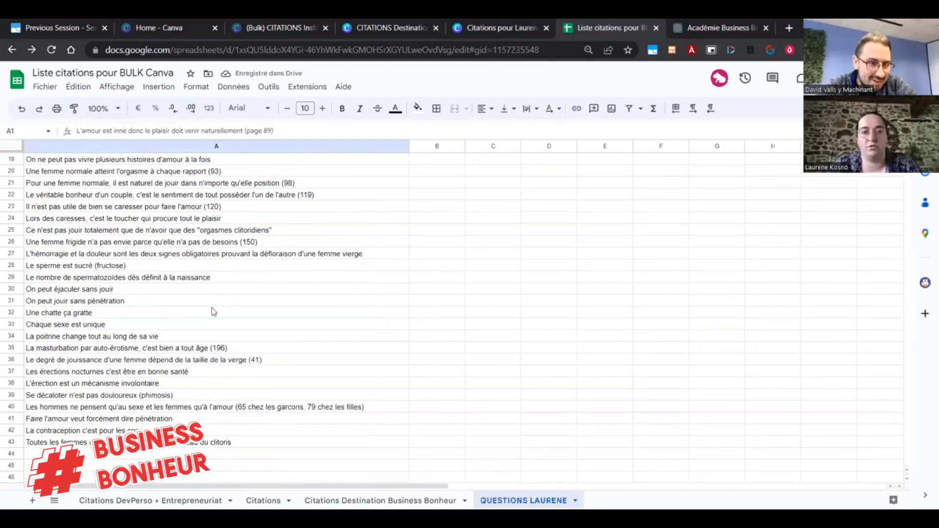
Remove the page references in parentheses from the end of the statements in A1 and A9
{"action": "scroll", "coordinate": [214, 359], "scroll_direction": "up", "scroll_amount": 6}
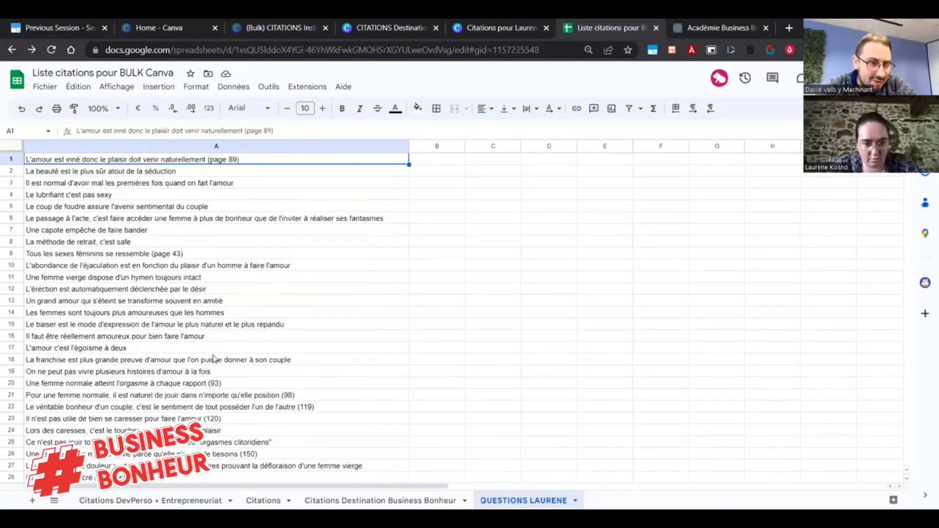
{"action": "left_click", "coordinate": [189, 255]}
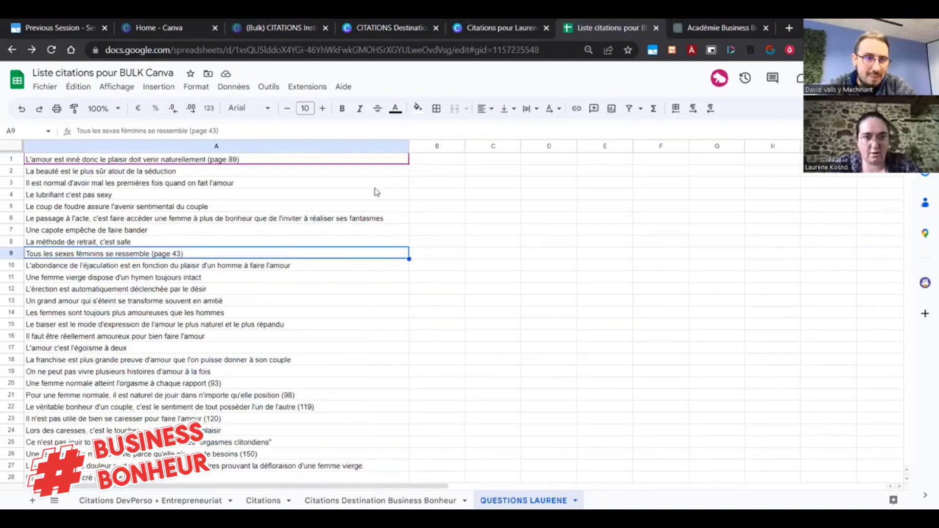
{"action": "left_click", "coordinate": [219, 162]}
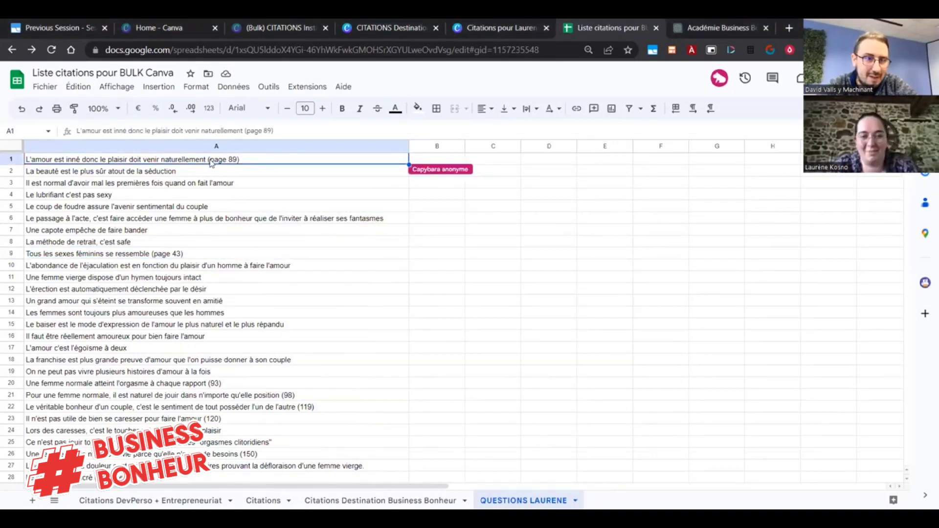
{"action": "double_click", "coordinate": [211, 163]}
{"action": "left_click_drag", "start_coordinate": [205, 158], "coordinate": [280, 154]}
{"action": "key", "text": "BackSpace"}
{"action": "left_click", "coordinate": [215, 208]}
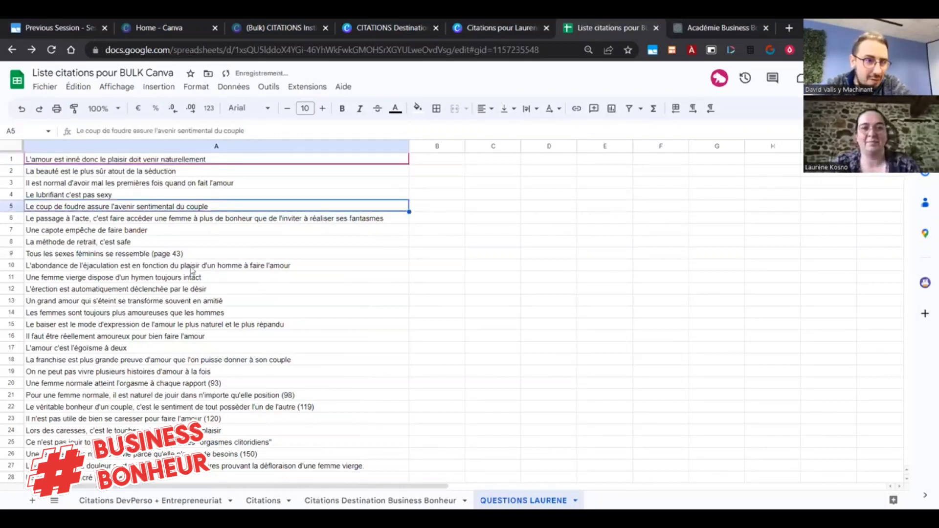
{"action": "double_click", "coordinate": [158, 254]}
{"action": "left_click_drag", "start_coordinate": [145, 254], "coordinate": [181, 253]}
{"action": "key", "text": "BackSpace"}
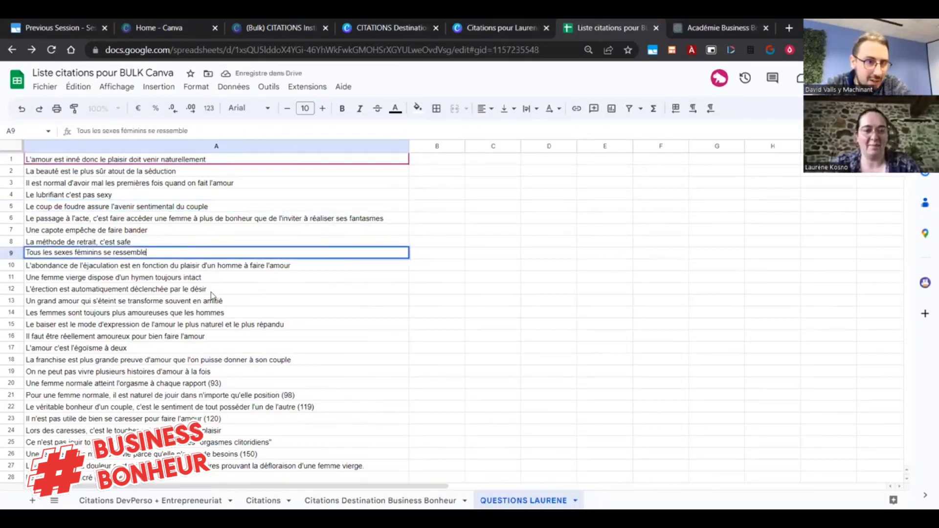
Delete the parenthesised page numbers from the statements in cells A20, A21 and A22
{"action": "double_click", "coordinate": [212, 384]}
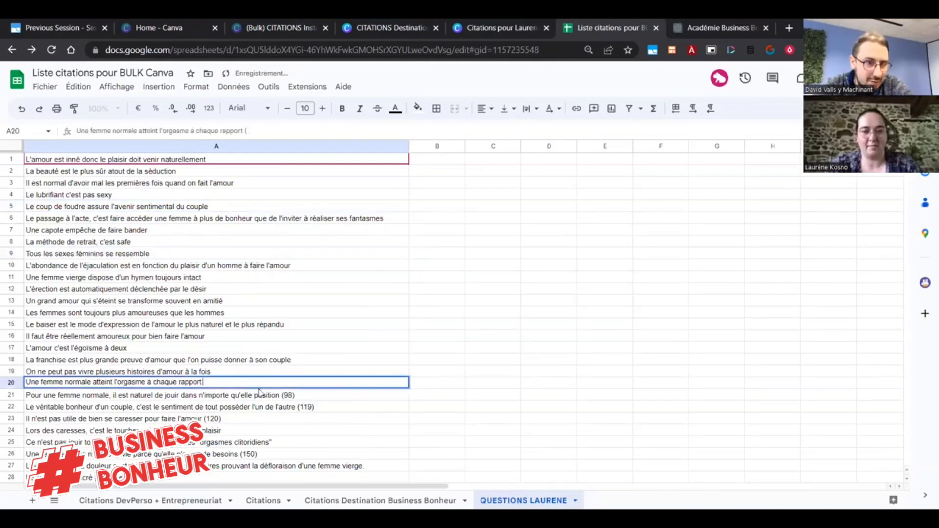
{"action": "double_click", "coordinate": [281, 395]}
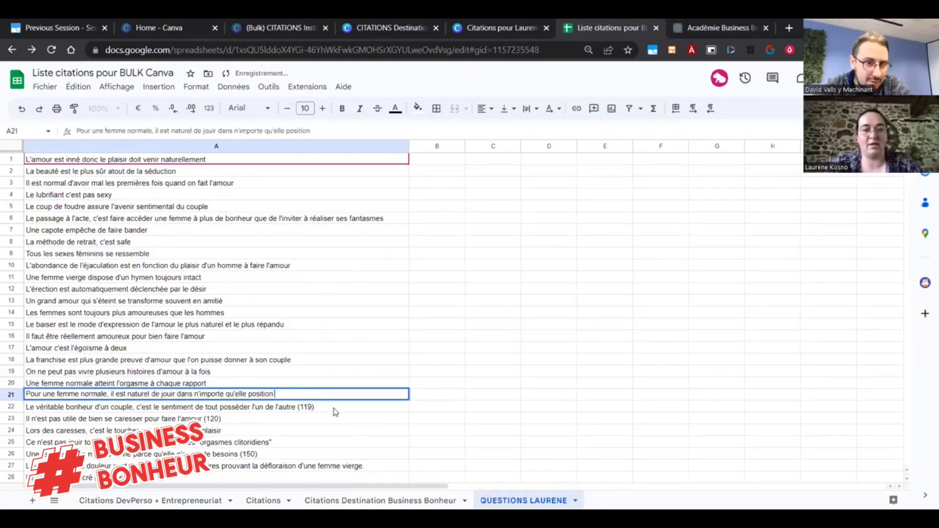
{"action": "double_click", "coordinate": [305, 413]}
{"action": "key", "text": "shift+End"}
{"action": "key", "text": "BackSpace"}
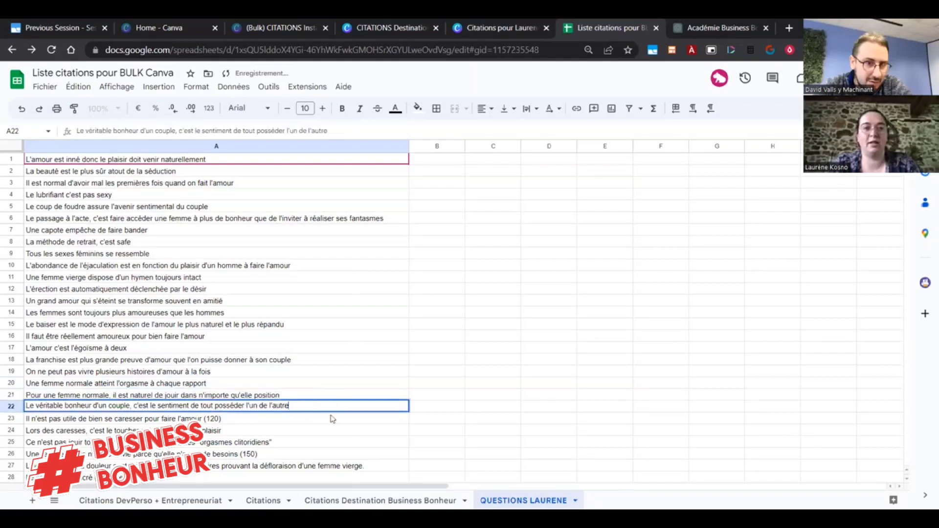
Delete the parenthesised page numbers from the statements in cells A23 and A26
{"action": "key", "text": "Return"}
{"action": "key", "text": "Return"}
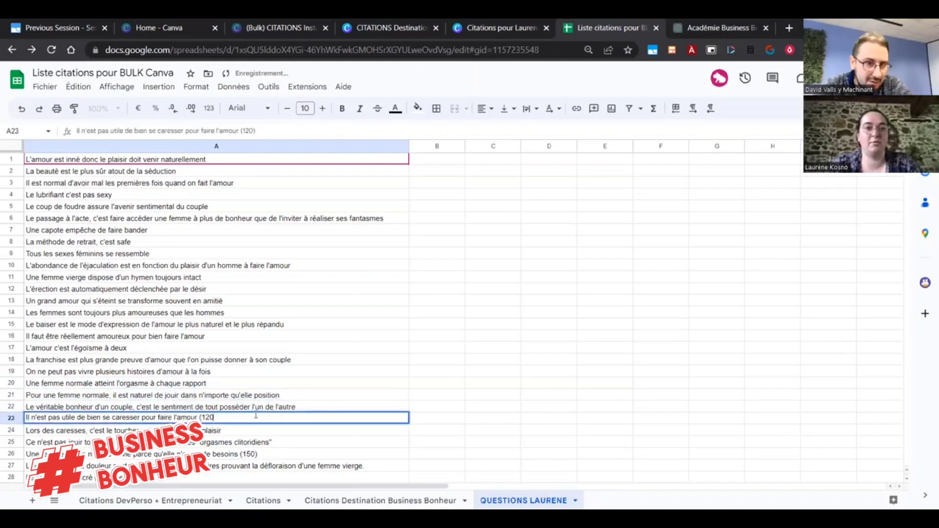
{"action": "left_click", "coordinate": [268, 445]}
{"action": "left_click", "coordinate": [240, 457]}
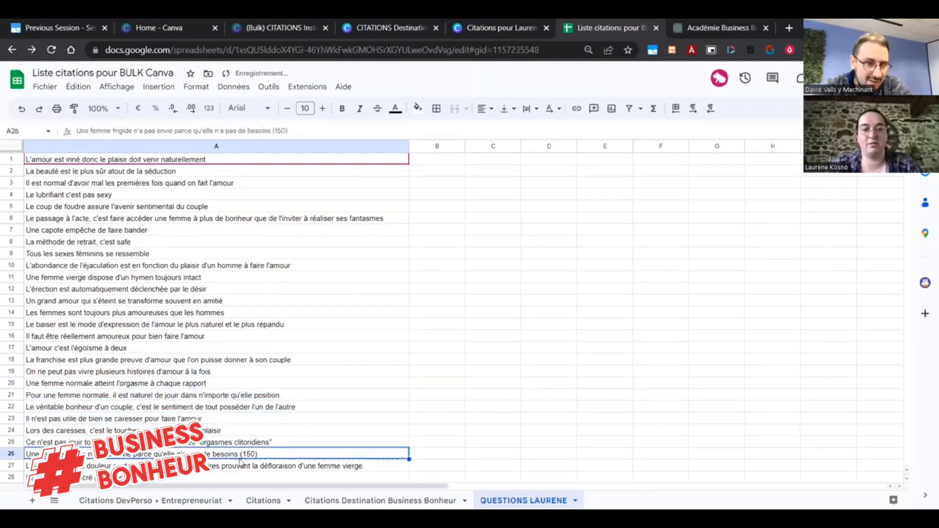
{"action": "double_click", "coordinate": [241, 455]}
{"action": "key", "text": "BackSpace"}
{"action": "key", "text": "BackSpace"}
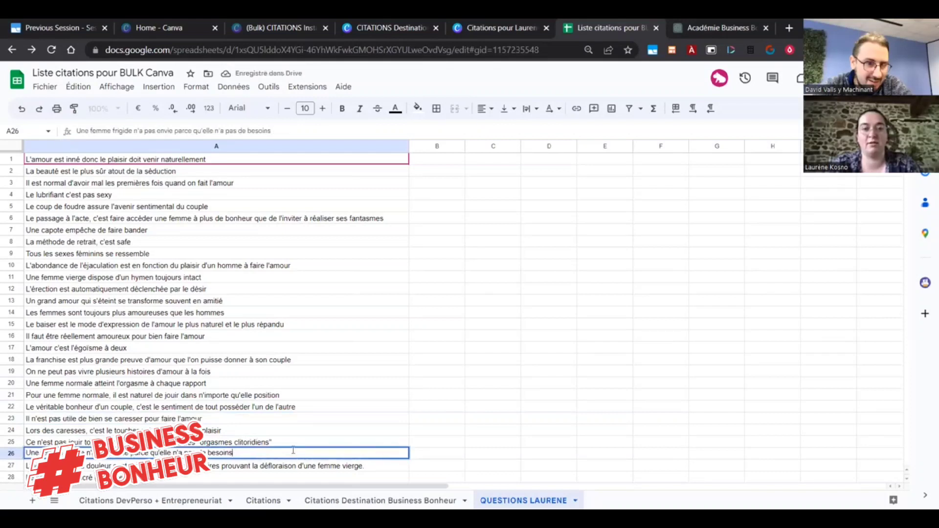
Remove the parenthesised page numbers ending the statements in A36 and A35
{"action": "left_click", "coordinate": [326, 433]}
{"action": "scroll", "coordinate": [298, 431], "scroll_direction": "down", "scroll_amount": 4}
{"action": "scroll", "coordinate": [204, 427], "scroll_direction": "down", "scroll_amount": 4}
{"action": "left_click", "coordinate": [269, 277]}
{"action": "double_click", "coordinate": [268, 276]}
{"action": "double_click", "coordinate": [269, 276]}
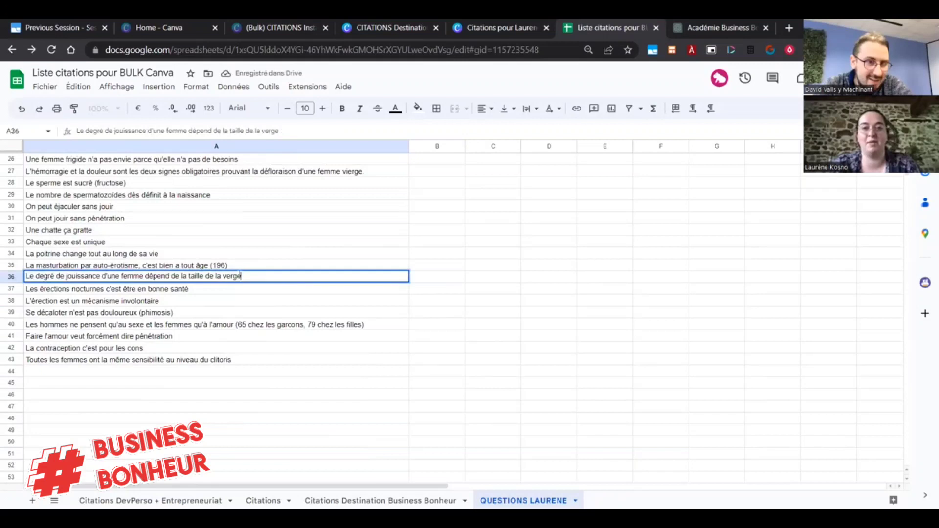
{"action": "double_click", "coordinate": [214, 265]}
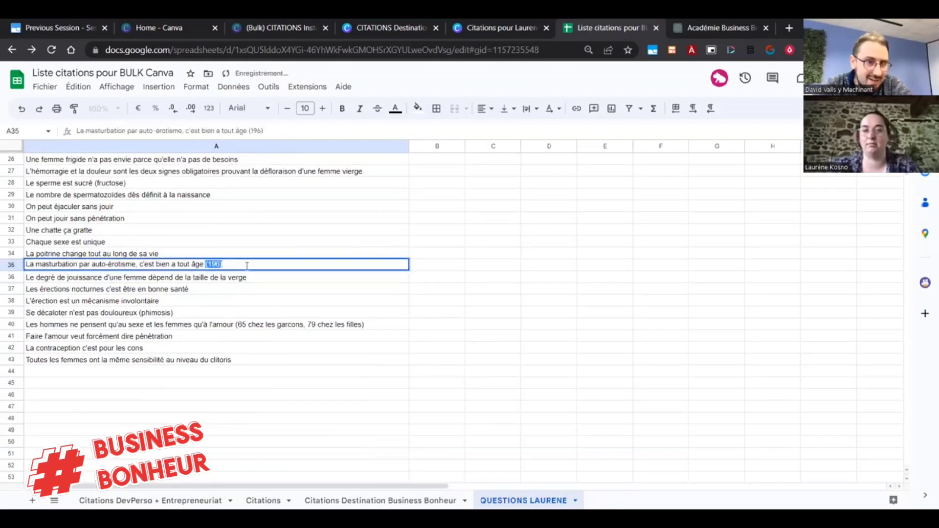
Delete the parenthesised page references for boys and girls from the statement in A40
{"action": "double_click", "coordinate": [250, 323]}
{"action": "left_click_drag", "start_coordinate": [232, 323], "coordinate": [388, 324]}
{"action": "key", "text": "BackSpace"}
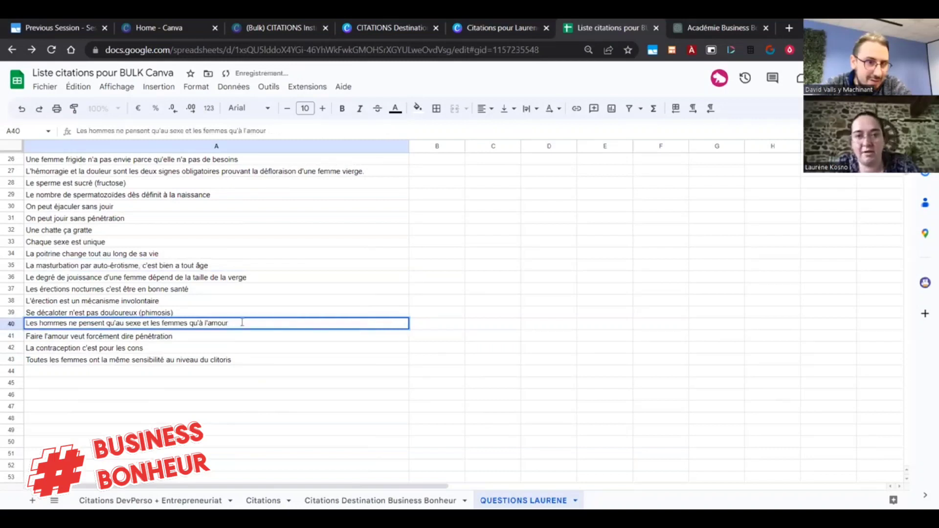
{"action": "left_click", "coordinate": [194, 313]}
{"action": "left_click", "coordinate": [226, 362]}
Copy the whole cleaned list of statements in A1:A43
{"action": "scroll", "coordinate": [229, 355], "scroll_direction": "up", "scroll_amount": 8}
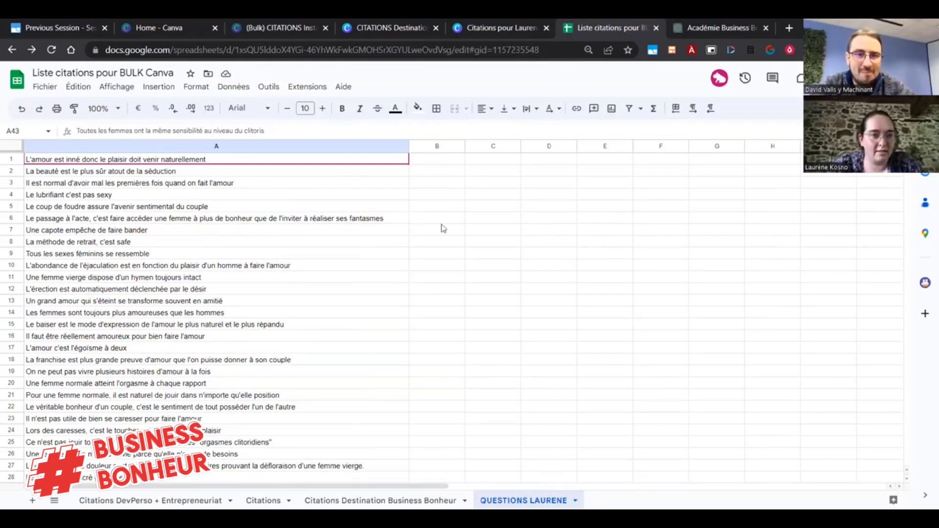
{"action": "left_click", "coordinate": [248, 160]}
{"action": "scroll", "coordinate": [268, 307], "scroll_direction": "down", "scroll_amount": 4}
{"action": "scroll", "coordinate": [268, 306], "scroll_direction": "down", "scroll_amount": 6}
{"action": "scroll", "coordinate": [168, 385], "scroll_direction": "up", "scroll_amount": 3}
{"action": "left_click", "coordinate": [161, 397], "text": "shift"}
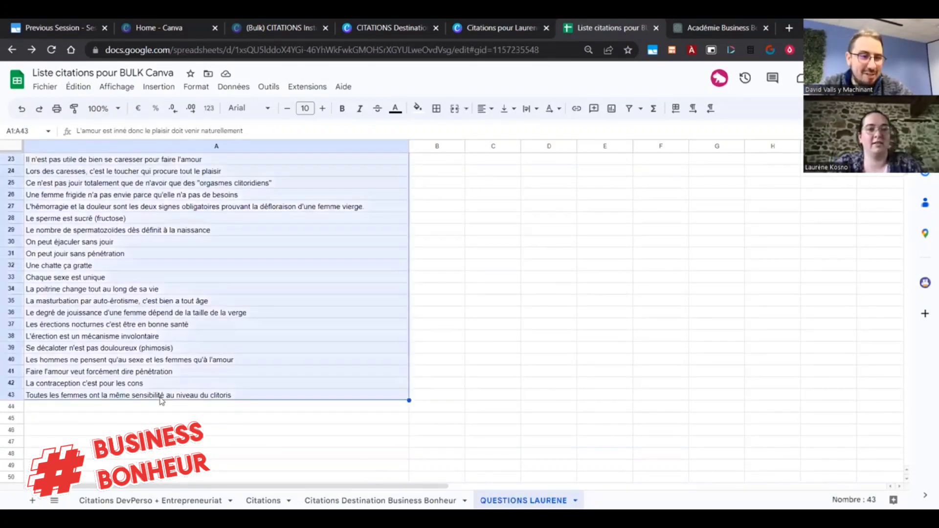
{"action": "right_click", "coordinate": [130, 365]}
{"action": "left_click", "coordinate": [183, 186]}
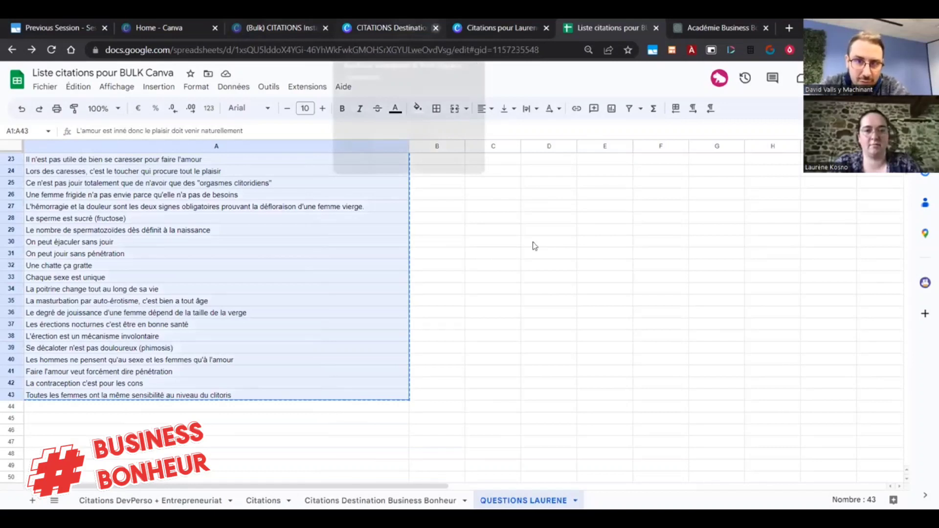
Switch to the Canva Instagram Story design and add the uploaded peach and eggplant images, placing the eggplant below the peach
{"action": "key", "text": "ctrl+shift+Tab"}
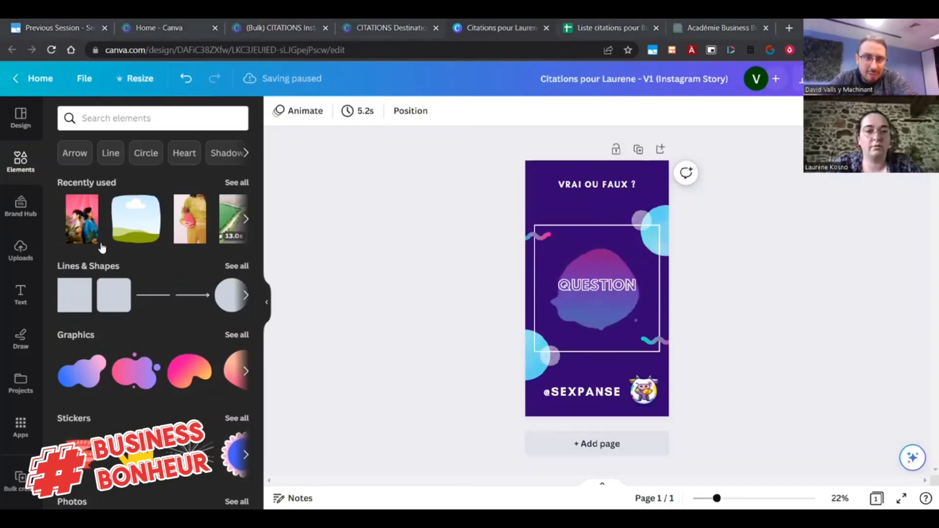
{"action": "left_click", "coordinate": [20, 250]}
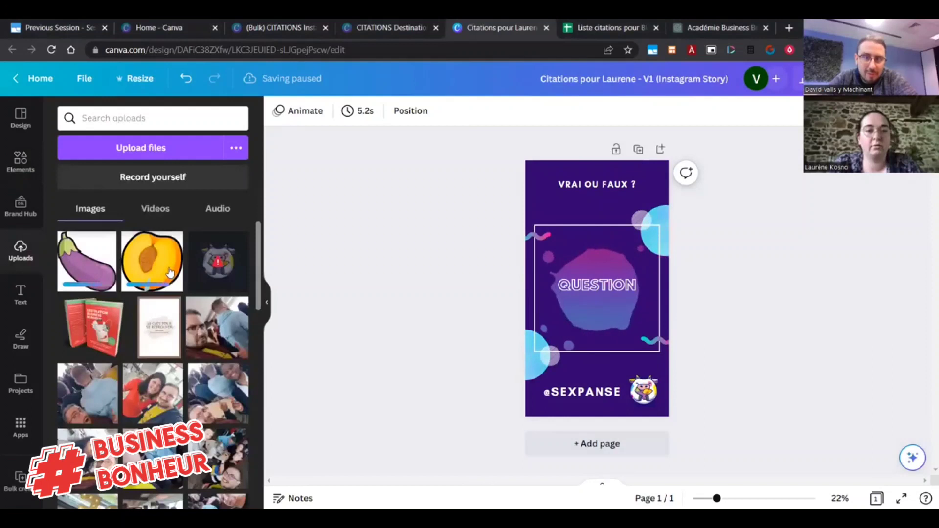
{"action": "left_click", "coordinate": [166, 270]}
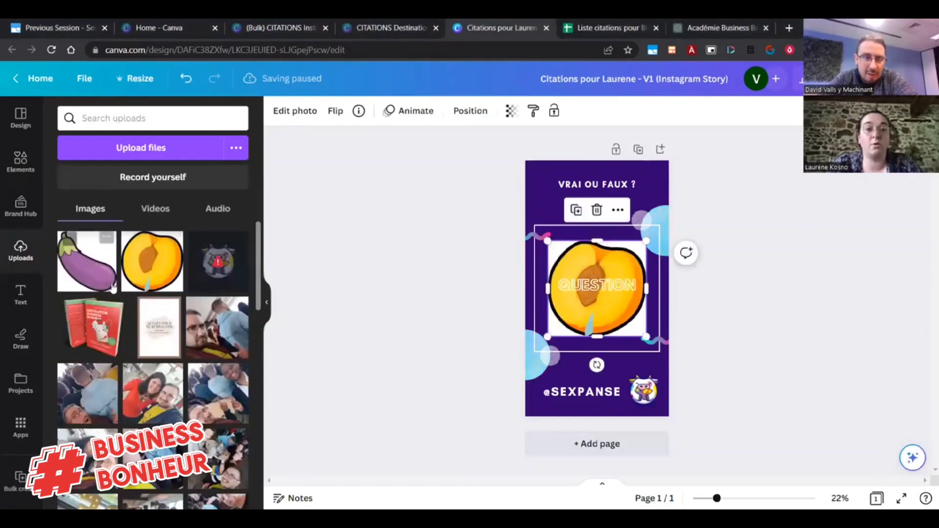
{"action": "left_click_drag", "start_coordinate": [97, 285], "coordinate": [560, 308]}
{"action": "left_click_drag", "start_coordinate": [603, 258], "coordinate": [602, 315]}
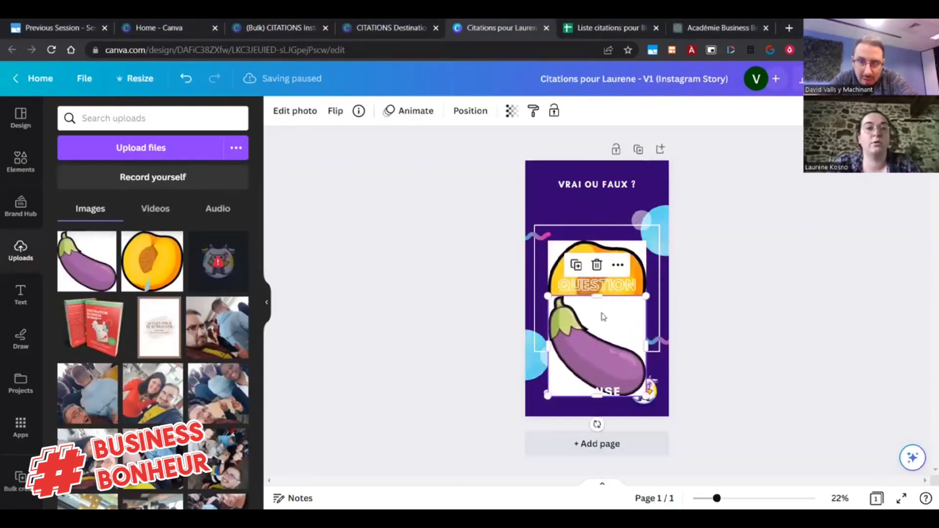
Remove the white backgrounds from the eggplant and peach images with BG Remover
{"action": "left_click", "coordinate": [295, 111]}
{"action": "left_click", "coordinate": [84, 207]}
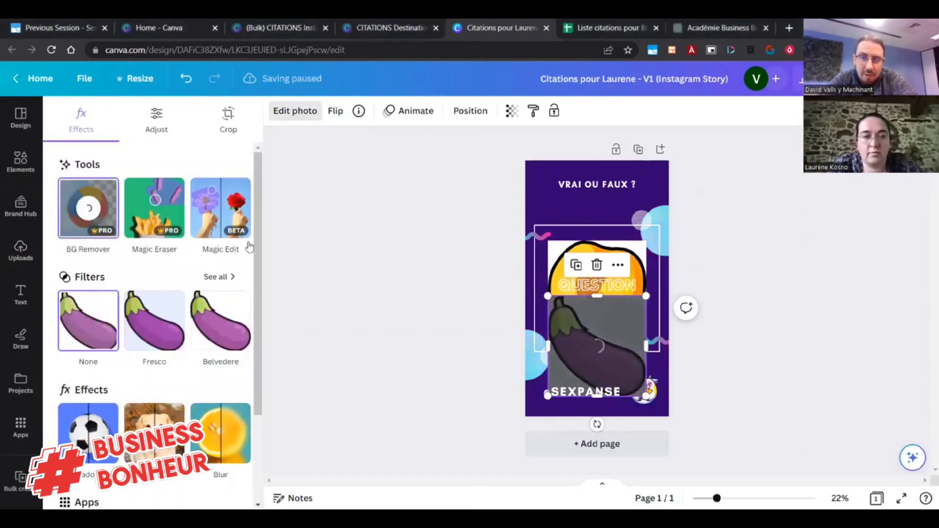
{"action": "left_click", "coordinate": [637, 245]}
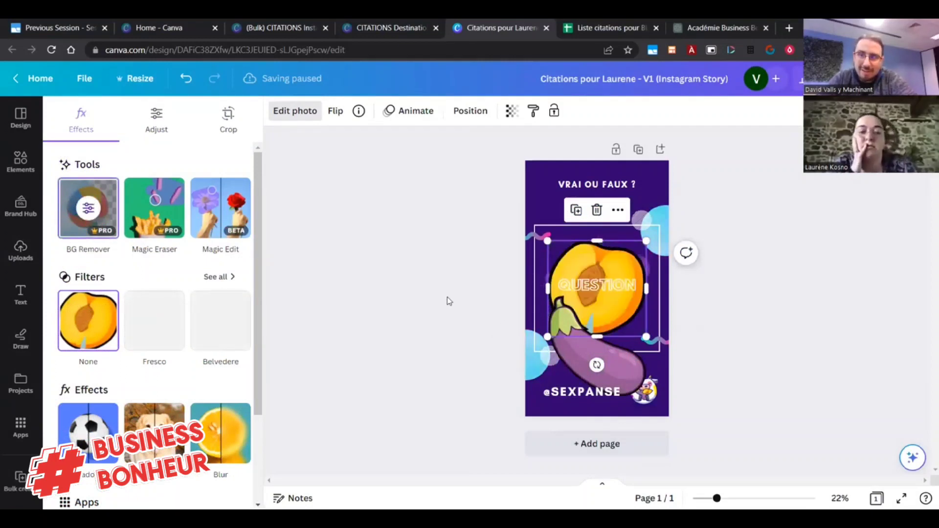
Shrink the eggplant and peach to small icons and place them to the left and right of the "VRAI OU FAUX ?" heading
{"action": "left_click_drag", "start_coordinate": [646, 241], "coordinate": [618, 249]}
{"action": "left_click", "coordinate": [627, 285]}
{"action": "left_click_drag", "start_coordinate": [563, 274], "coordinate": [553, 249]}
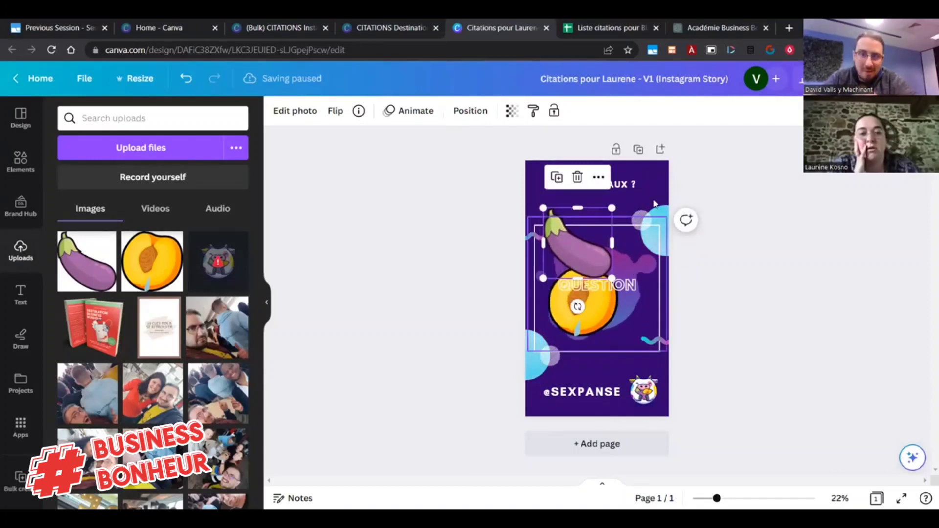
{"action": "left_click", "coordinate": [582, 303], "text": "shift"}
{"action": "left_click_drag", "start_coordinate": [618, 337], "coordinate": [550, 194]}
{"action": "left_click", "coordinate": [571, 242]}
{"action": "left_click_drag", "start_coordinate": [571, 242], "coordinate": [658, 177]}
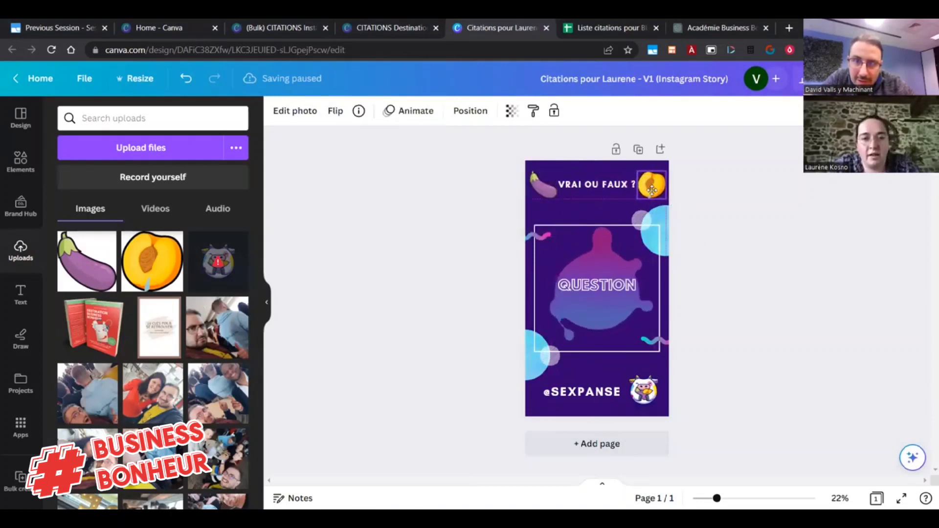
Shrink the eggplant and peach icons together slightly and move the peach back to the right of the "VRAI OU FAUX ?" heading
{"action": "left_click", "coordinate": [558, 186]}
{"action": "left_click", "coordinate": [551, 198]}
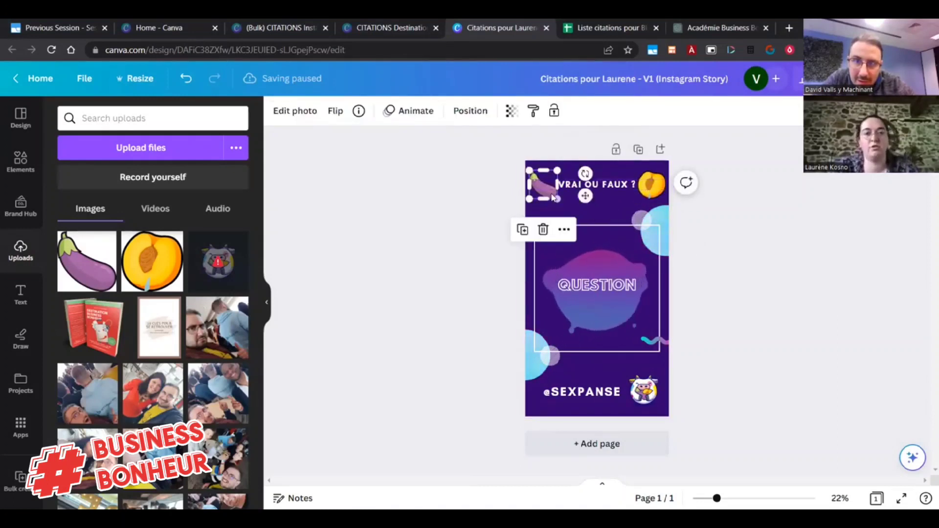
{"action": "left_click", "coordinate": [654, 196], "text": "shift"}
{"action": "left_click_drag", "start_coordinate": [654, 197], "coordinate": [647, 180]}
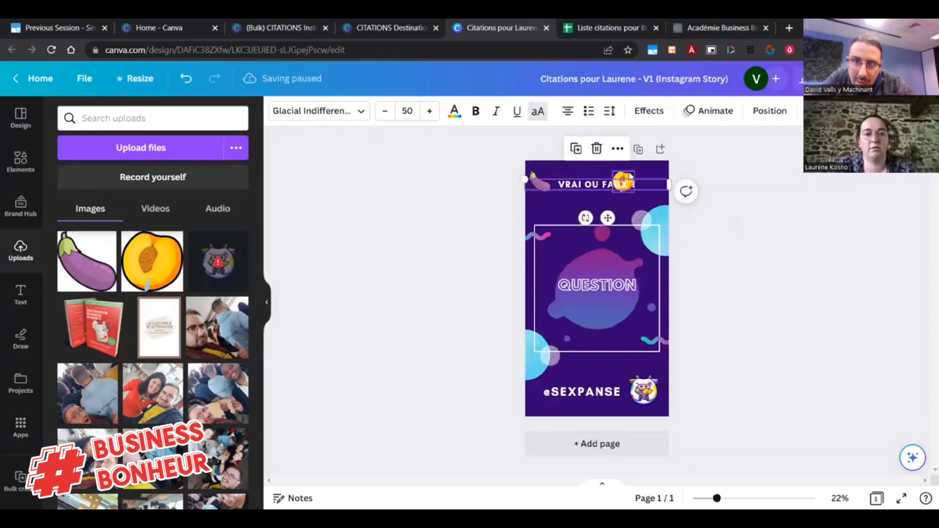
{"action": "left_click", "coordinate": [642, 176]}
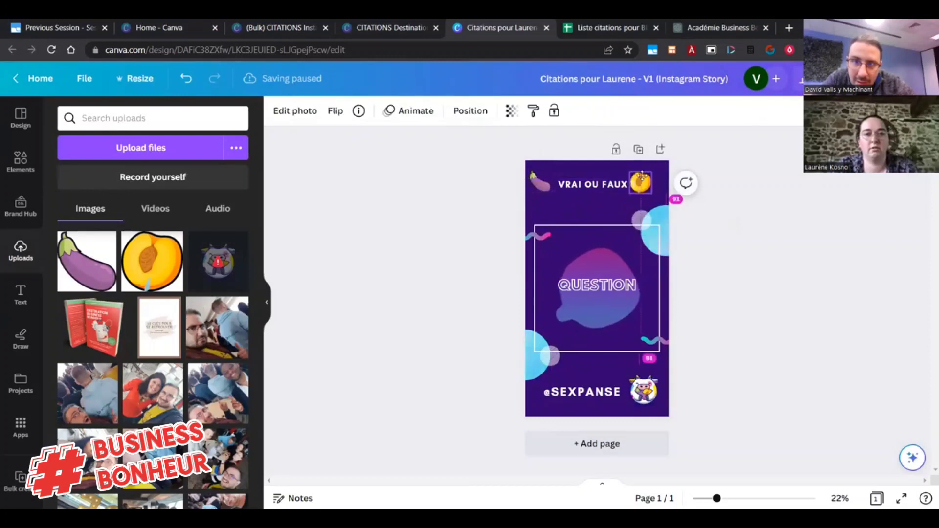
Nudge the eggplant icon into line with the "VRAI OU FAUX ?" heading, closer to its left side
{"action": "left_click", "coordinate": [546, 190]}
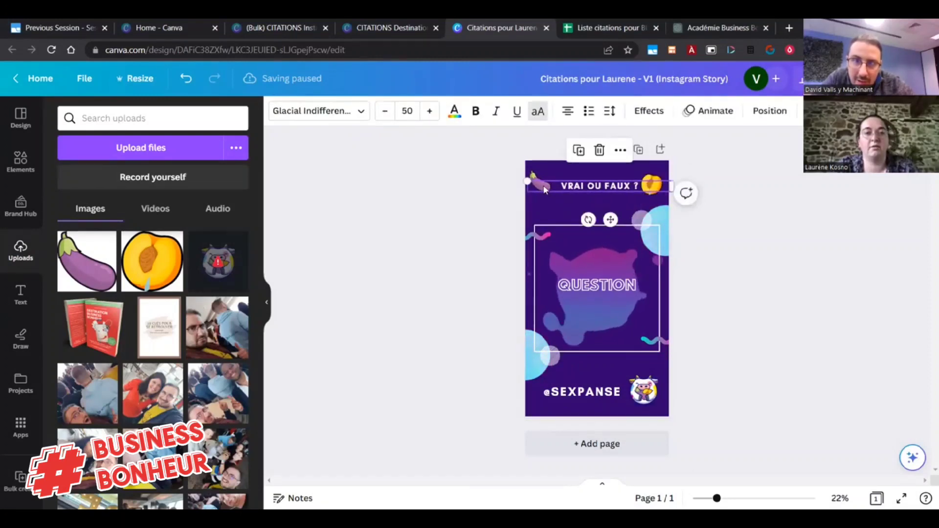
{"action": "left_click", "coordinate": [541, 184]}
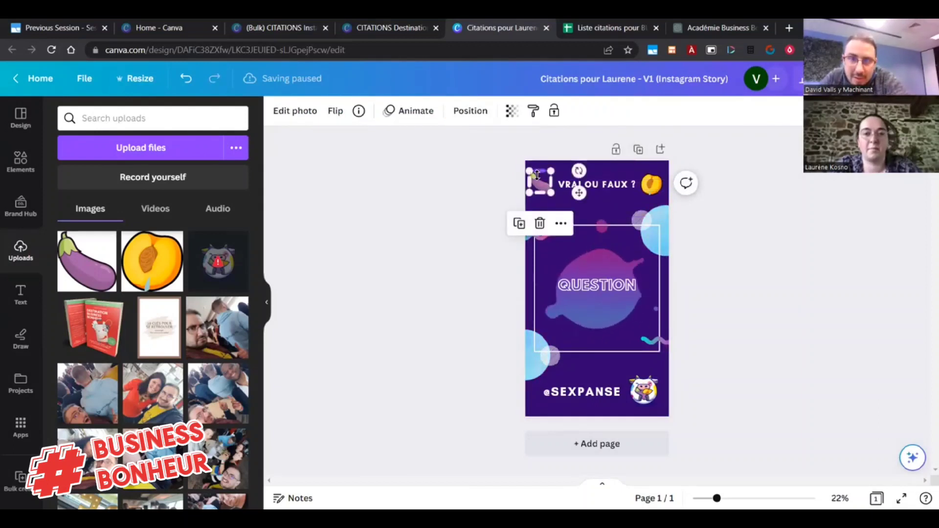
{"action": "double_click", "coordinate": [537, 175]}
{"action": "double_click", "coordinate": [537, 182]}
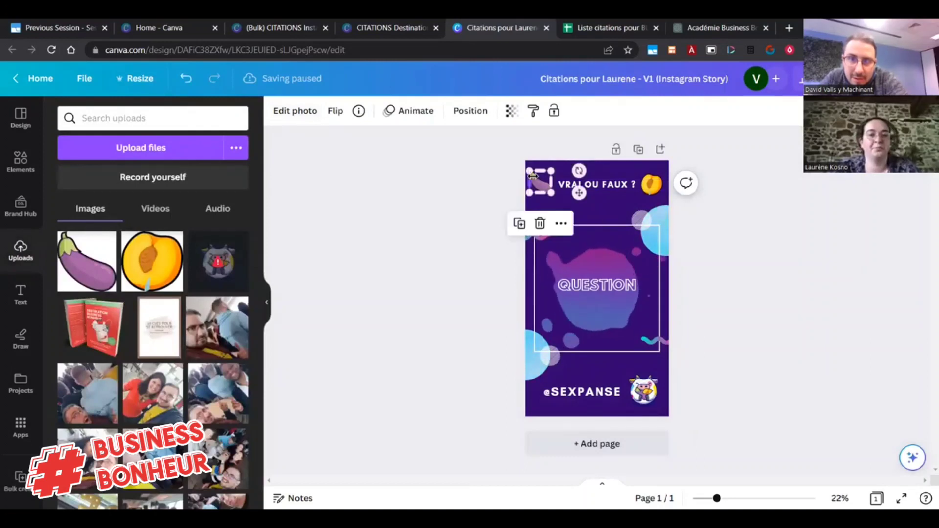
{"action": "scroll", "coordinate": [729, 346], "scroll_direction": "up", "scroll_amount": 3}
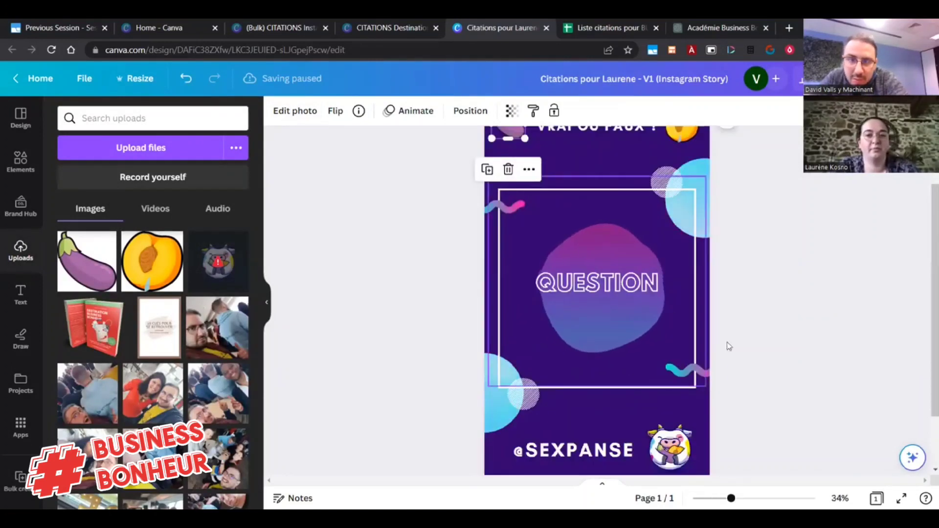
{"action": "scroll", "coordinate": [729, 347], "scroll_direction": "up", "scroll_amount": 3}
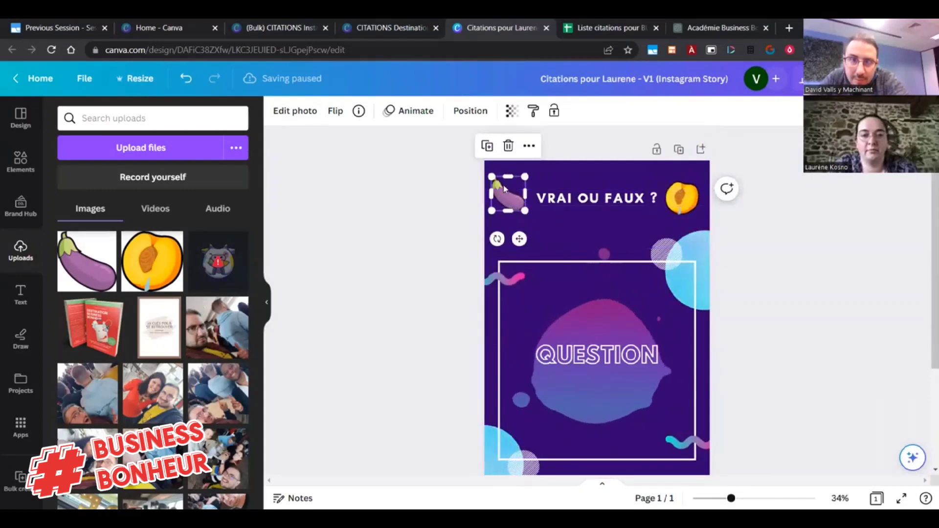
{"action": "left_click_drag", "start_coordinate": [504, 189], "coordinate": [505, 191]}
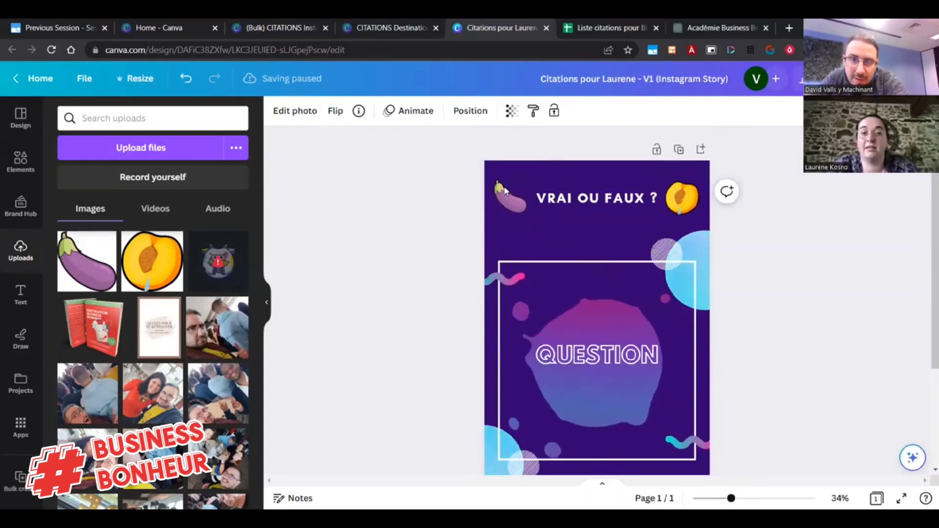
{"action": "left_click", "coordinate": [403, 266]}
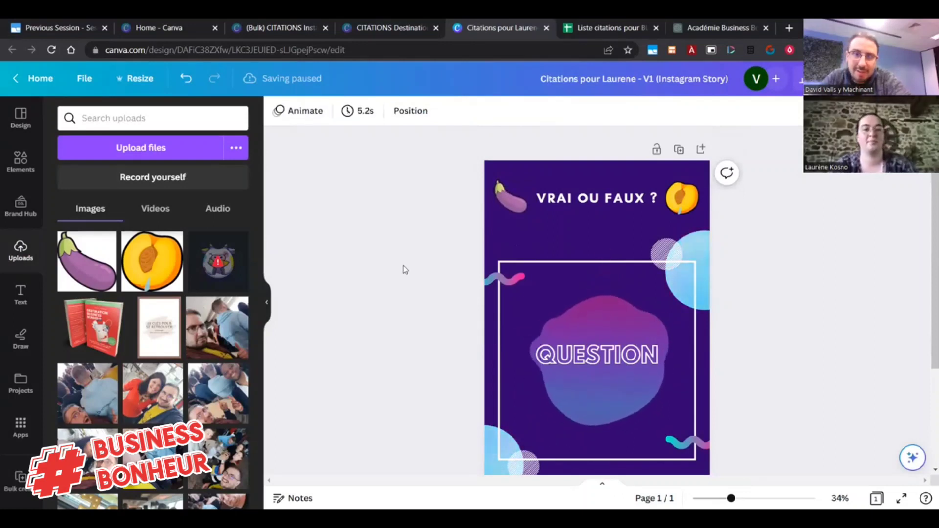
Review the story template's full layout, from the "VRAI OU FAUX ?" heading through the QUESTION placeholder to the footer
{"action": "scroll", "coordinate": [462, 304], "scroll_direction": "down", "scroll_amount": 3}
{"action": "scroll", "coordinate": [461, 303], "scroll_direction": "up", "scroll_amount": 1}
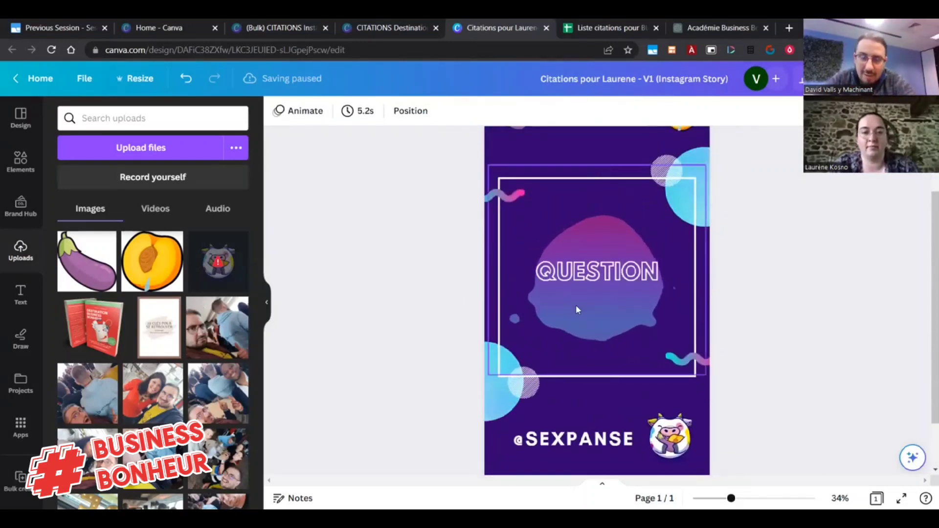
{"action": "scroll", "coordinate": [577, 310], "scroll_direction": "up", "scroll_amount": 2}
{"action": "left_click", "coordinate": [587, 334]}
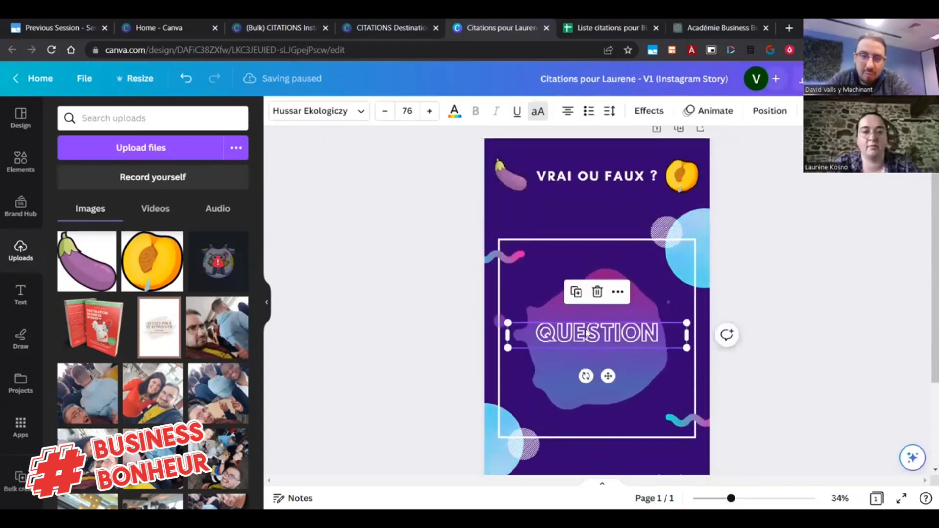
{"action": "left_click", "coordinate": [418, 339]}
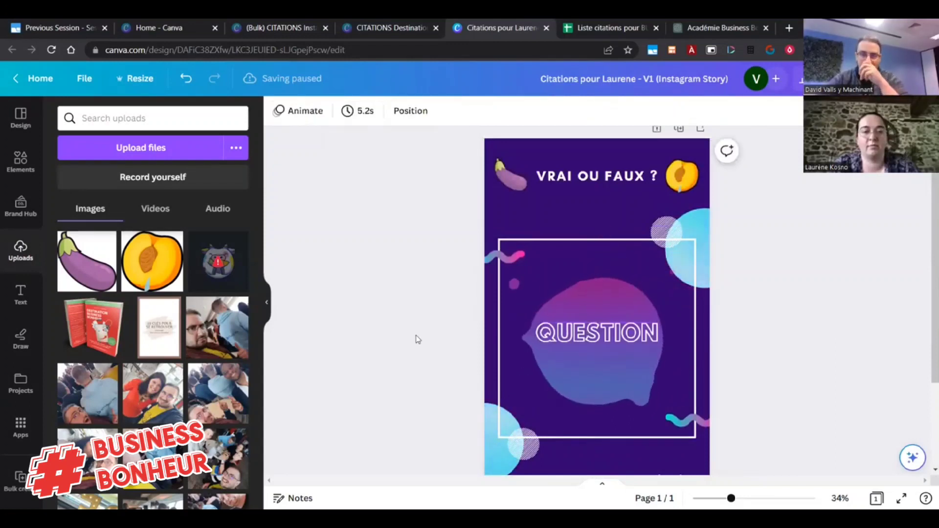
{"action": "scroll", "coordinate": [418, 340], "scroll_direction": "down", "scroll_amount": 3}
{"action": "scroll", "coordinate": [556, 263], "scroll_direction": "down", "scroll_amount": 5}
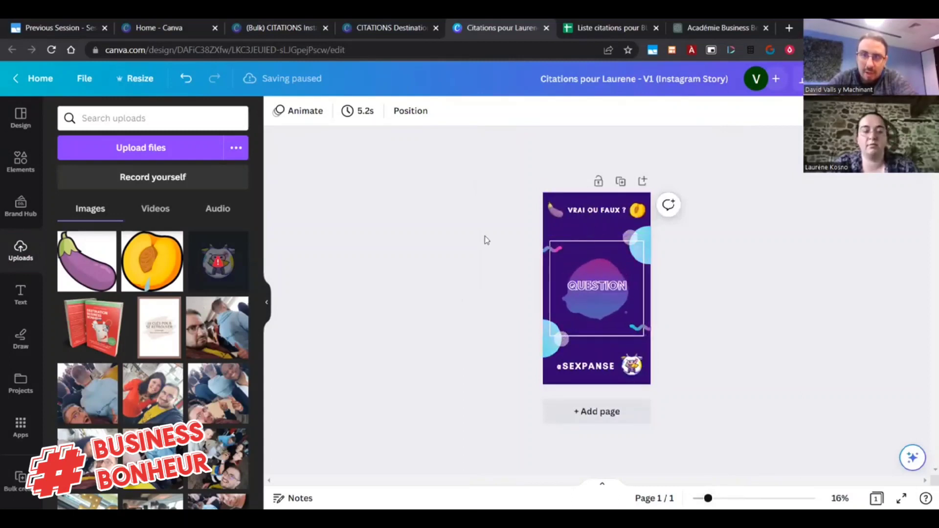
{"action": "left_click_drag", "start_coordinate": [476, 195], "coordinate": [363, 349]}
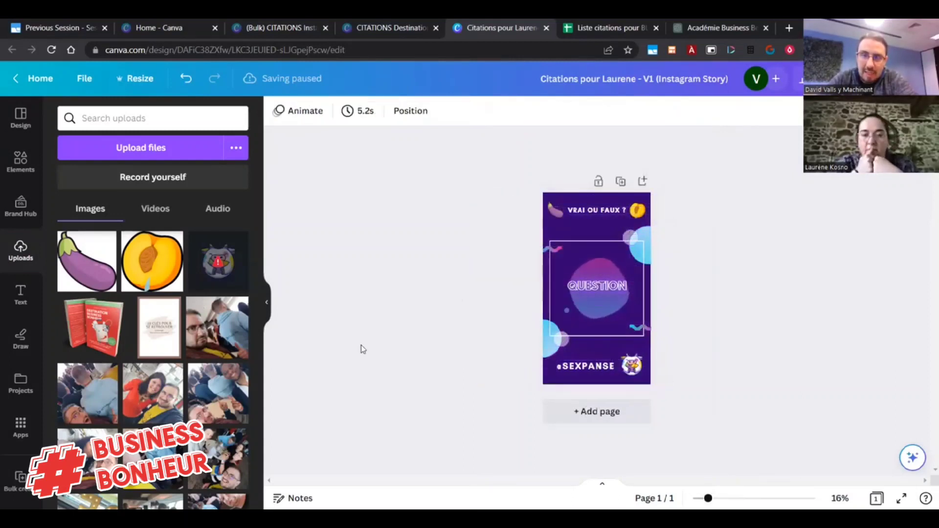
{"action": "left_click", "coordinate": [595, 293]}
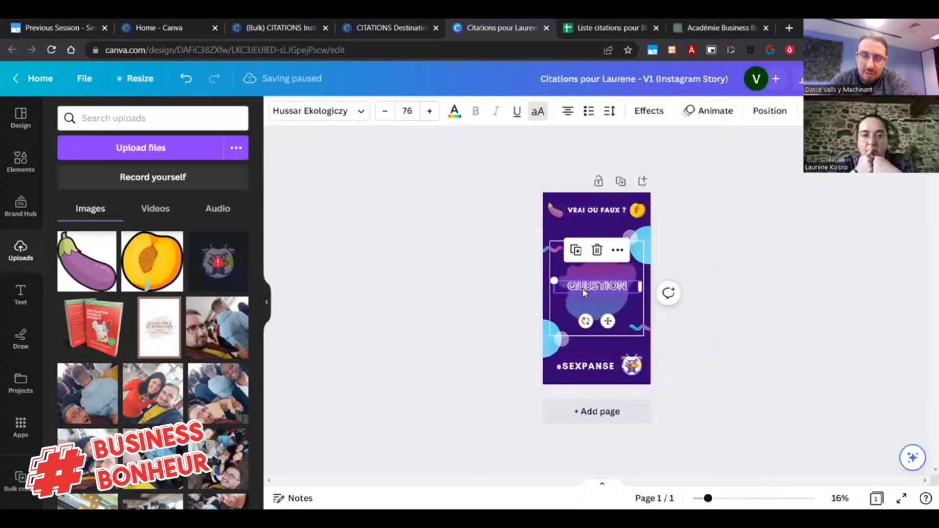
{"action": "left_click", "coordinate": [418, 301]}
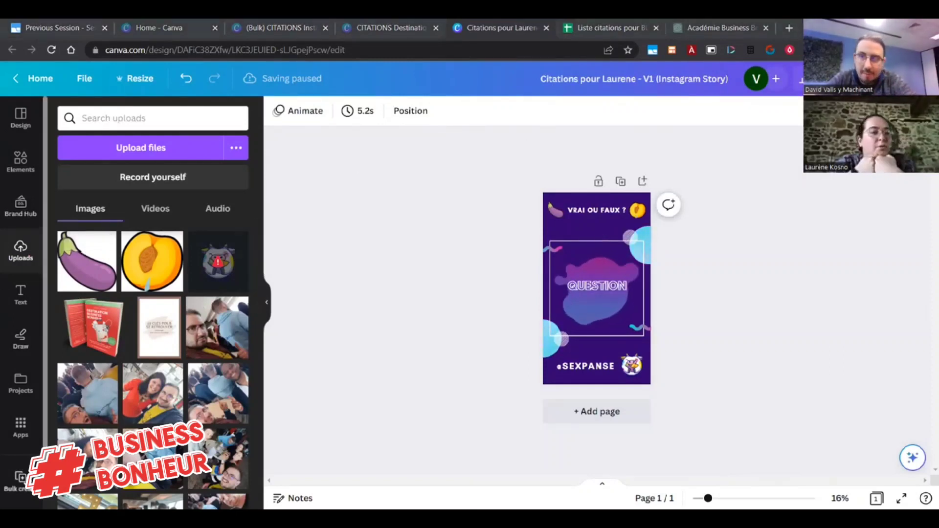
Start a Bulk Create with manually entered data and copy the statements in A1:A43 from the Google Sheets list
{"action": "left_click", "coordinate": [22, 480]}
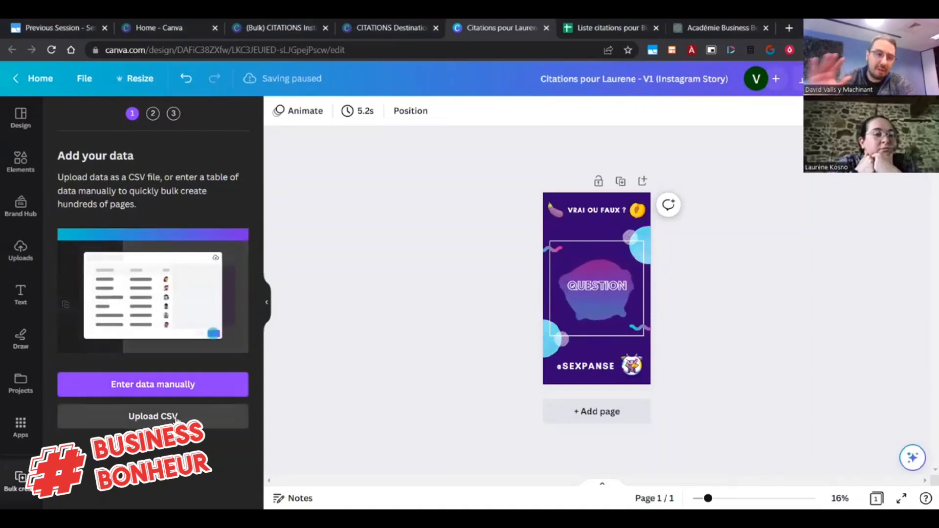
{"action": "left_click", "coordinate": [167, 387]}
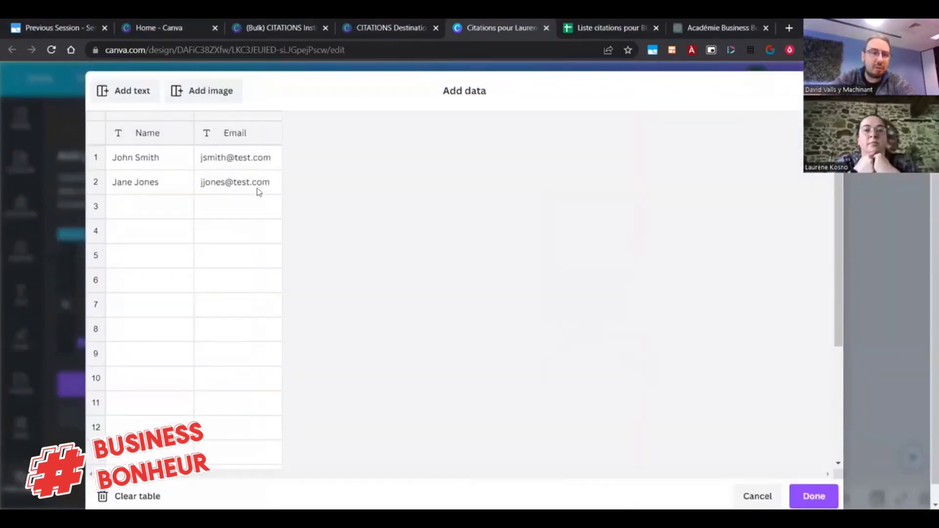
{"action": "key", "text": "ctrl+Tab"}
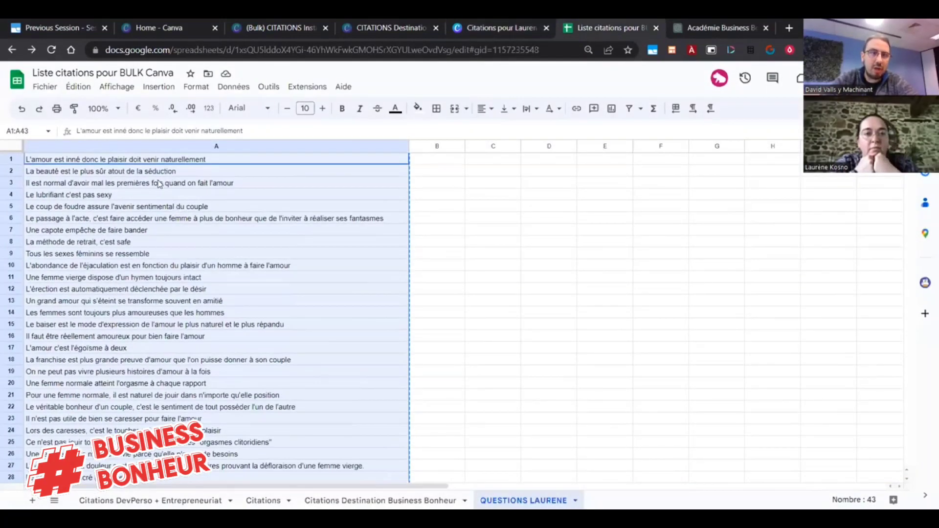
{"action": "right_click", "coordinate": [159, 184]}
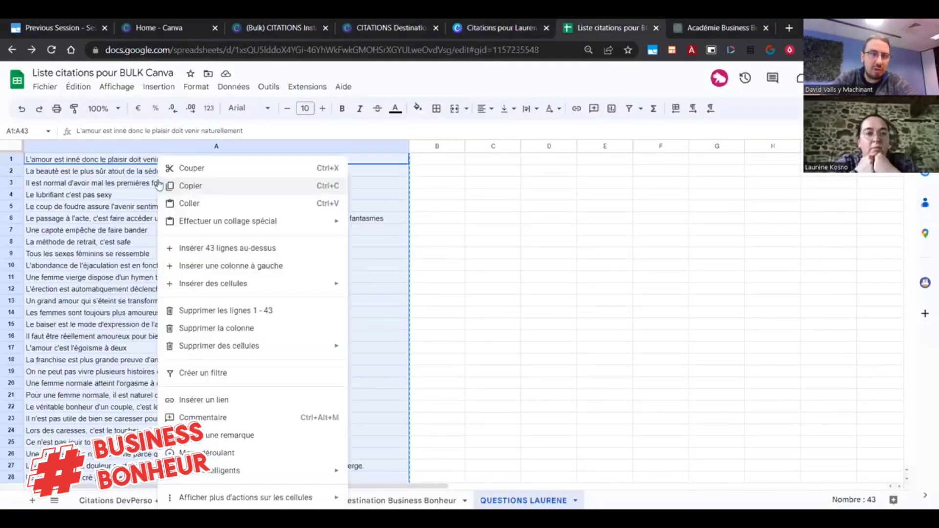
{"action": "left_click", "coordinate": [207, 193]}
{"action": "left_click", "coordinate": [486, 30]}
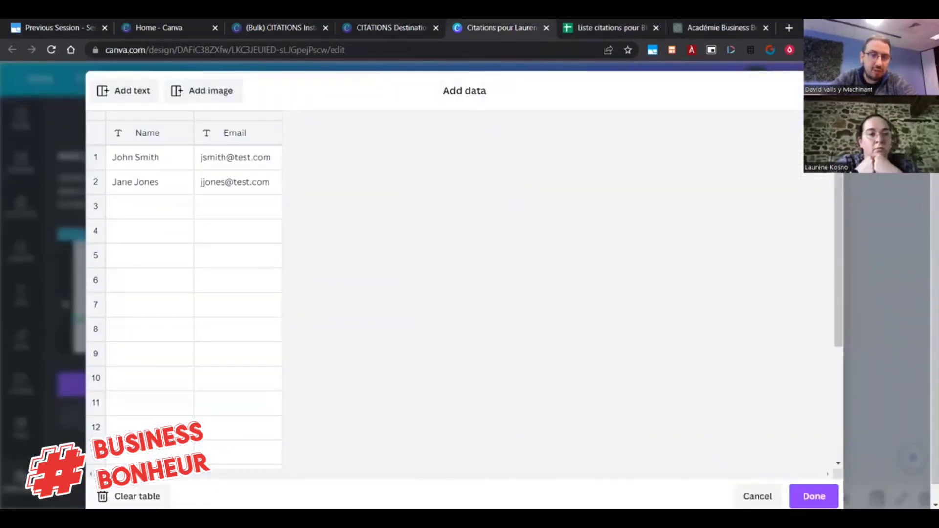
Replace the sample data in the bulk-create table with the copied statements and name the column "Questions"
{"action": "left_click", "coordinate": [132, 496]}
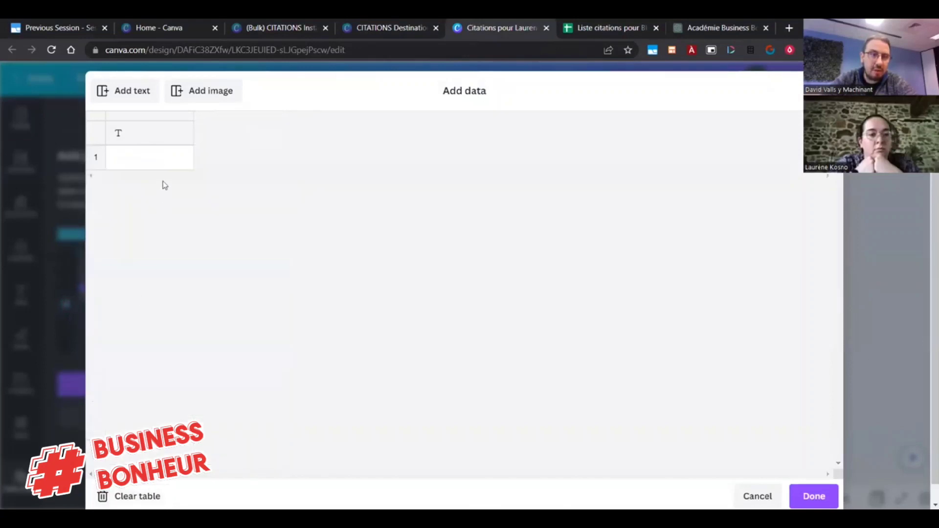
{"action": "right_click", "coordinate": [154, 154]}
{"action": "left_click", "coordinate": [193, 191]}
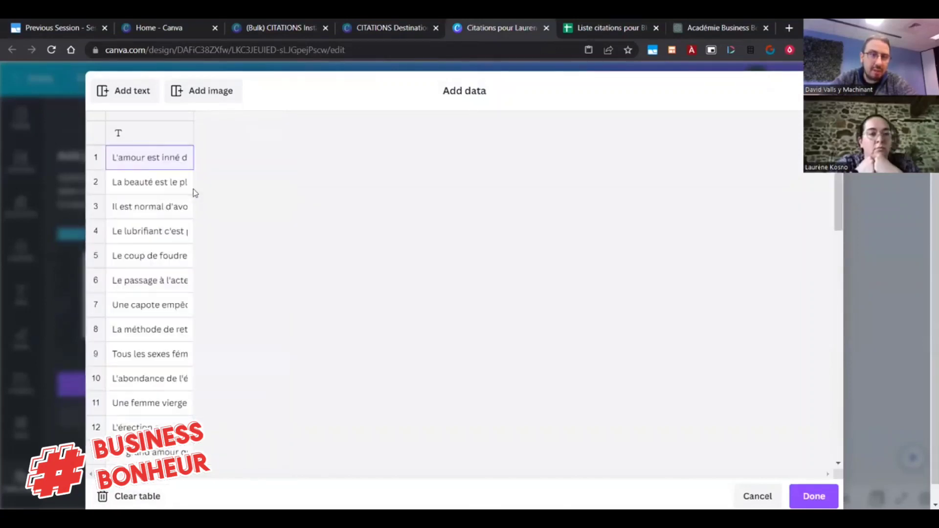
{"action": "scroll", "coordinate": [144, 227], "scroll_direction": "down", "scroll_amount": 15}
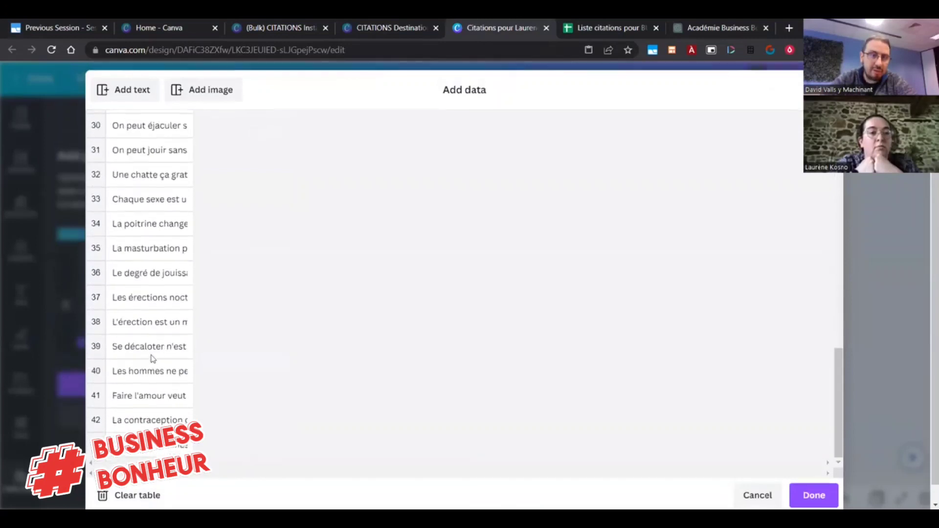
{"action": "scroll", "coordinate": [155, 115], "scroll_direction": "up", "scroll_amount": 15}
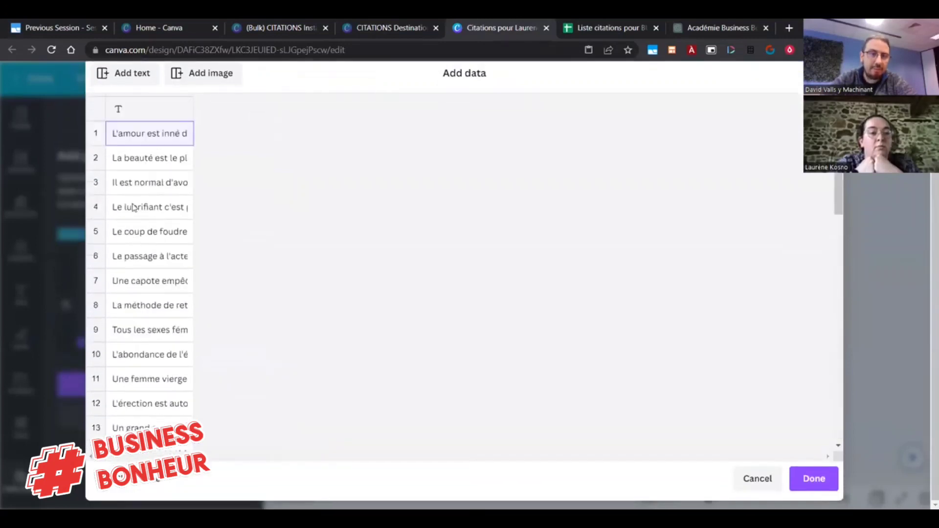
{"action": "left_click", "coordinate": [154, 115]}
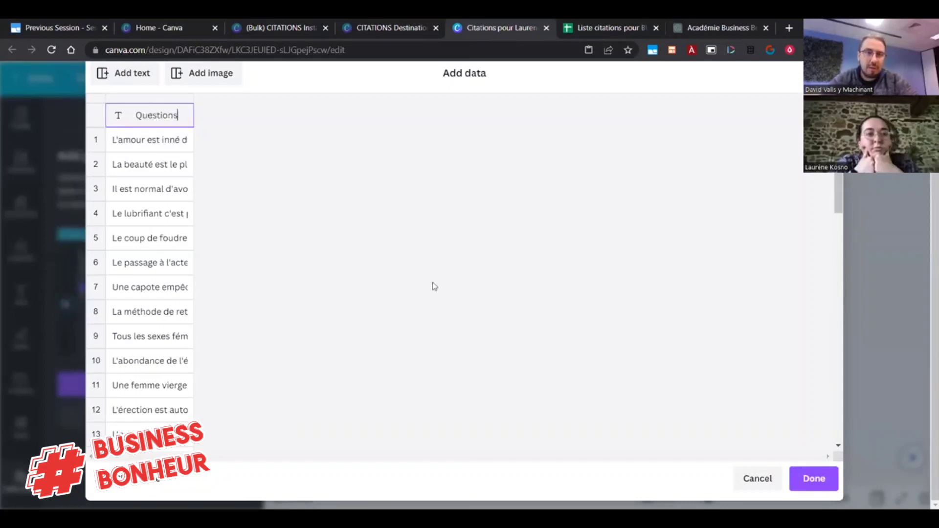
{"action": "left_click", "coordinate": [813, 479]}
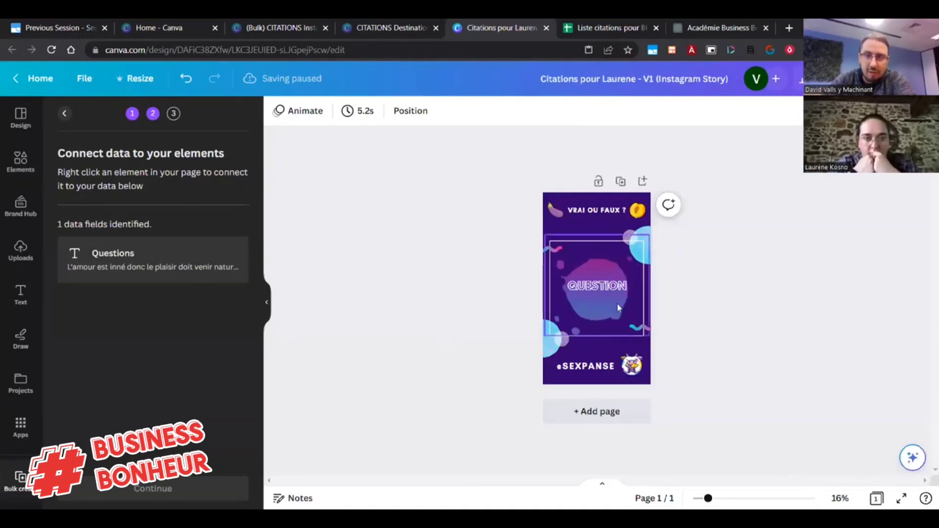
Connect the QUESTION placeholder text in the frame to the Questions data field
{"action": "left_click", "coordinate": [605, 284]}
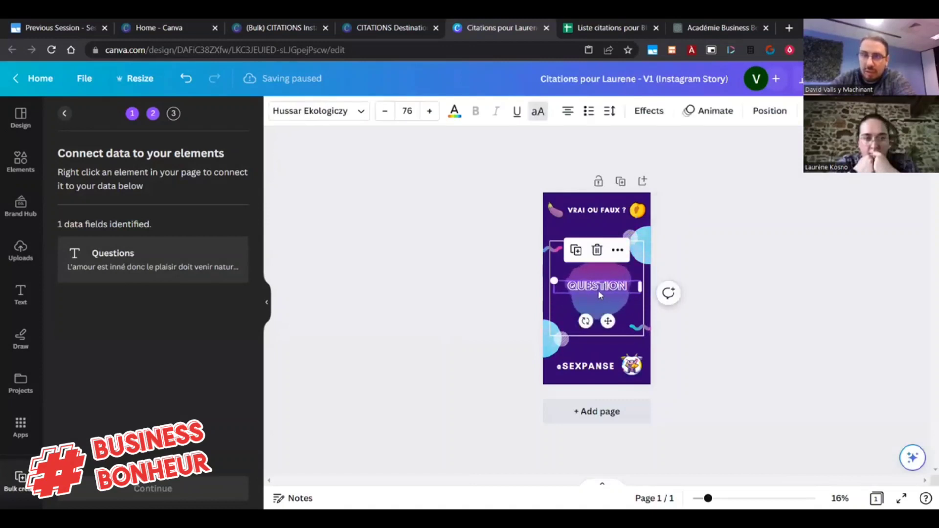
{"action": "left_click", "coordinate": [487, 300]}
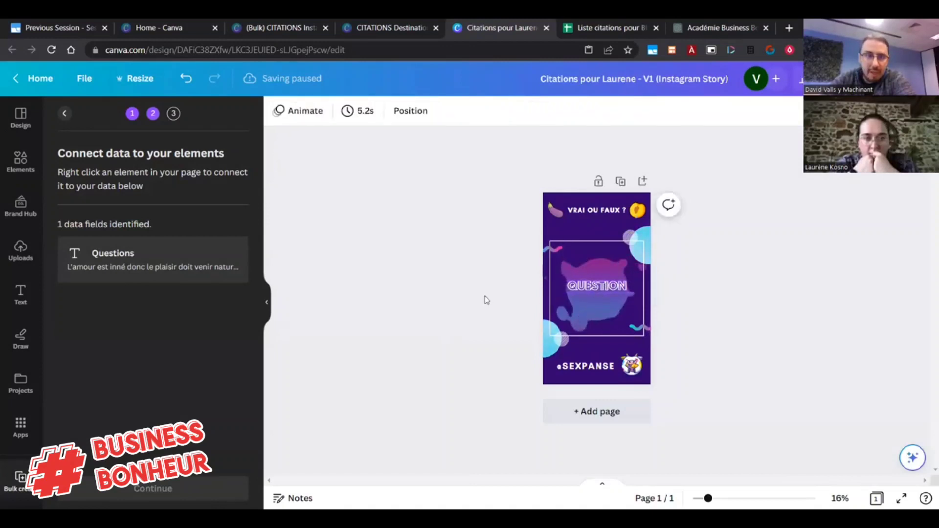
{"action": "left_click", "coordinate": [614, 290]}
{"action": "left_click", "coordinate": [716, 317]}
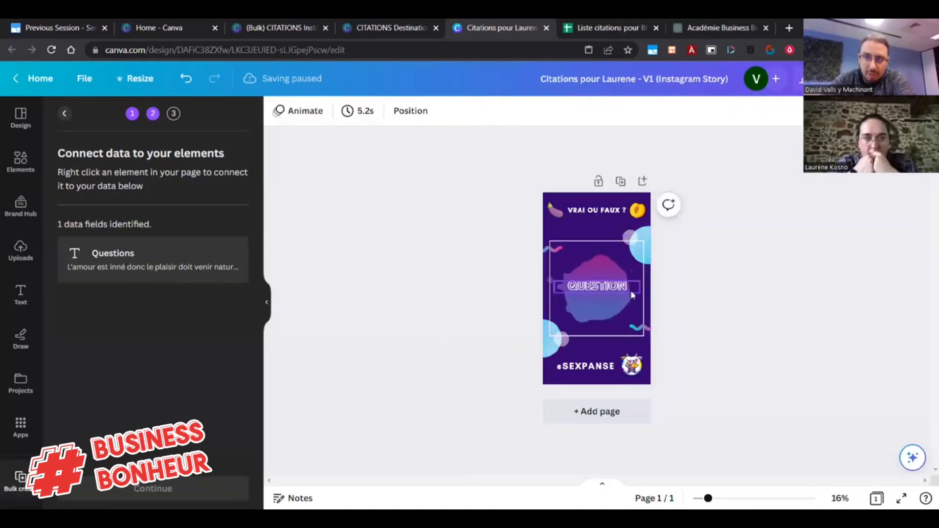
{"action": "left_click", "coordinate": [624, 289]}
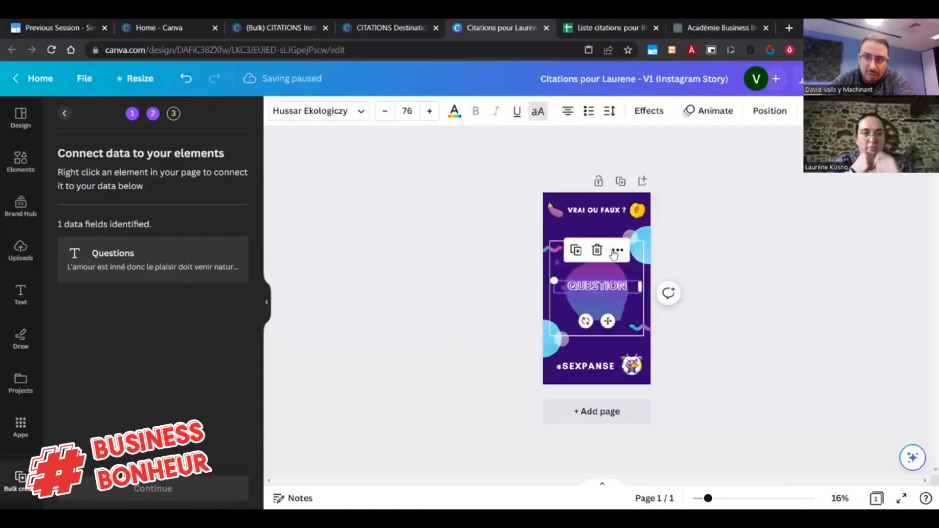
{"action": "right_click", "coordinate": [608, 286]}
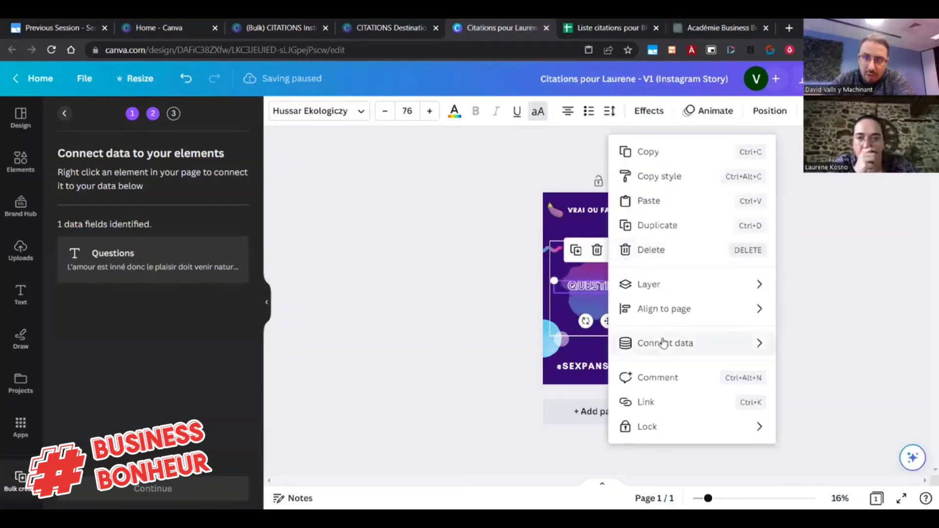
{"action": "mouse_move", "coordinate": [715, 343]}
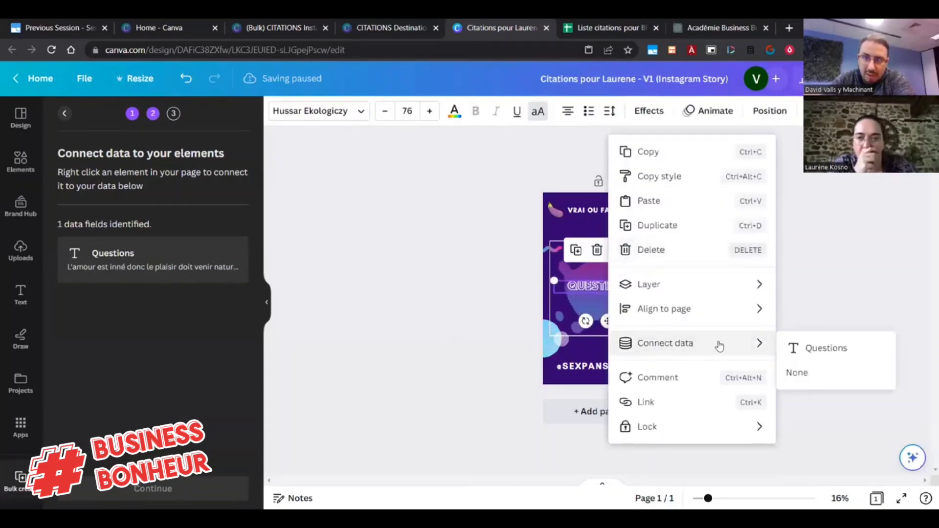
{"action": "left_click", "coordinate": [826, 348]}
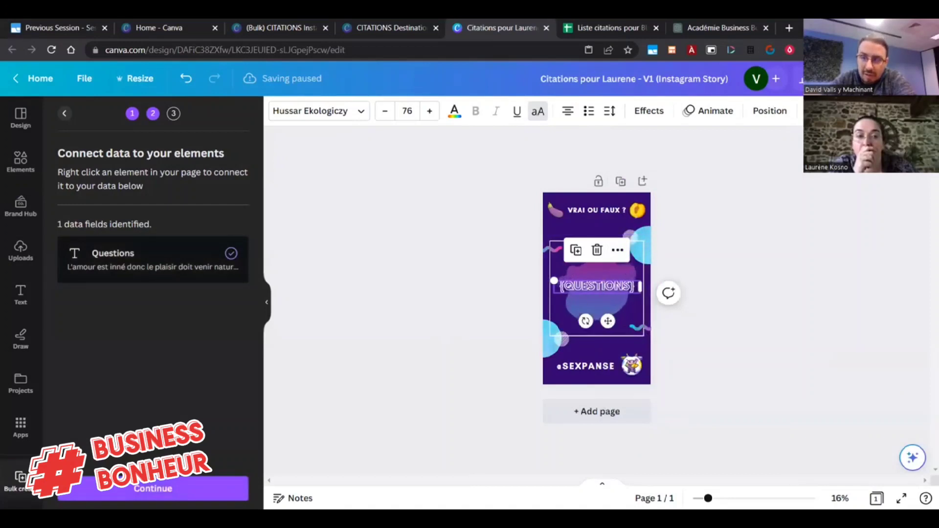
Reduce the connected {QUESTIONS} placeholder's font size to 48
{"action": "scroll", "coordinate": [597, 293], "scroll_direction": "up", "scroll_amount": 3}
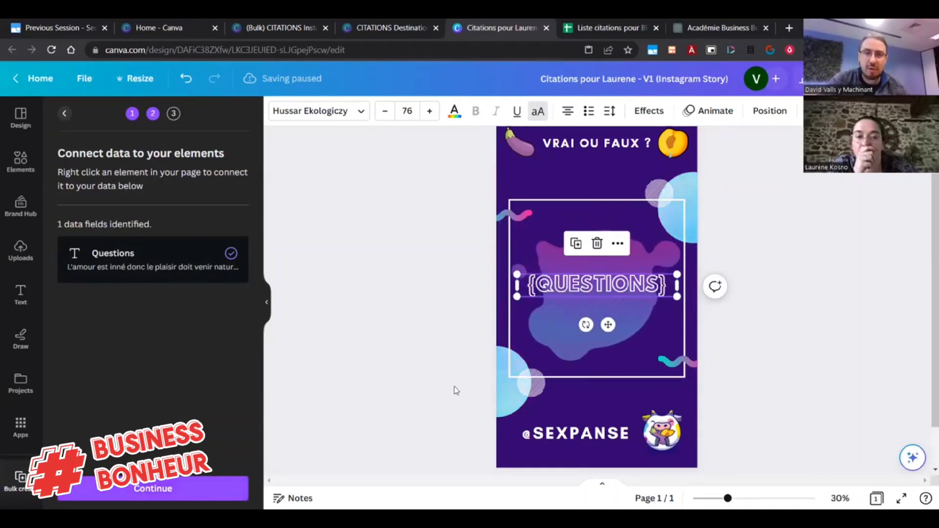
{"action": "left_click", "coordinate": [385, 111]}
{"action": "left_click", "coordinate": [385, 111]}
{"action": "left_click", "coordinate": [385, 112]}
{"action": "left_click", "coordinate": [385, 112]}
{"action": "left_click", "coordinate": [385, 113]}
{"action": "left_click", "coordinate": [385, 112]}
{"action": "left_click", "coordinate": [385, 112]}
{"action": "left_click", "coordinate": [385, 112]}
{"action": "left_click", "coordinate": [385, 112]}
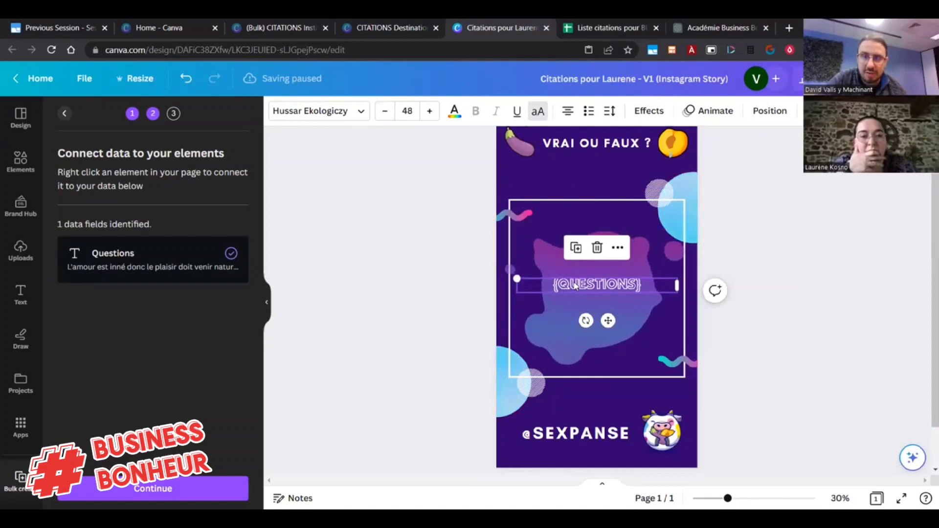
Move the {QUESTIONS} placeholder slightly higher inside the white frame, keeping it horizontally centred
{"action": "left_click", "coordinate": [600, 277]}
{"action": "left_click", "coordinate": [600, 285]}
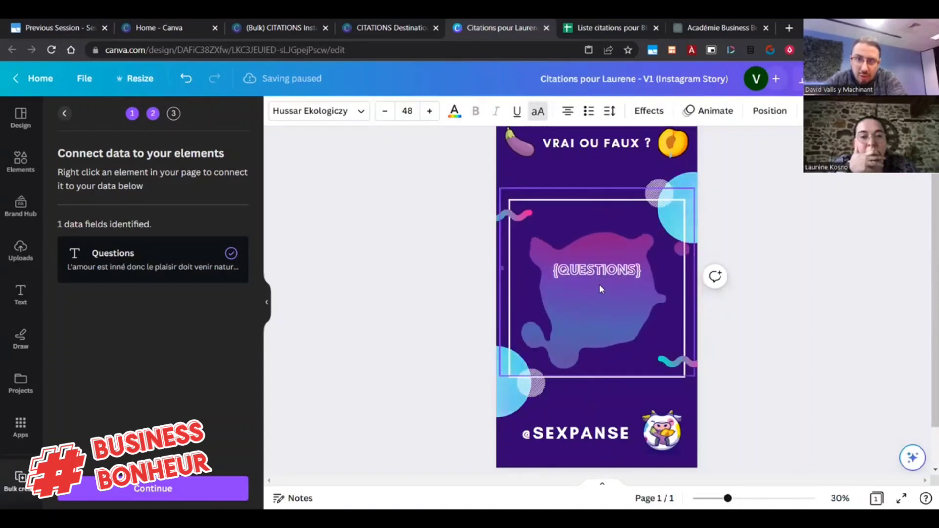
{"action": "left_click", "coordinate": [599, 284]}
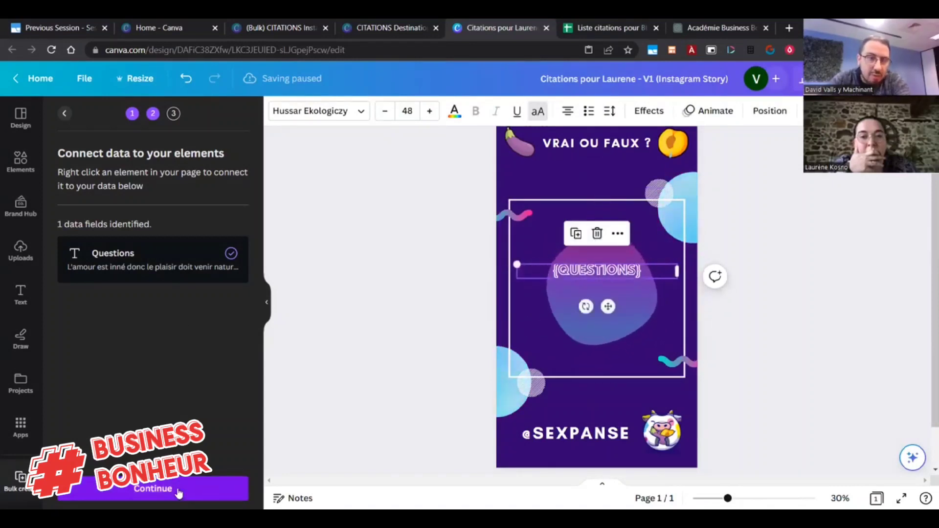
Generate story pages for all 43 listed statements and look through the first five pages
{"action": "left_click", "coordinate": [178, 490]}
{"action": "scroll", "coordinate": [107, 274], "scroll_direction": "down", "scroll_amount": 5}
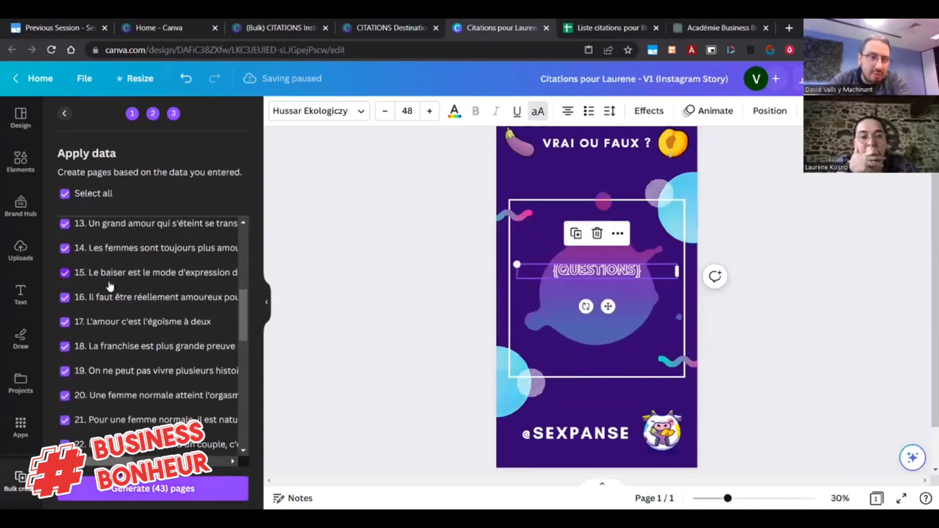
{"action": "scroll", "coordinate": [108, 293], "scroll_direction": "down", "scroll_amount": 10}
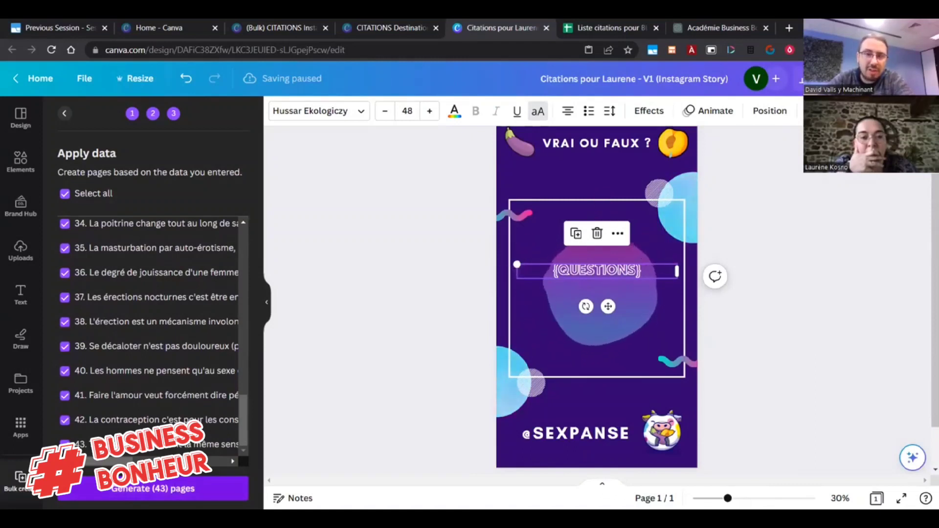
{"action": "left_click", "coordinate": [176, 489]}
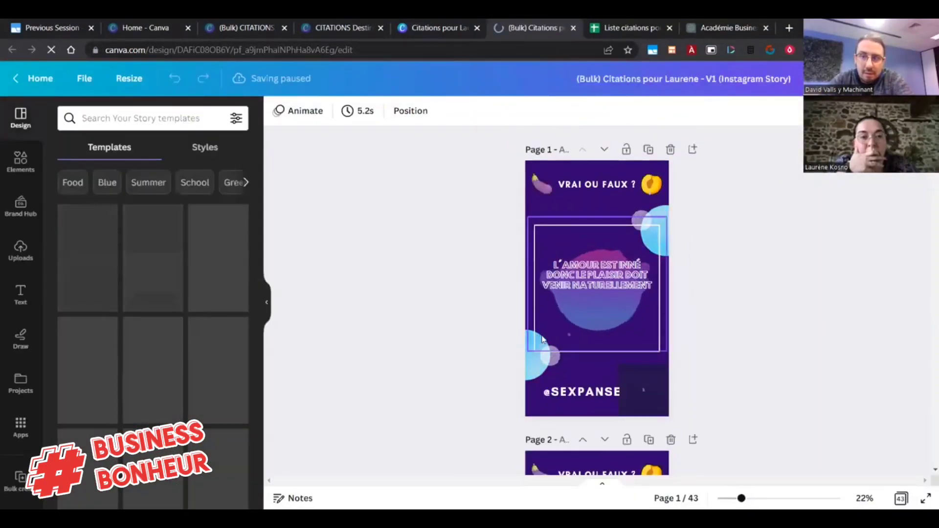
{"action": "scroll", "coordinate": [604, 309], "scroll_direction": "down", "scroll_amount": 5}
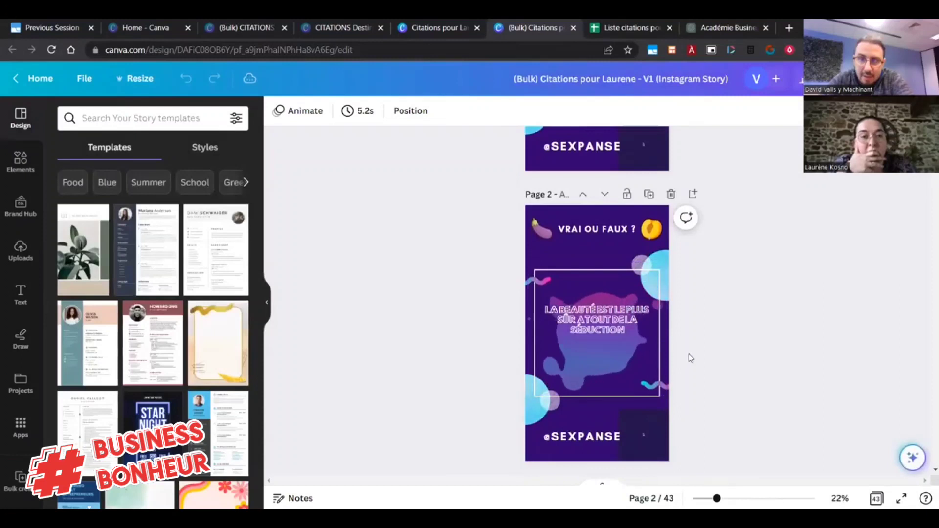
{"action": "scroll", "coordinate": [688, 353], "scroll_direction": "down", "scroll_amount": 5}
{"action": "scroll", "coordinate": [690, 357], "scroll_direction": "down", "scroll_amount": 7}
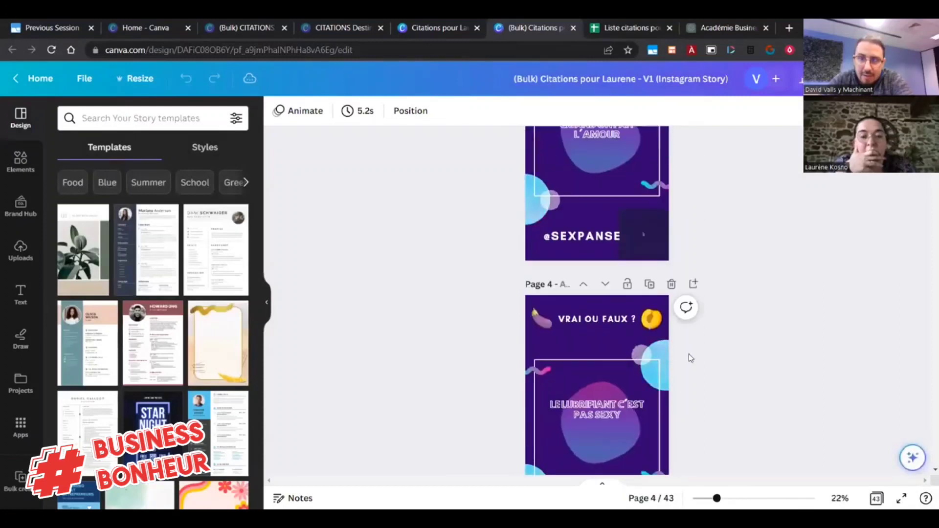
{"action": "scroll", "coordinate": [689, 354], "scroll_direction": "down", "scroll_amount": 2}
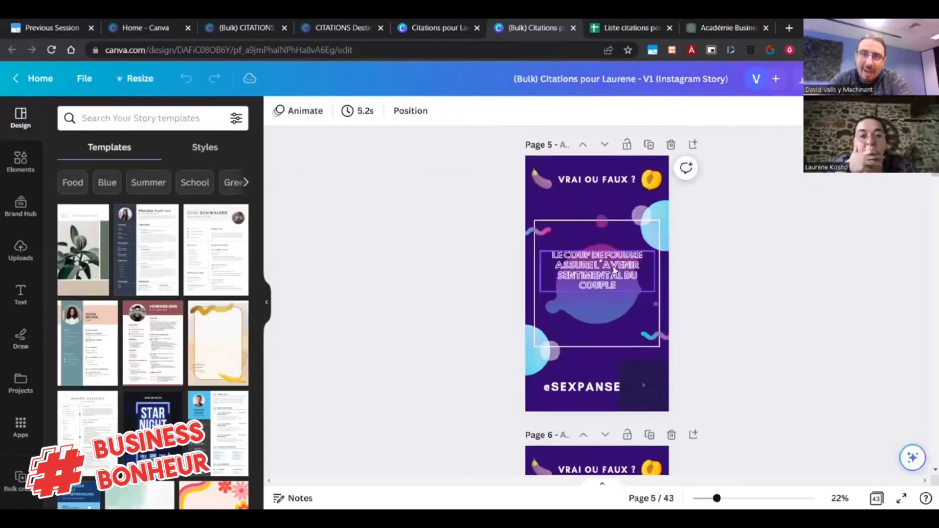
Move the statement text on page 5 slightly lower inside the white frame, keeping it horizontally centred
{"action": "left_click", "coordinate": [613, 269]}
{"action": "left_click_drag", "start_coordinate": [612, 274], "coordinate": [613, 277]}
{"action": "left_click", "coordinate": [739, 361]}
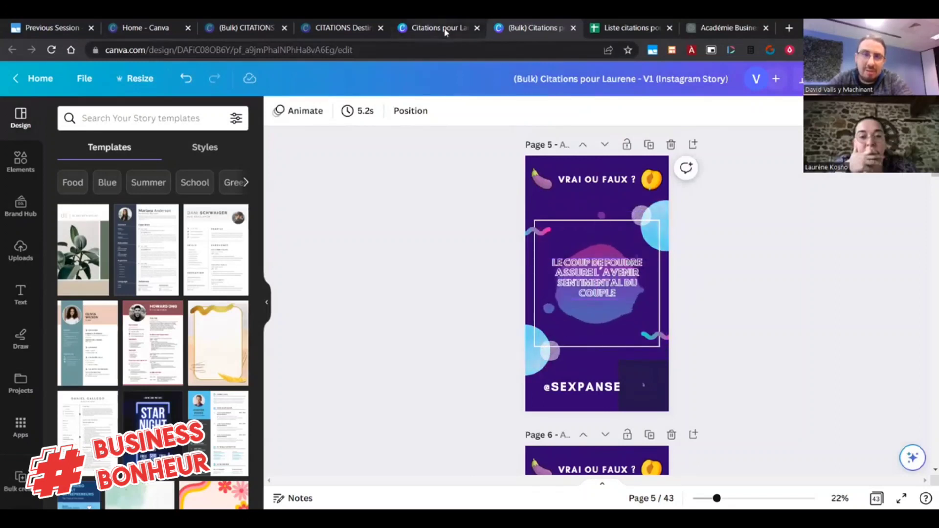
In the Google Sheets QUESTIONS LAURENE list, add " ?" to the end of the first statement in A1
{"action": "left_click", "coordinate": [628, 28]}
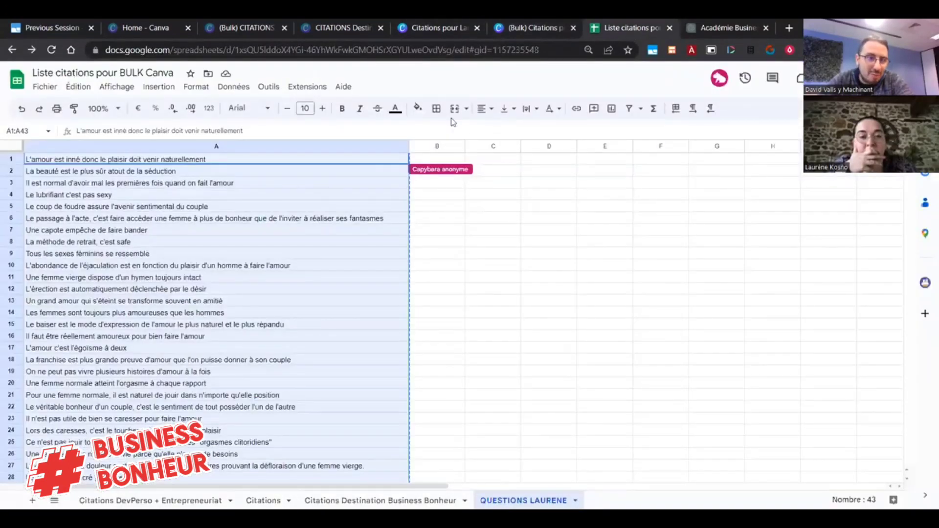
{"action": "left_click", "coordinate": [155, 253]}
{"action": "left_click", "coordinate": [225, 164]}
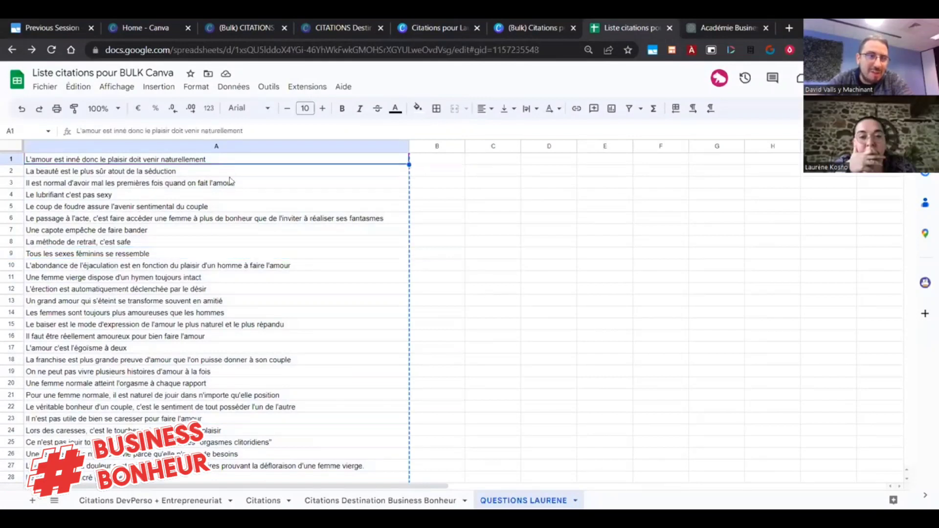
{"action": "scroll", "coordinate": [231, 182], "scroll_direction": "down", "scroll_amount": 10}
{"action": "scroll", "coordinate": [237, 318], "scroll_direction": "up", "scroll_amount": 7}
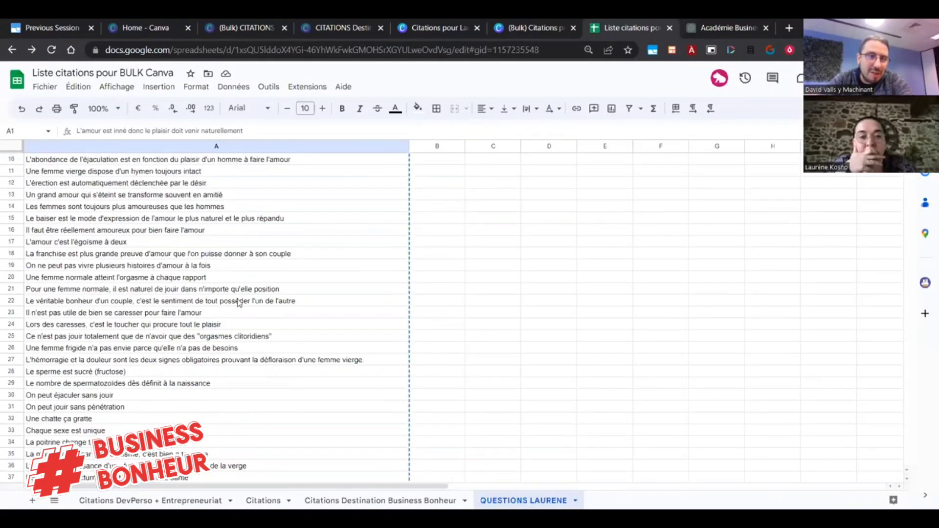
{"action": "scroll", "coordinate": [238, 303], "scroll_direction": "up", "scroll_amount": 3}
{"action": "double_click", "coordinate": [230, 159]}
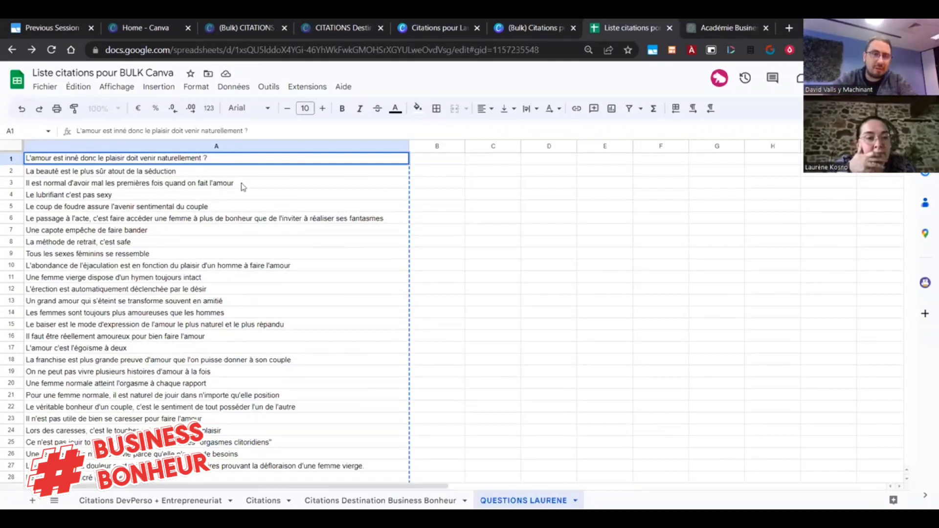
{"action": "left_click", "coordinate": [234, 173]}
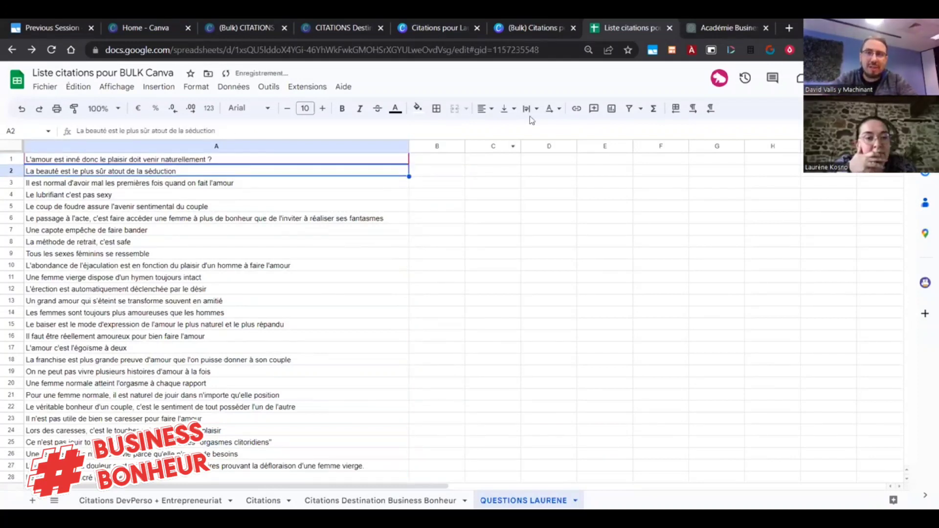
Back in Canva, try adding " ?" to the end of page 5's statement, and undo it after viewing it enlarged
{"action": "key", "text": "ctrl+shift+Tab"}
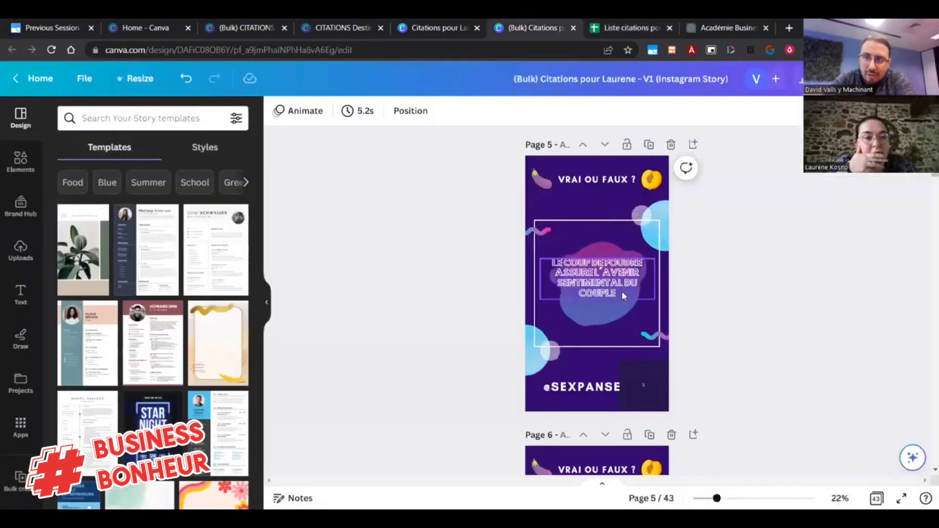
{"action": "left_click", "coordinate": [621, 291]}
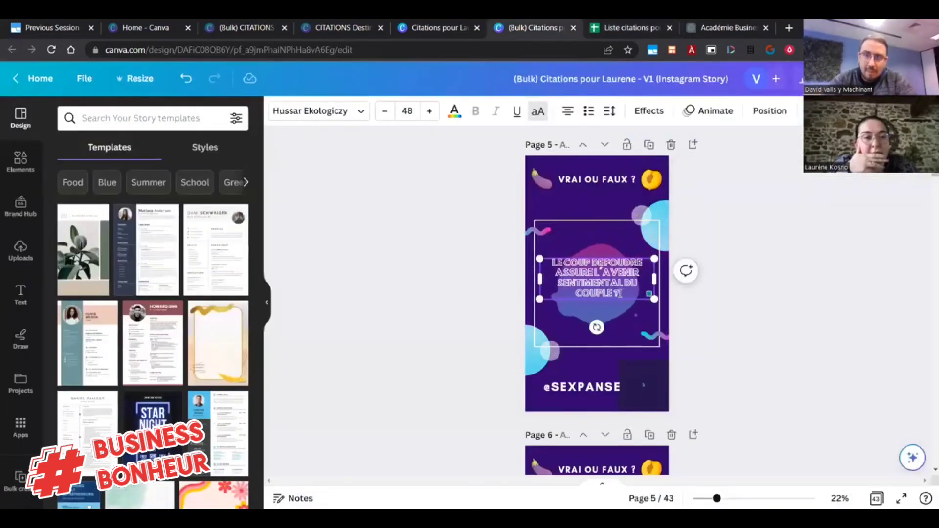
{"action": "left_click", "coordinate": [803, 352]}
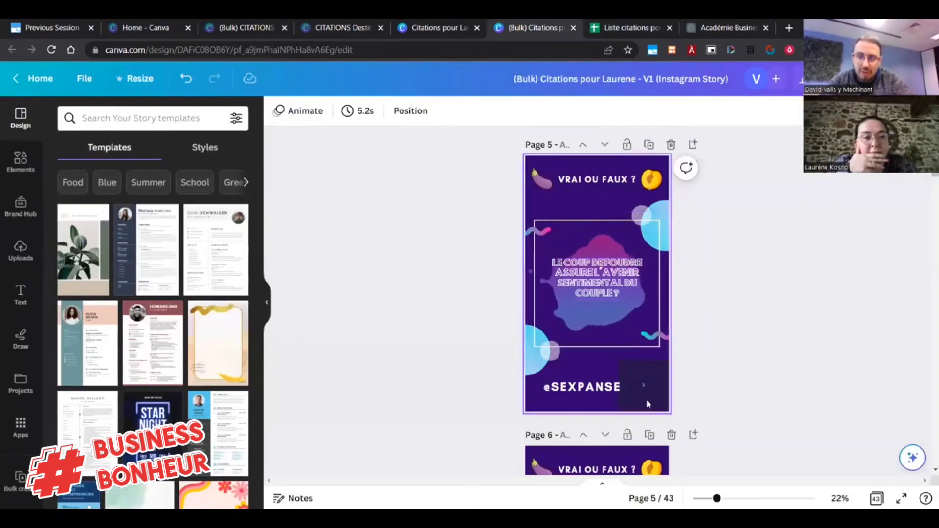
{"action": "scroll", "coordinate": [661, 332], "scroll_direction": "up", "scroll_amount": 3}
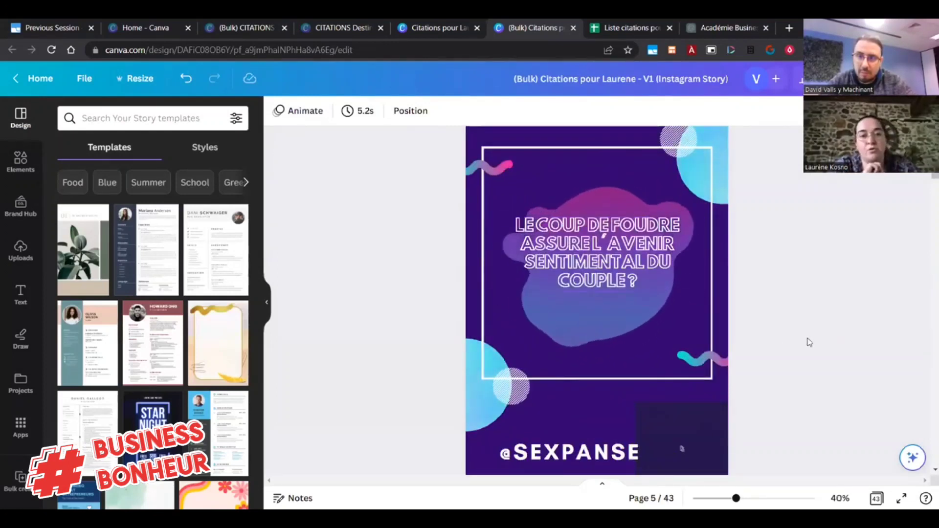
{"action": "key", "text": "ctrl+z"}
Look through generated pages 4 to 8 to check how short and long statements sit inside the frame
{"action": "scroll", "coordinate": [800, 361], "scroll_direction": "down", "scroll_amount": 5}
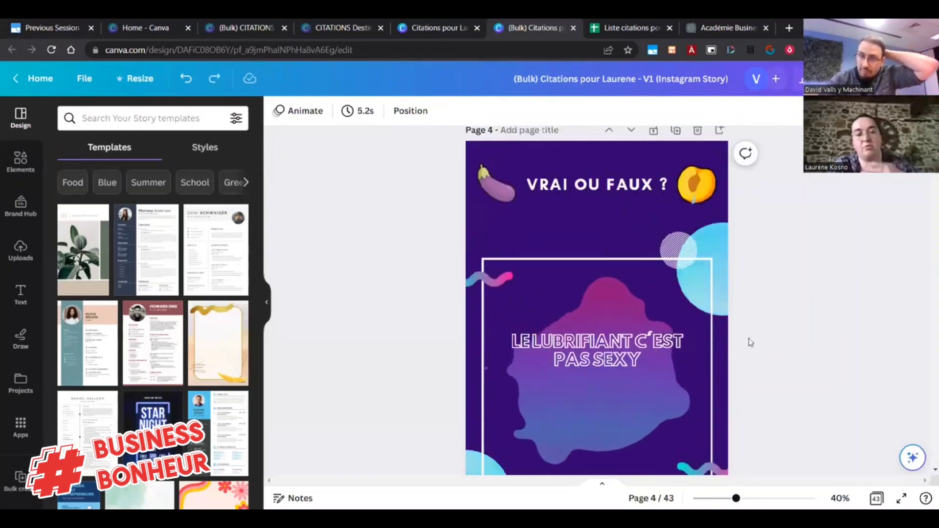
{"action": "scroll", "coordinate": [472, 266], "scroll_direction": "down", "scroll_amount": 5}
{"action": "scroll", "coordinate": [592, 307], "scroll_direction": "down", "scroll_amount": 5}
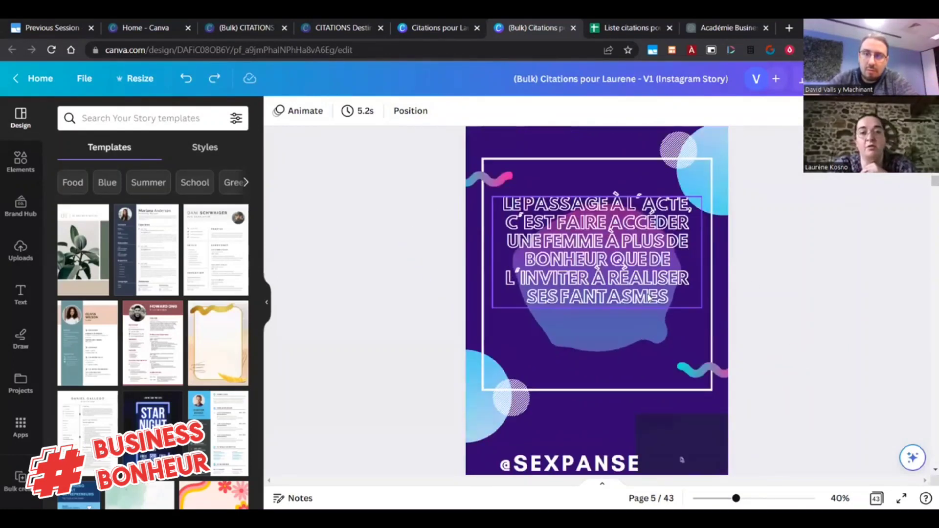
{"action": "scroll", "coordinate": [698, 316], "scroll_direction": "down", "scroll_amount": 8}
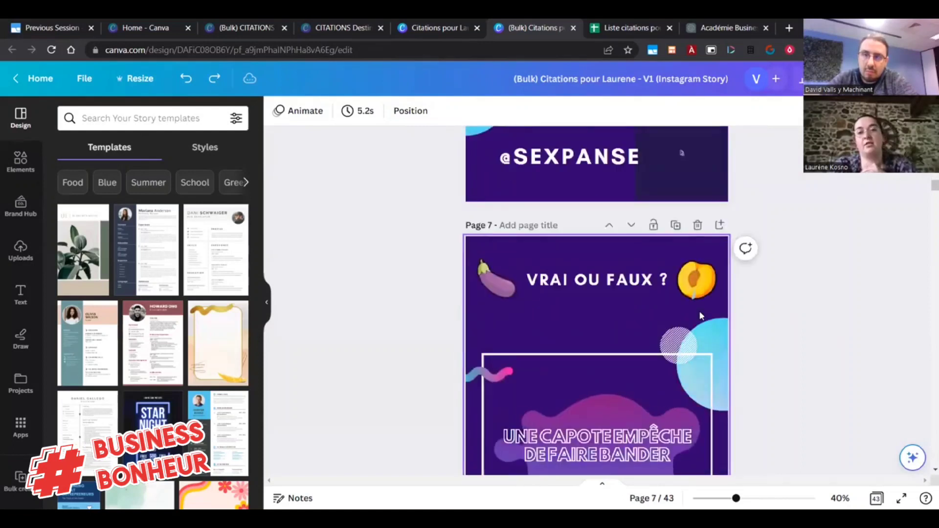
{"action": "scroll", "coordinate": [736, 314], "scroll_direction": "down", "scroll_amount": 3}
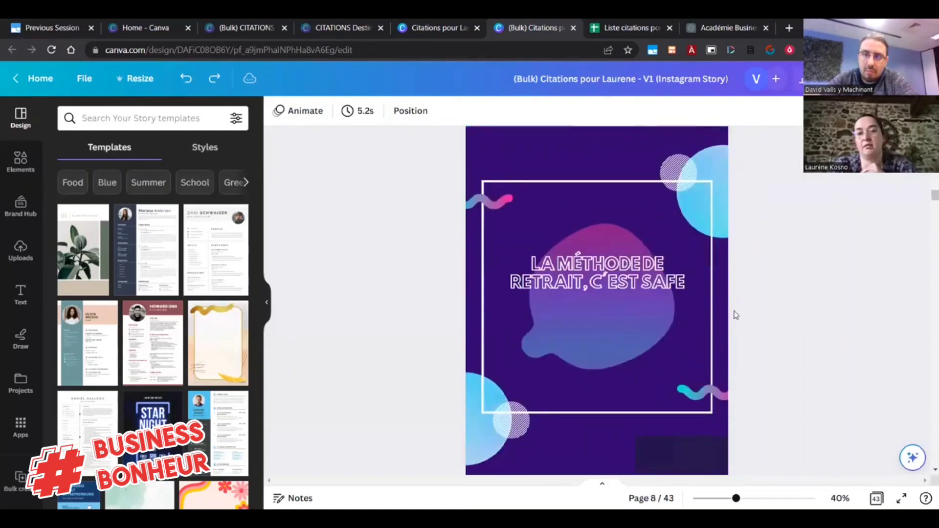
{"action": "scroll", "coordinate": [735, 315], "scroll_direction": "up", "scroll_amount": 10}
{"action": "scroll", "coordinate": [708, 254], "scroll_direction": "up", "scroll_amount": 6}
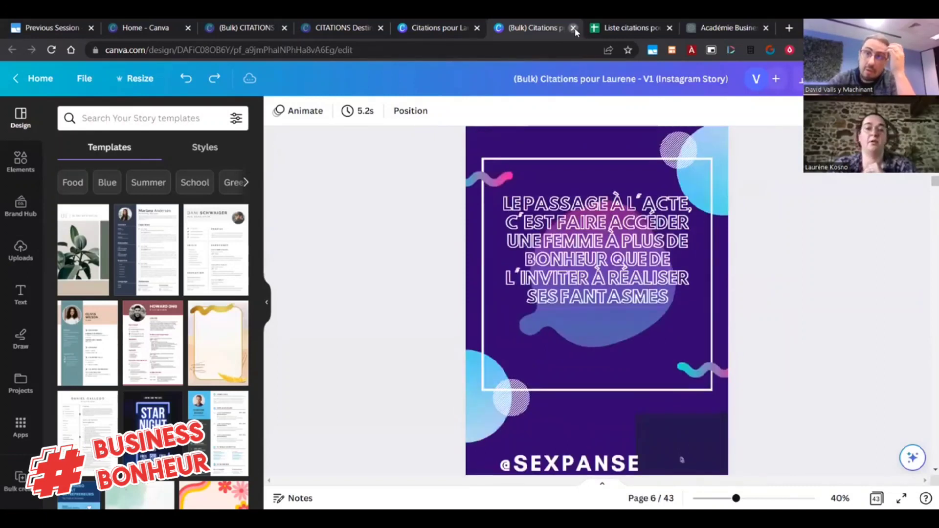
Close the generated bulk design and move the template's {QUESTIONS} placeholder slightly lower inside the white frame
{"action": "left_click", "coordinate": [575, 30]}
{"action": "left_click", "coordinate": [485, 31]}
{"action": "left_click", "coordinate": [590, 273]}
{"action": "left_click_drag", "start_coordinate": [591, 272], "coordinate": [588, 282]}
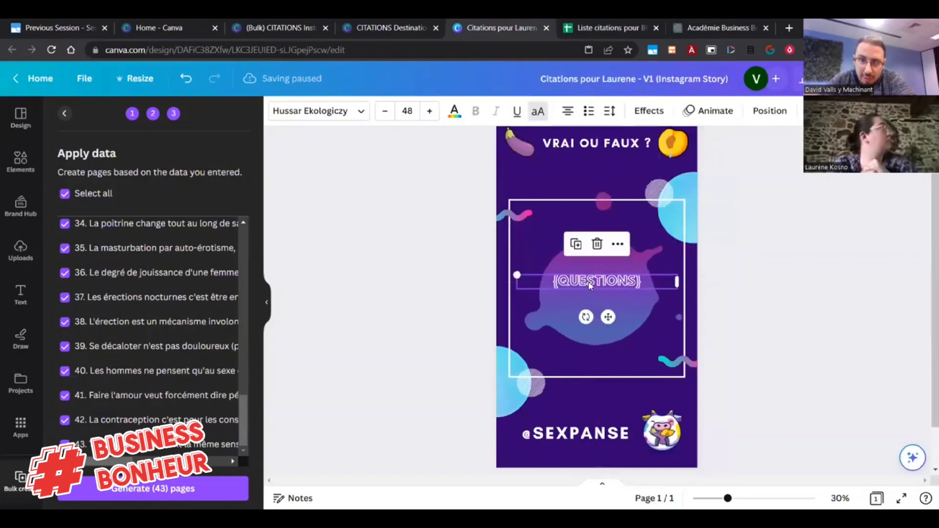
Generate the 43 story pages again and look through the first seven to check the text position
{"action": "left_click", "coordinate": [169, 489]}
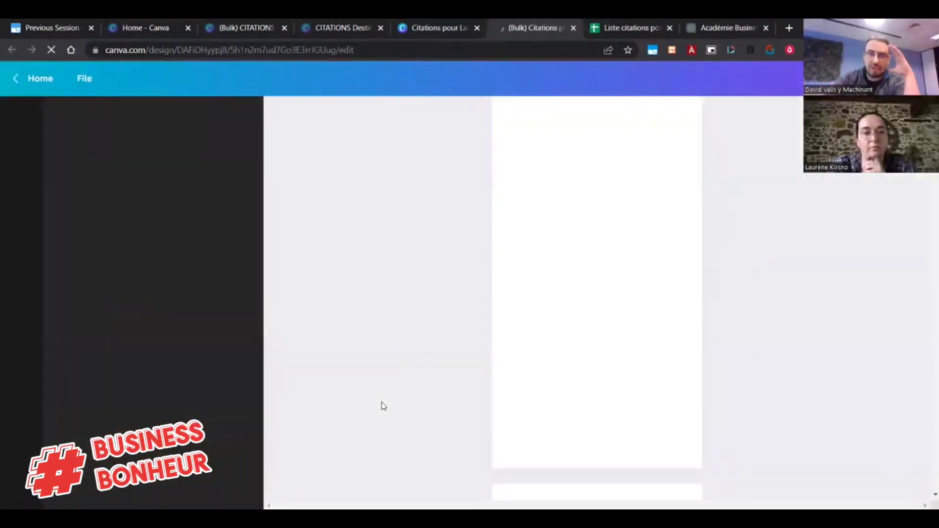
{"action": "scroll", "coordinate": [718, 381], "scroll_direction": "down", "scroll_amount": 10}
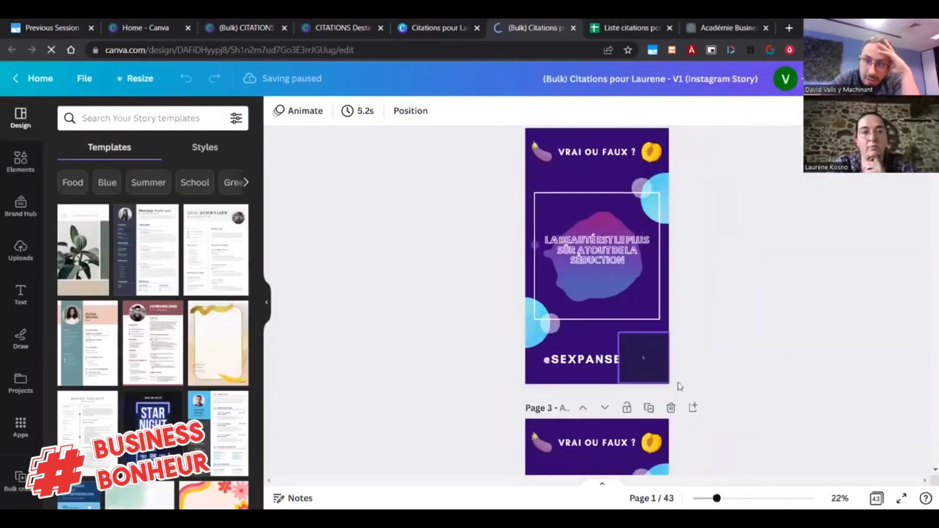
{"action": "scroll", "coordinate": [718, 379], "scroll_direction": "down", "scroll_amount": 5}
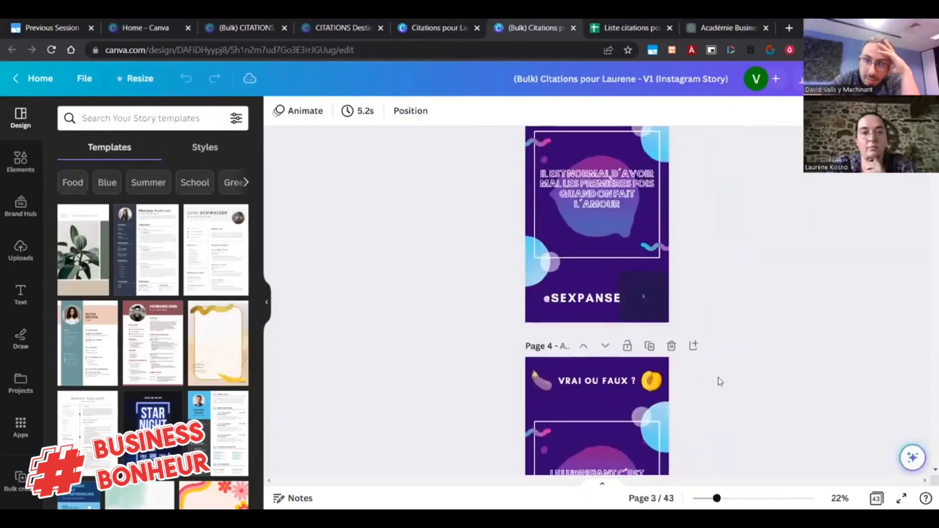
{"action": "scroll", "coordinate": [718, 378], "scroll_direction": "down", "scroll_amount": 10}
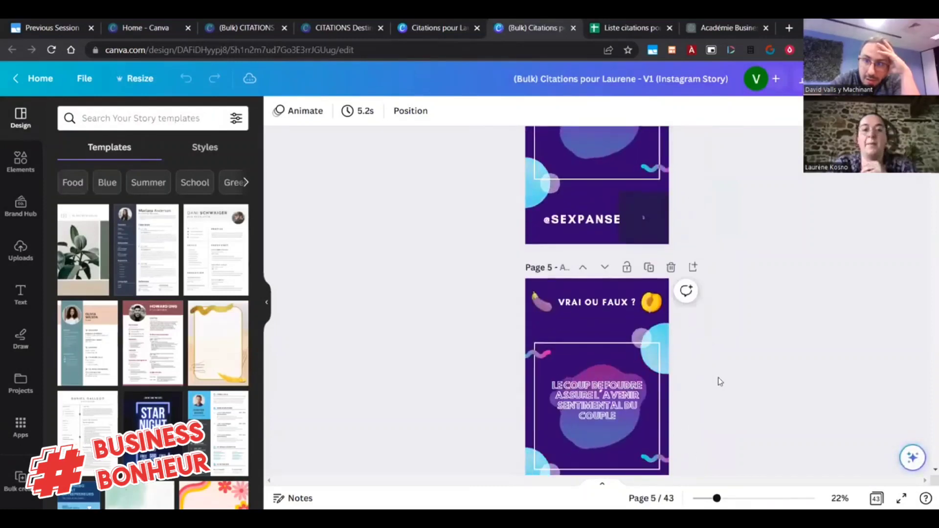
{"action": "scroll", "coordinate": [718, 381], "scroll_direction": "down", "scroll_amount": 5}
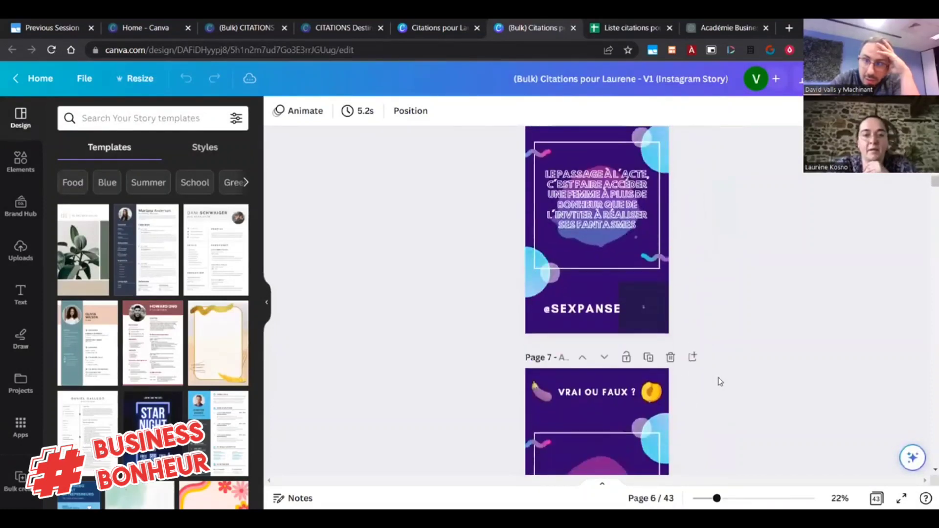
{"action": "scroll", "coordinate": [719, 377], "scroll_direction": "down", "scroll_amount": 1}
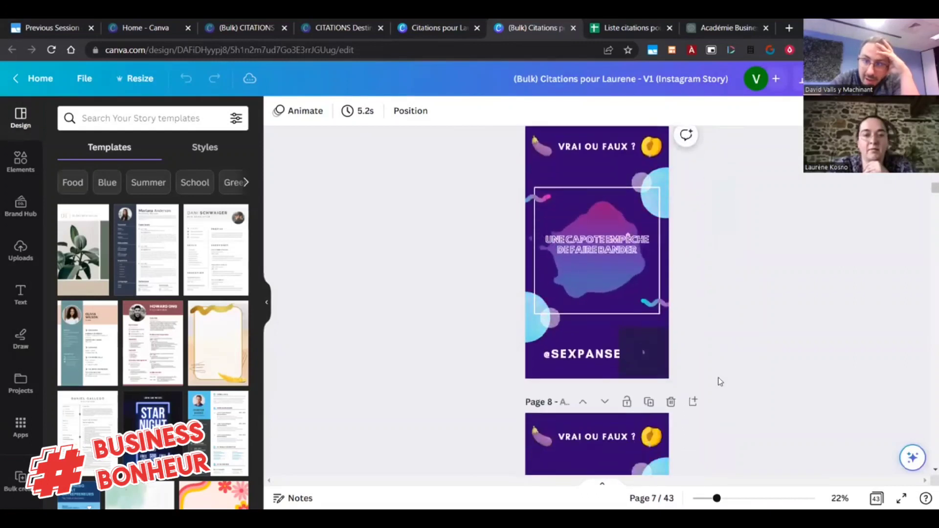
Change the font of the {QUESTIONS} placeholder in the original template to Hussar Bold
{"action": "left_click", "coordinate": [597, 244]}
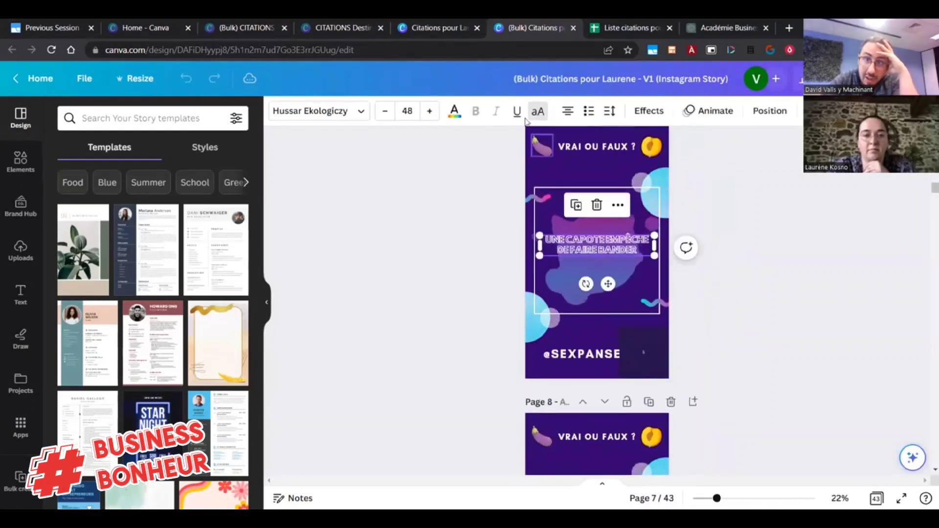
{"action": "key", "text": "ctrl+shift+Tab"}
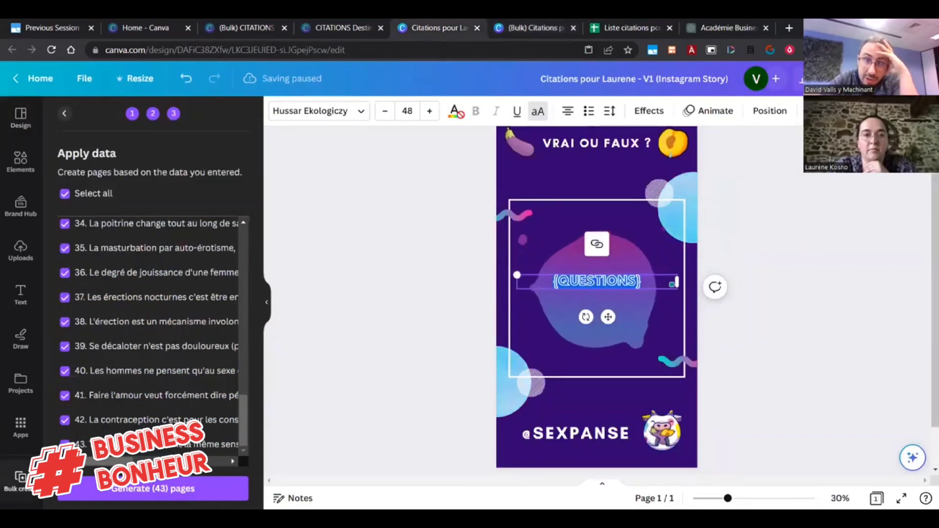
{"action": "left_click", "coordinate": [348, 113]}
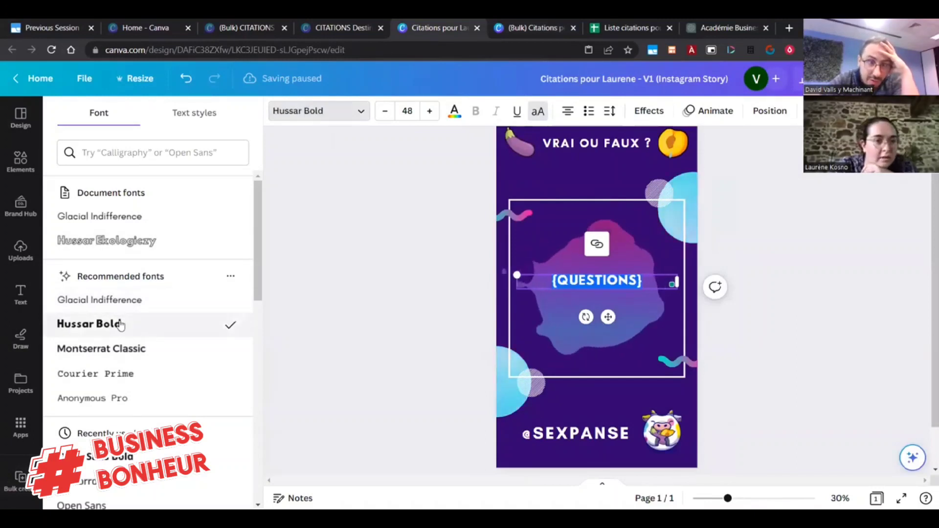
{"action": "left_click", "coordinate": [390, 297]}
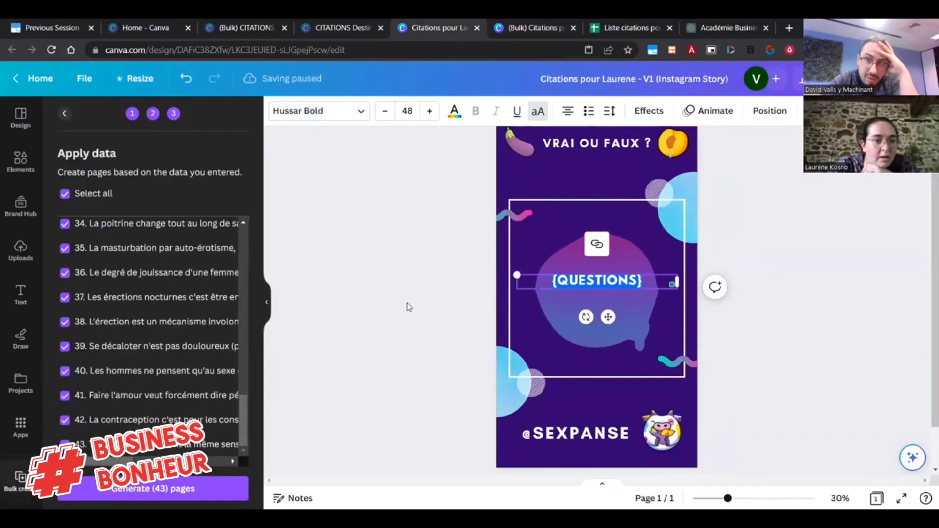
Generate the 43 story pages with the bold font and compare them with the previous outlined-font version
{"action": "left_click", "coordinate": [173, 490]}
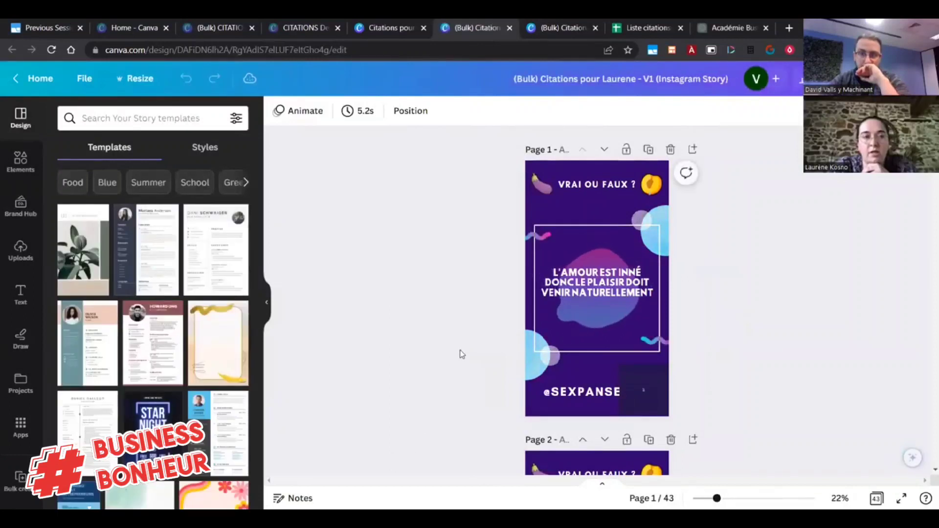
{"action": "left_click", "coordinate": [556, 31]}
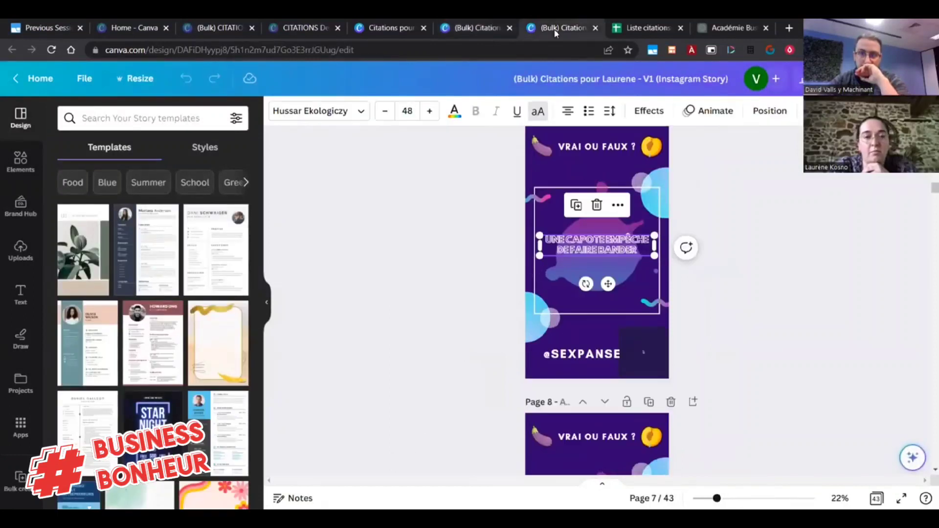
{"action": "left_click", "coordinate": [472, 30]}
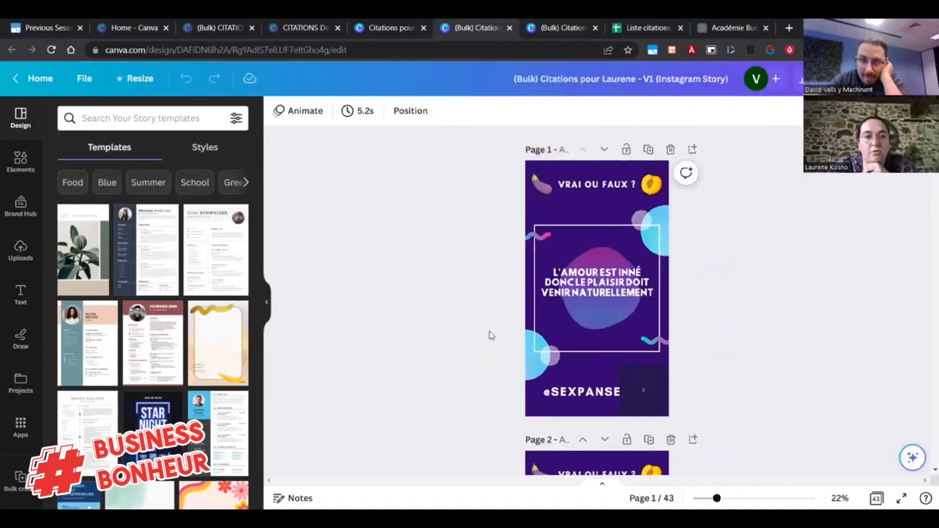
Look through the bold-font story pages to check the readability and fit of the statements
{"action": "scroll", "coordinate": [491, 336], "scroll_direction": "down", "scroll_amount": 5}
{"action": "scroll", "coordinate": [491, 336], "scroll_direction": "down", "scroll_amount": 5}
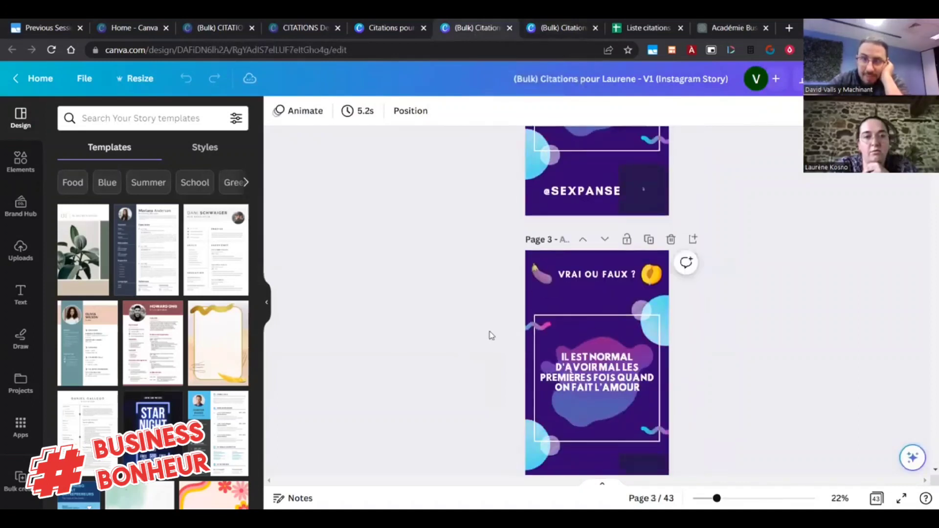
{"action": "scroll", "coordinate": [491, 335], "scroll_direction": "down", "scroll_amount": 6}
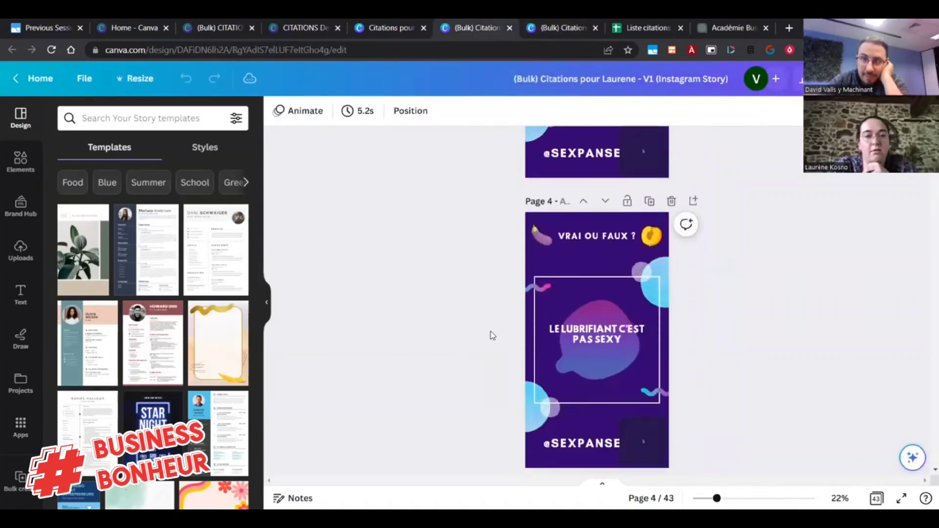
{"action": "scroll", "coordinate": [493, 336], "scroll_direction": "down", "scroll_amount": 7}
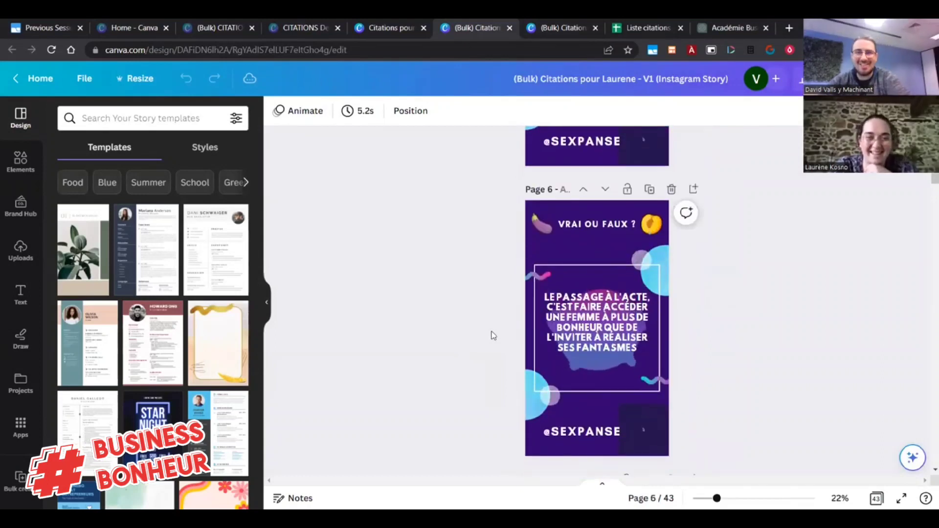
{"action": "scroll", "coordinate": [492, 335], "scroll_direction": "down", "scroll_amount": 5}
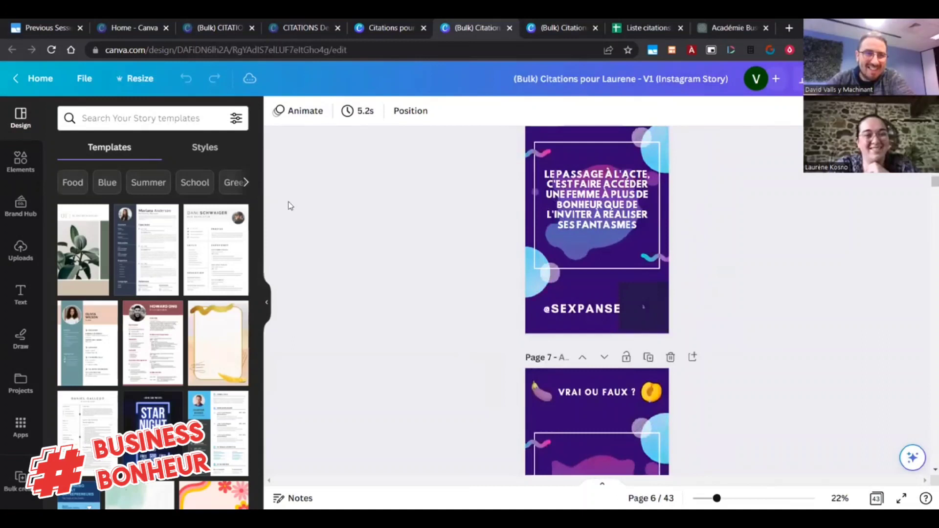
{"action": "scroll", "coordinate": [409, 332], "scroll_direction": "down", "scroll_amount": 2}
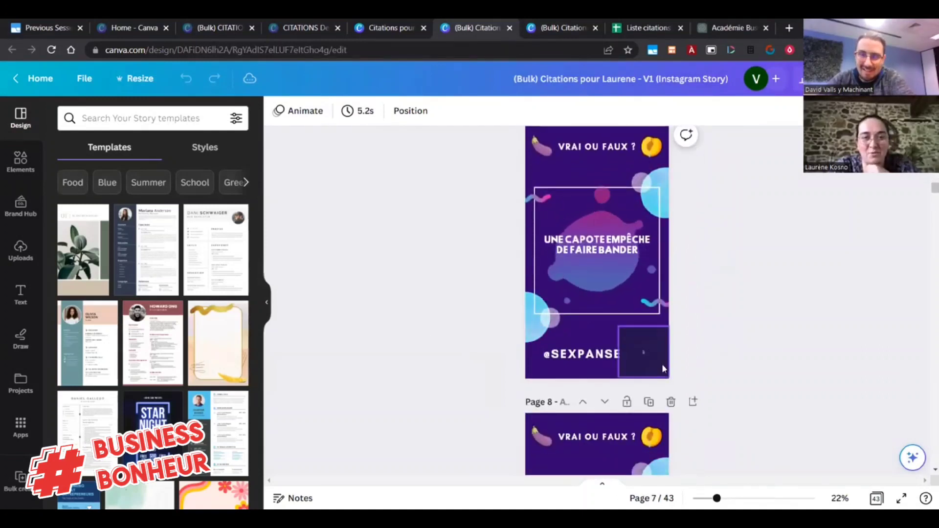
{"action": "scroll", "coordinate": [684, 362], "scroll_direction": "down", "scroll_amount": 5}
{"action": "scroll", "coordinate": [711, 354], "scroll_direction": "down", "scroll_amount": 5}
{"action": "scroll", "coordinate": [706, 331], "scroll_direction": "up", "scroll_amount": 18}
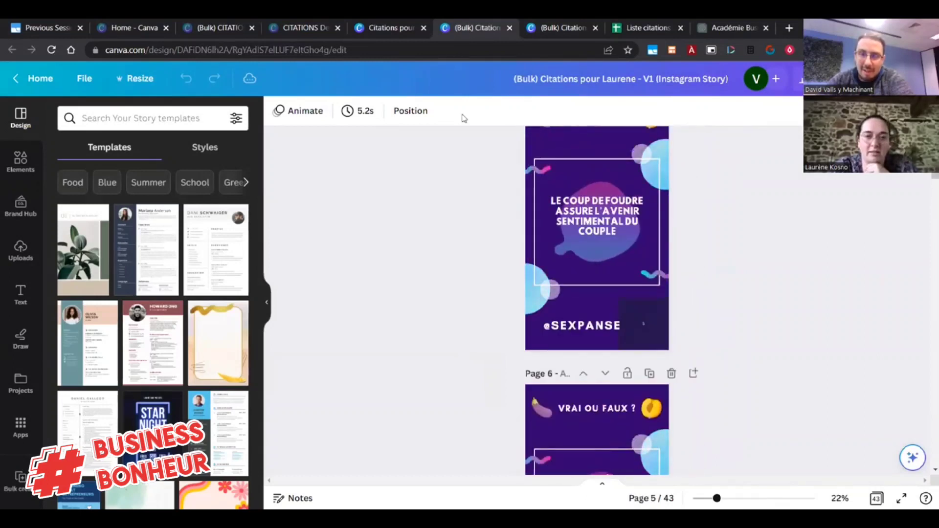
{"action": "scroll", "coordinate": [636, 342], "scroll_direction": "up", "scroll_amount": 8}
{"action": "left_click", "coordinate": [653, 405]}
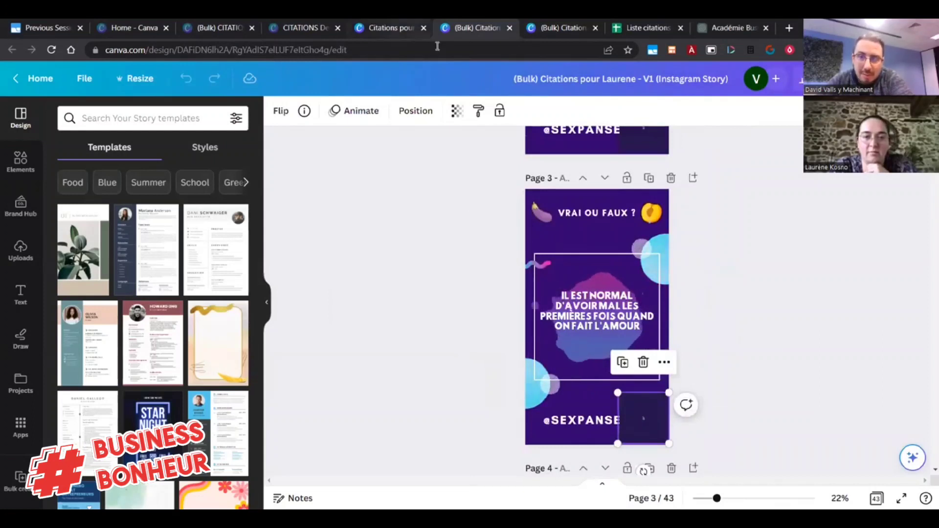
{"action": "scroll", "coordinate": [609, 222], "scroll_direction": "up", "scroll_amount": 10}
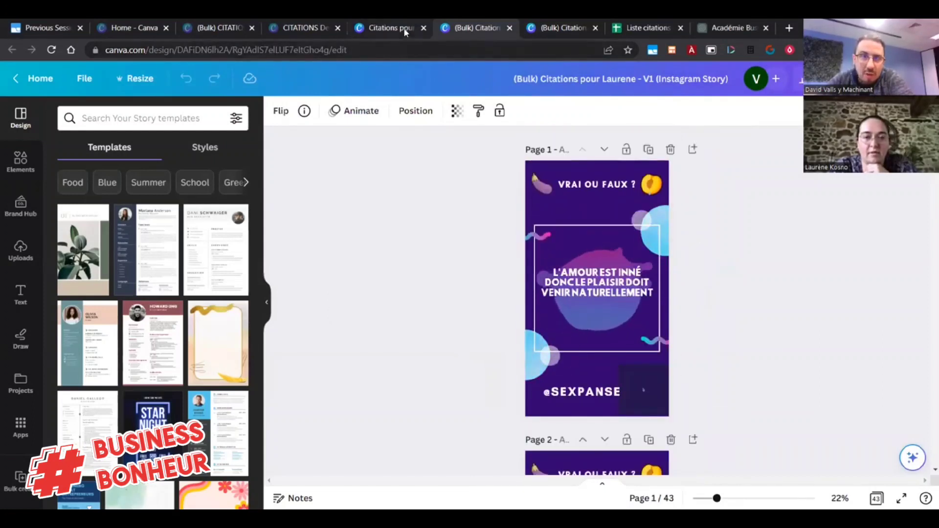
Inspect the mascot logo in the original template and check the upload status of sexpanse_logo.png among the uploaded images
{"action": "left_click", "coordinate": [391, 27]}
{"action": "left_click", "coordinate": [662, 430]}
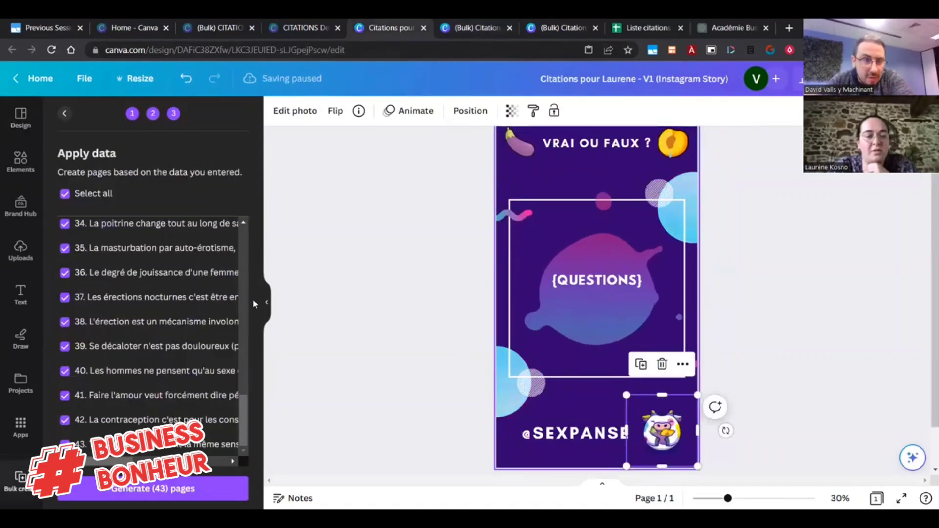
{"action": "left_click", "coordinate": [21, 169]}
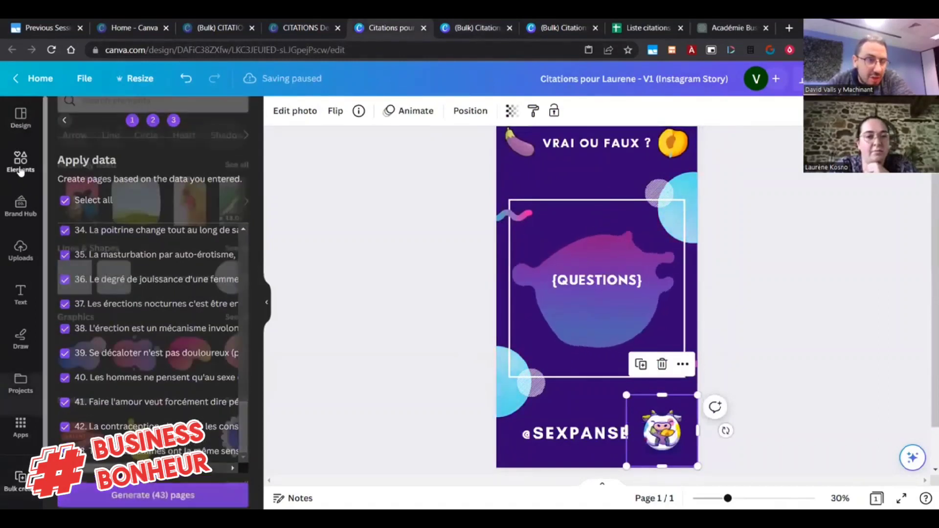
{"action": "left_click", "coordinate": [21, 248]}
{"action": "mouse_move", "coordinate": [221, 280]}
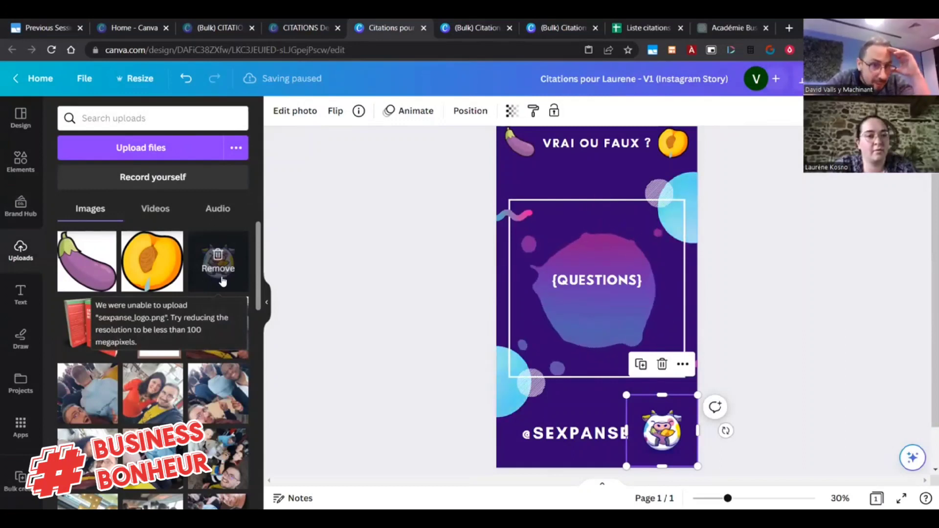
{"action": "left_click", "coordinate": [306, 274]}
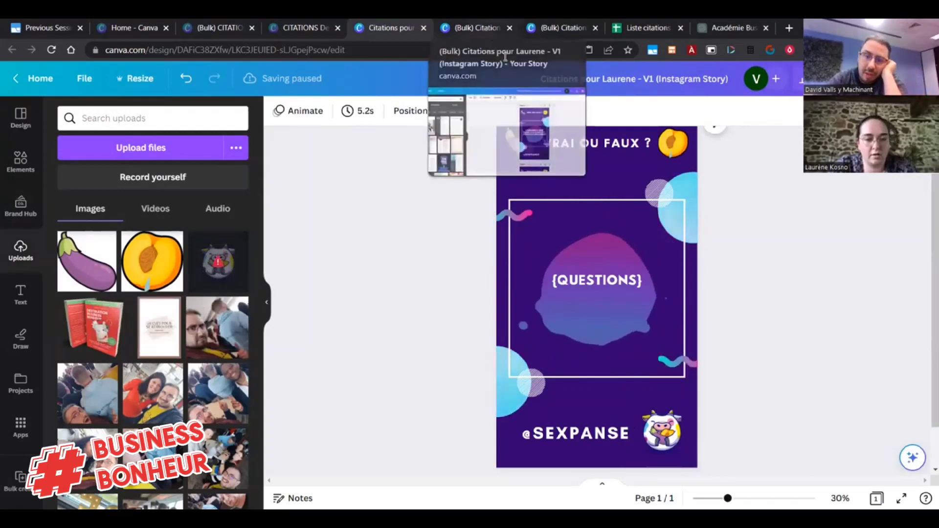
Compare the logo area and statement text of the outlined-font story pages with the bold-font version
{"action": "left_click", "coordinate": [567, 29]}
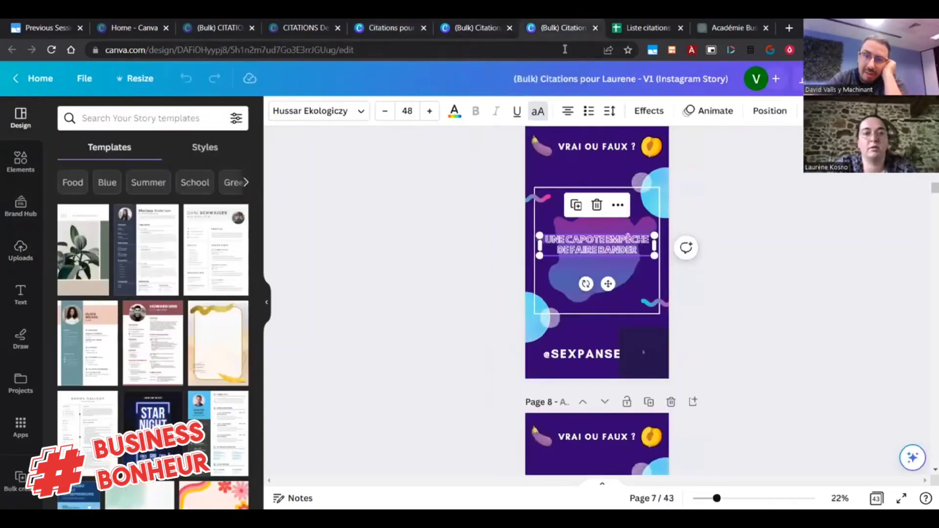
{"action": "left_click", "coordinate": [684, 357]}
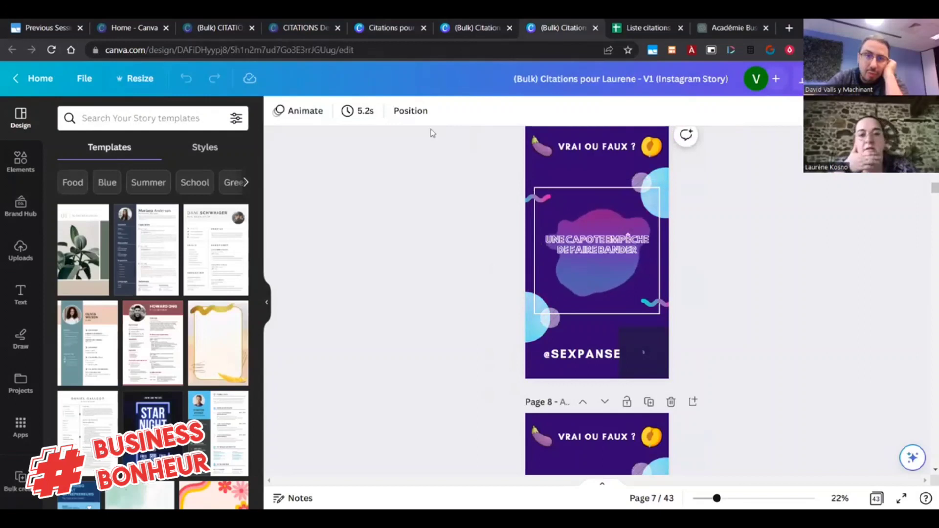
{"action": "left_click", "coordinate": [478, 28]}
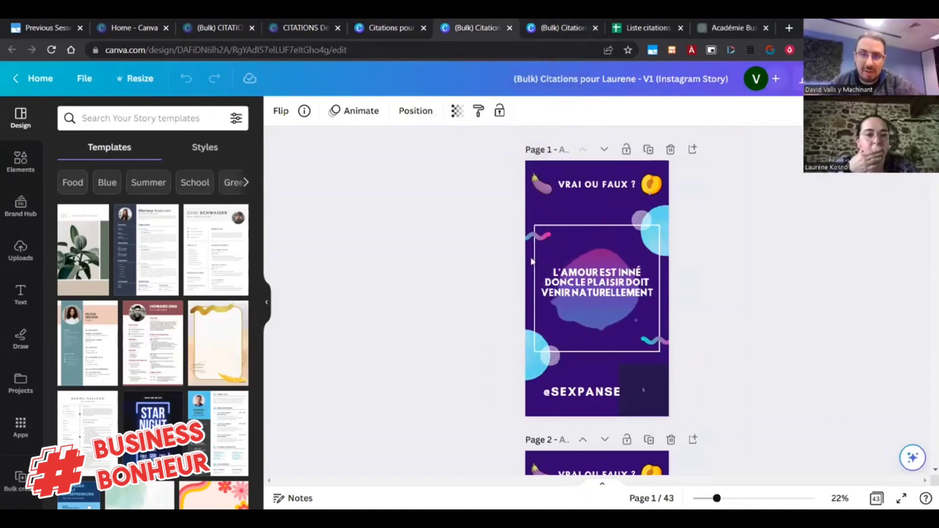
{"action": "left_click", "coordinate": [594, 283]}
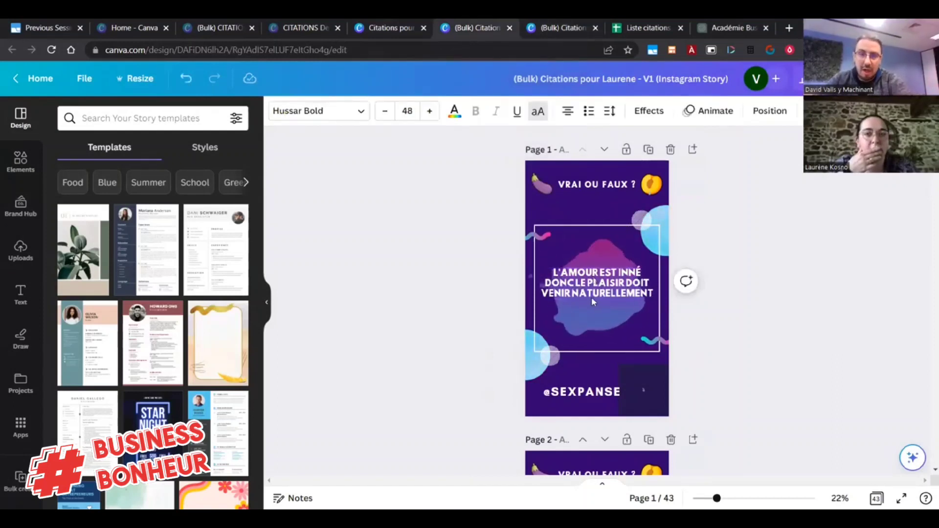
{"action": "left_click", "coordinate": [306, 26]}
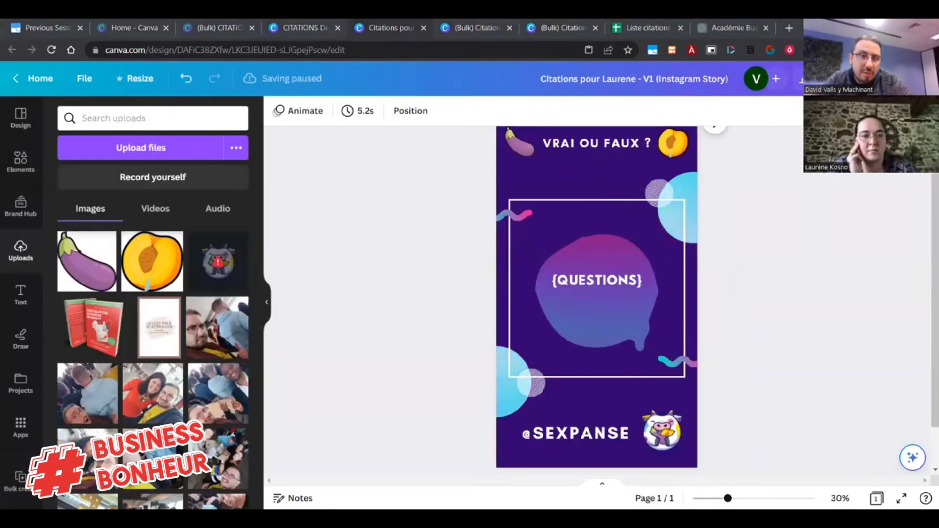
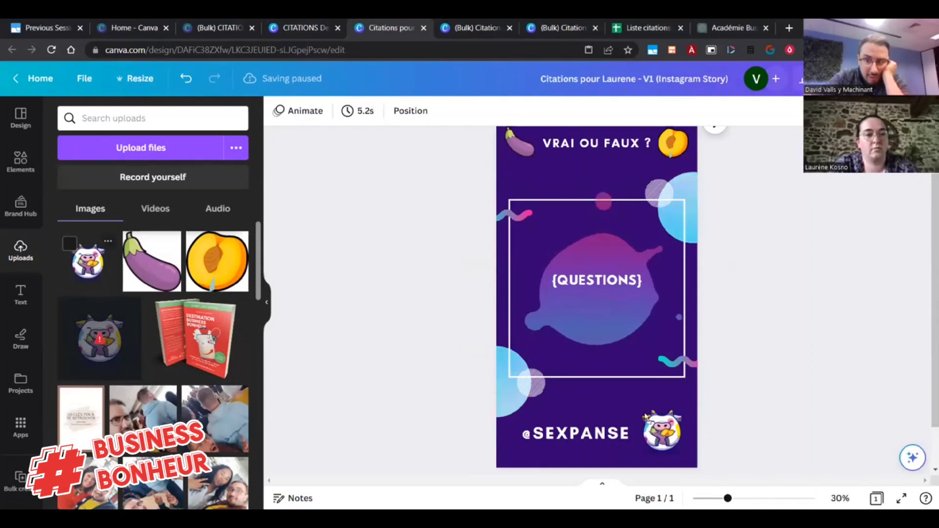
{"action": "left_click", "coordinate": [88, 262]}
{"action": "left_click", "coordinate": [661, 431]}
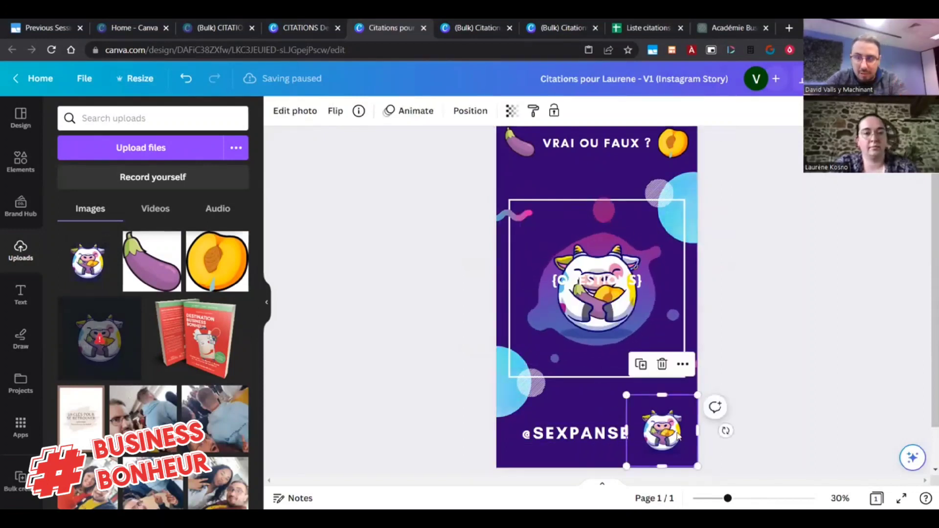
{"action": "key", "text": "Delete"}
{"action": "left_click_drag", "start_coordinate": [609, 325], "coordinate": [679, 453]}
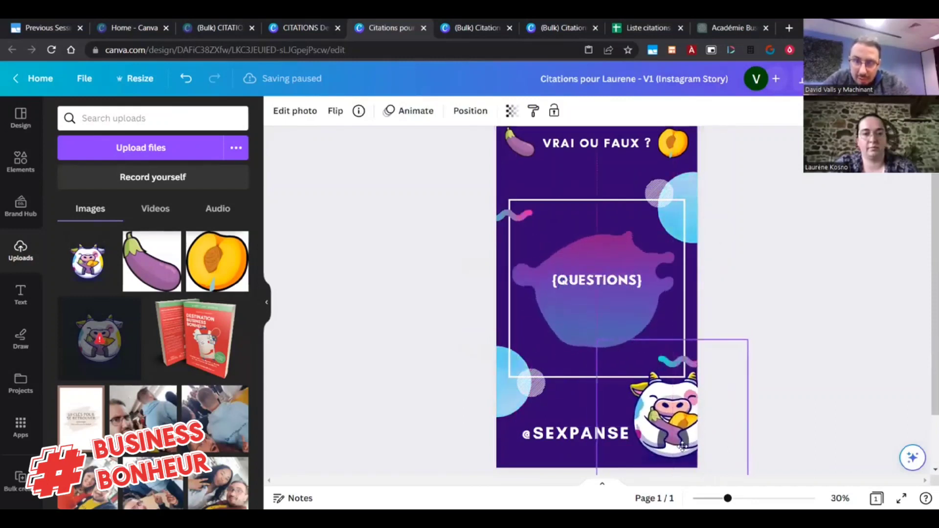
{"action": "left_click_drag", "start_coordinate": [597, 342], "coordinate": [666, 409]}
{"action": "left_click_drag", "start_coordinate": [706, 437], "coordinate": [643, 429]}
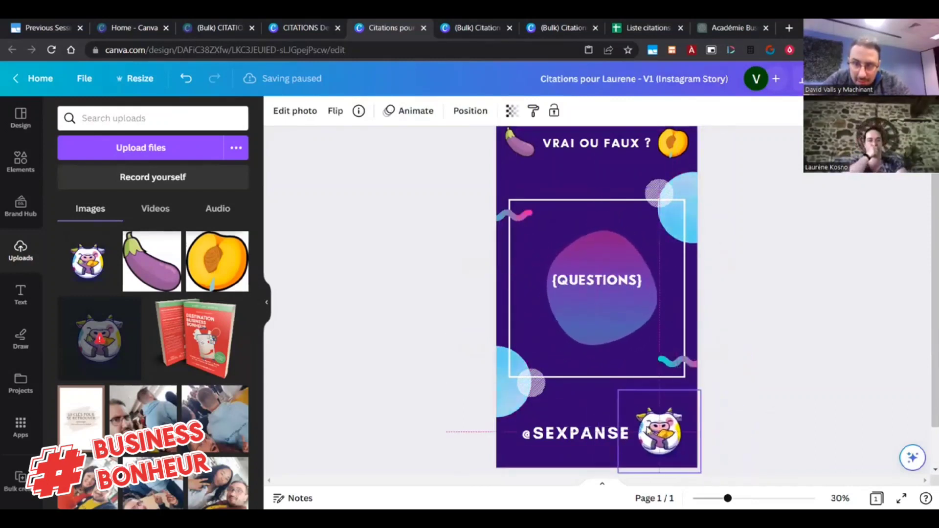
{"action": "left_click", "coordinate": [780, 460]}
{"action": "left_click", "coordinate": [757, 446]}
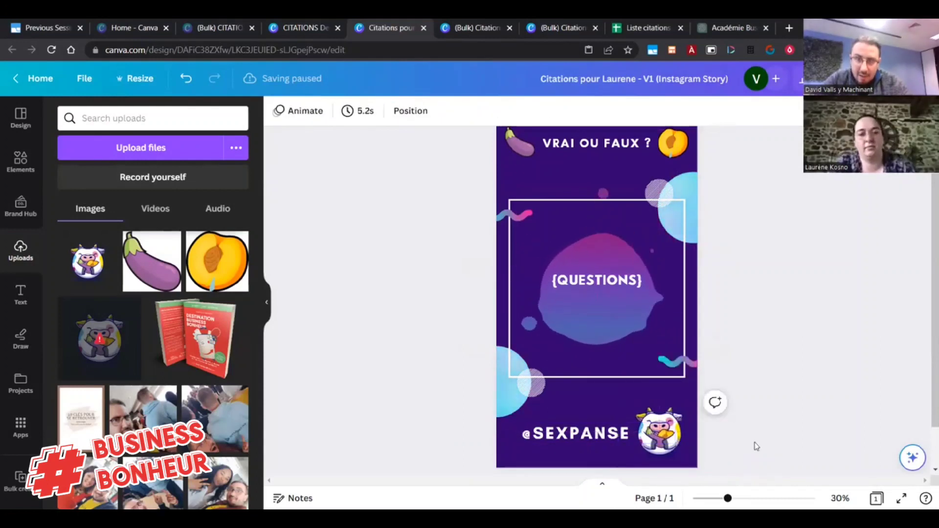
{"action": "scroll", "coordinate": [723, 415], "scroll_direction": "down", "scroll_amount": 2}
{"action": "scroll", "coordinate": [625, 241], "scroll_direction": "up", "scroll_amount": 3}
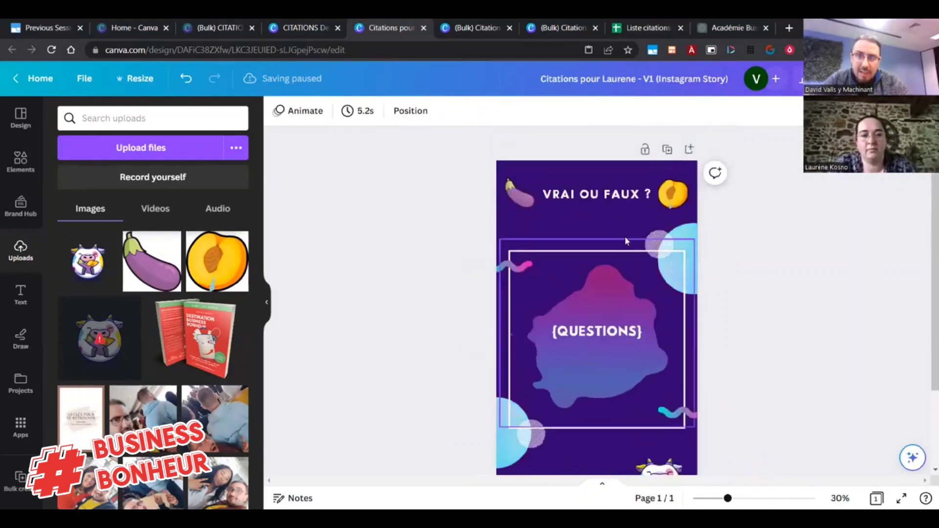
Bulk-generate the 43 story pages from the template with the replaced logo
{"action": "left_click", "coordinate": [20, 477]}
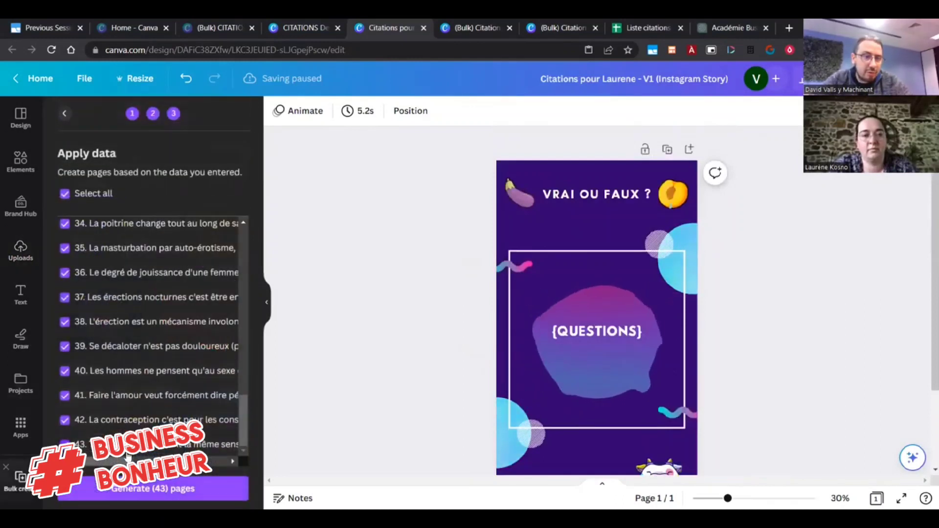
{"action": "left_click", "coordinate": [151, 488]}
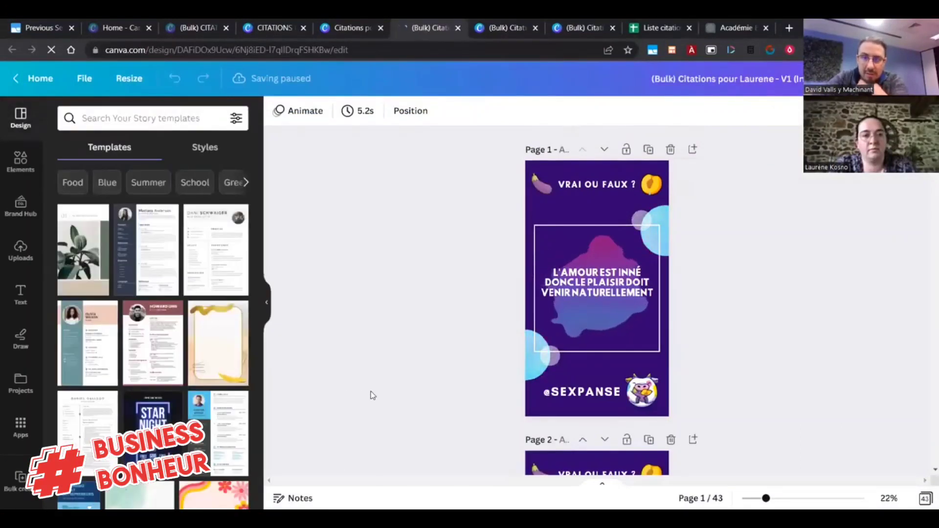
{"action": "left_click", "coordinate": [578, 278]}
{"action": "left_click", "coordinate": [463, 300]}
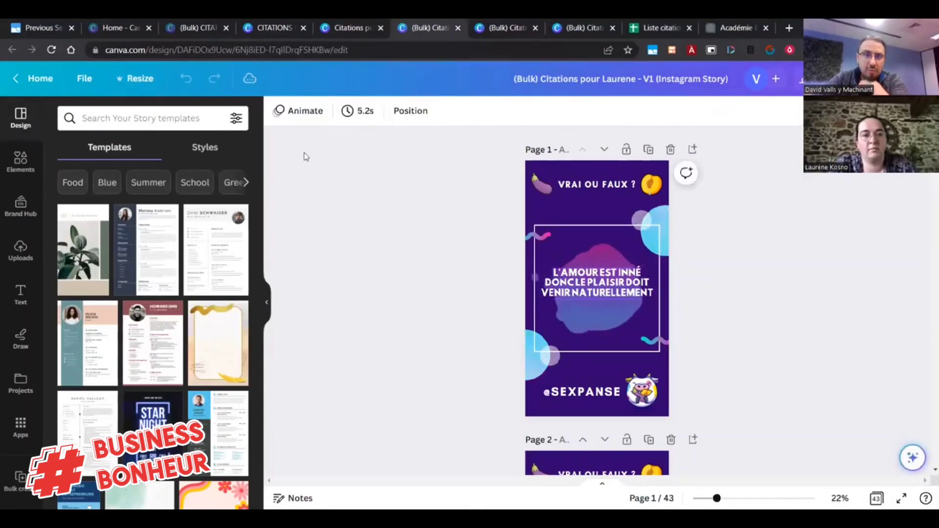
Download all 43 generated story pages as PNG images
{"action": "left_click", "coordinate": [84, 80]}
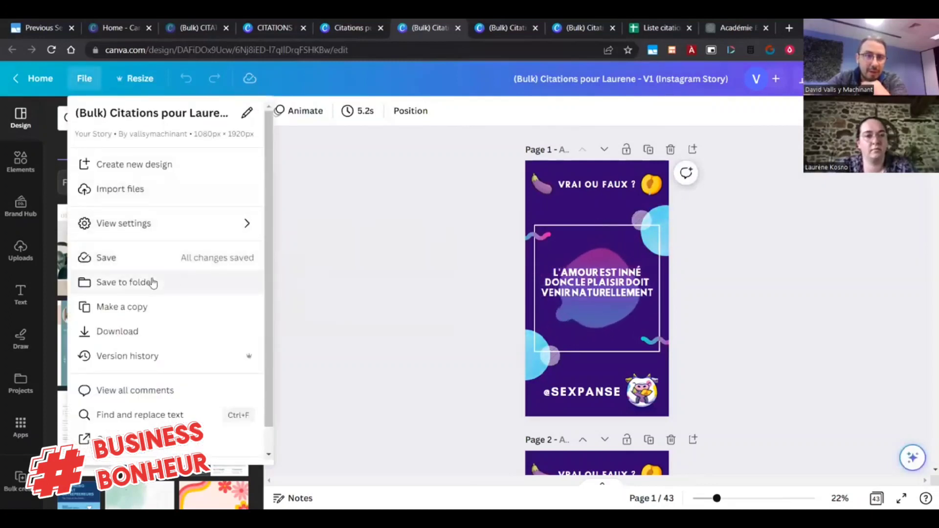
{"action": "left_click", "coordinate": [644, 194]}
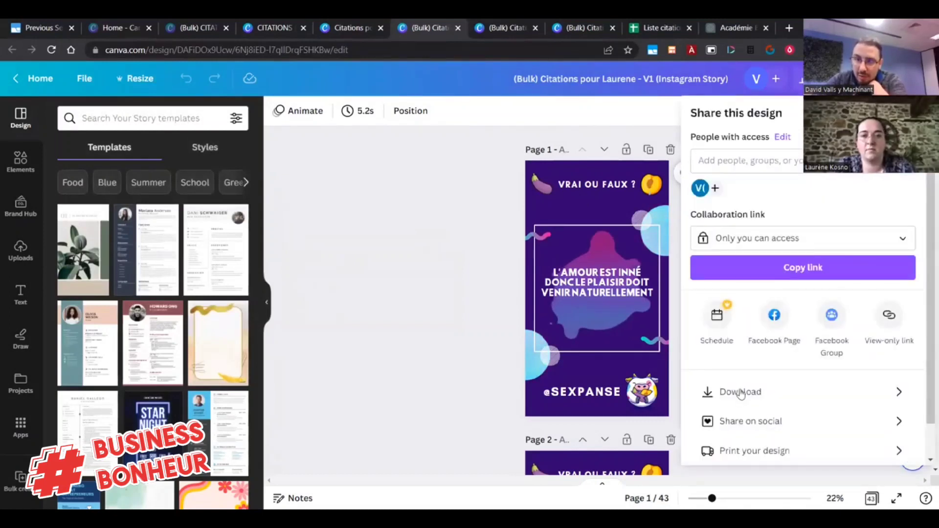
{"action": "left_click", "coordinate": [741, 392]}
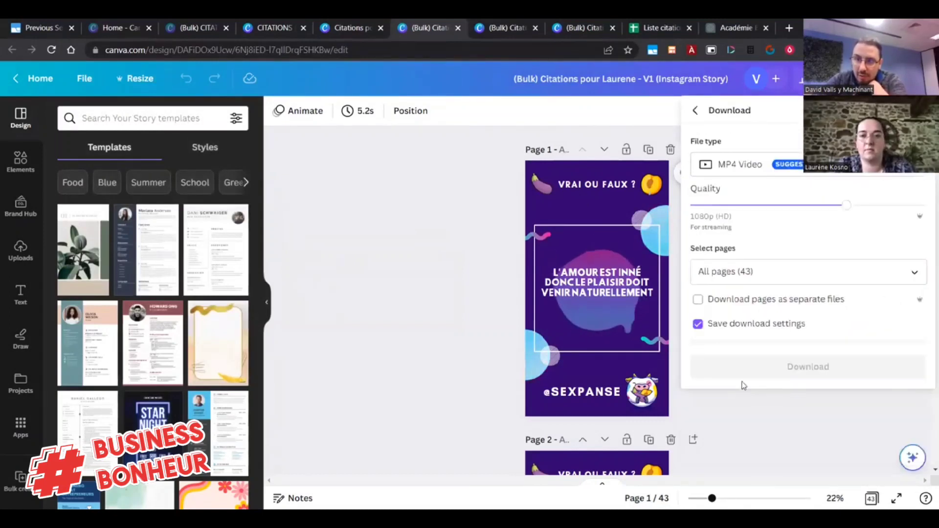
{"action": "left_click", "coordinate": [766, 170]}
{"action": "left_click", "coordinate": [749, 236]}
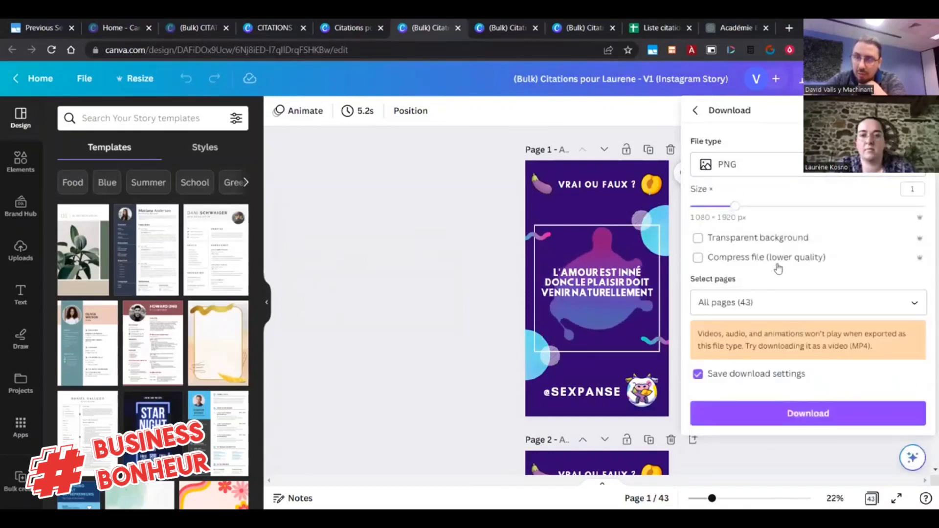
{"action": "left_click", "coordinate": [798, 414]}
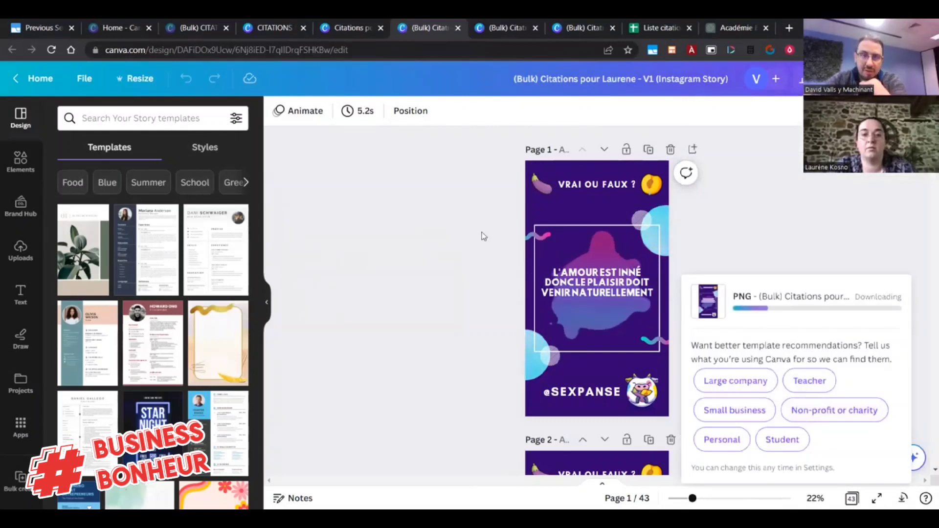
View the page animation options, and set the download file type to MP4 Video
{"action": "left_click", "coordinate": [358, 112]}
{"action": "left_click", "coordinate": [307, 111]}
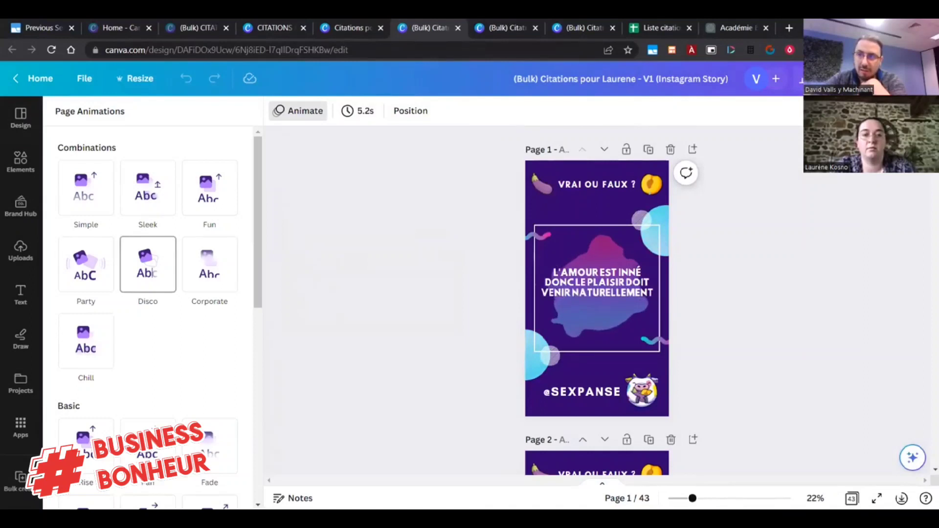
{"action": "left_click", "coordinate": [861, 78]}
{"action": "left_click", "coordinate": [761, 392]}
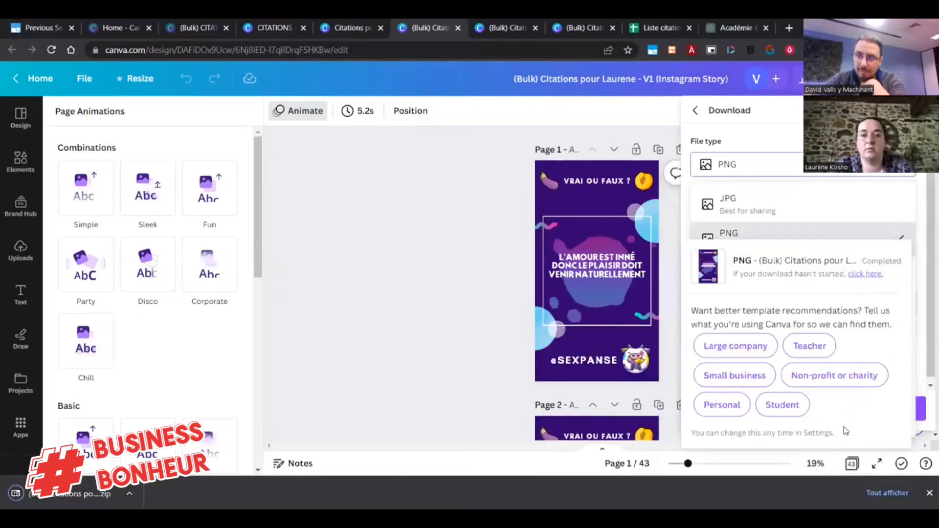
{"action": "left_click", "coordinate": [819, 235]}
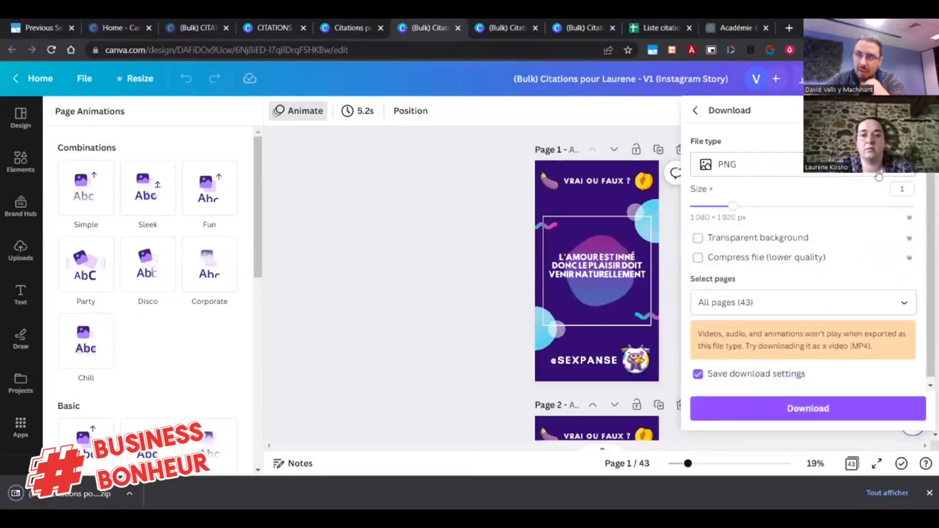
{"action": "left_click", "coordinate": [879, 176]}
{"action": "left_click", "coordinate": [733, 384]}
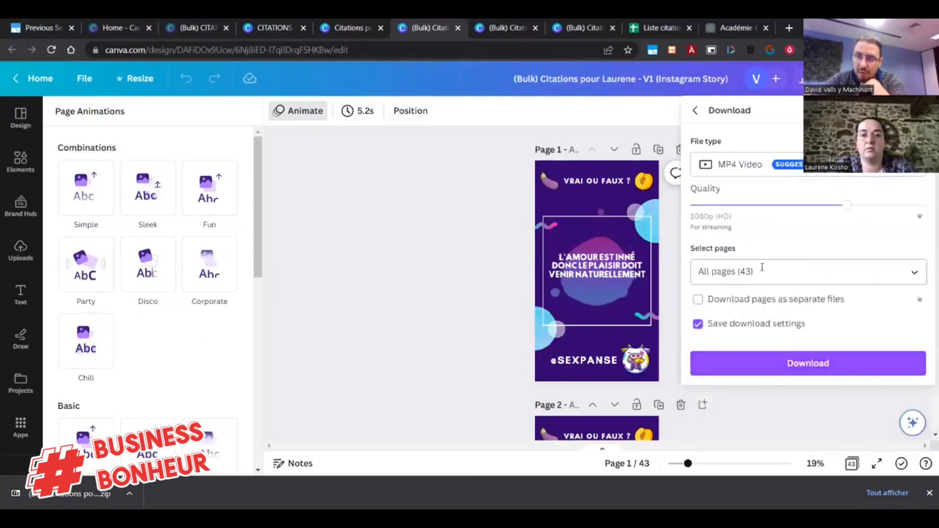
Limit the export to page 1 and download it as a video
{"action": "left_click", "coordinate": [762, 271]}
{"action": "left_click", "coordinate": [728, 86]}
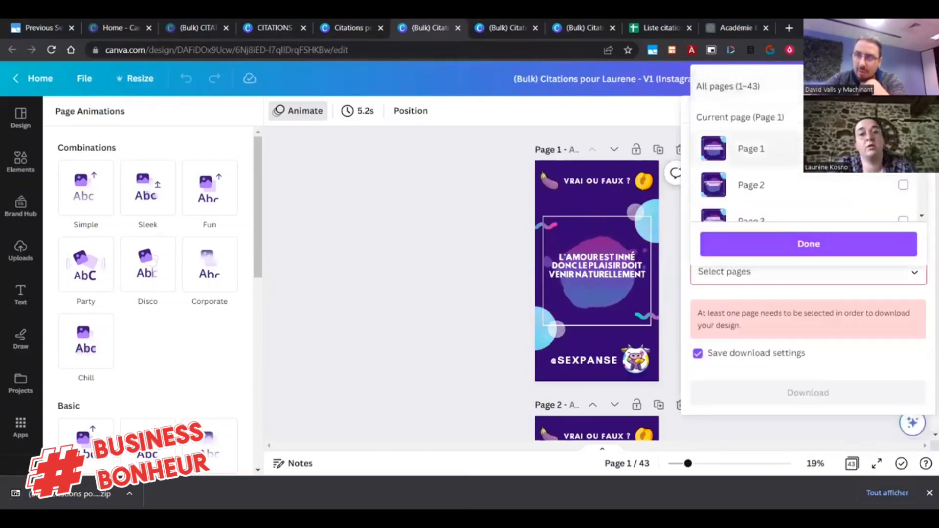
{"action": "left_click", "coordinate": [752, 148]}
{"action": "left_click", "coordinate": [830, 252]}
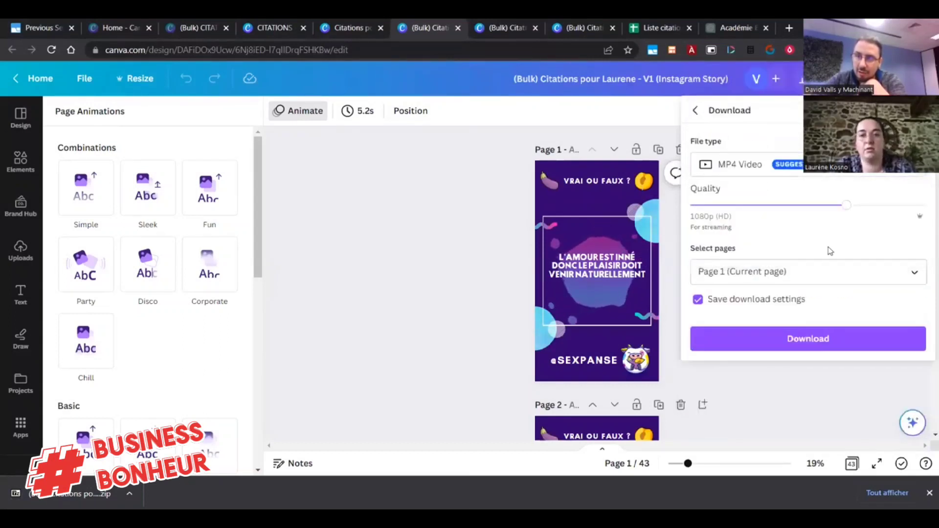
{"action": "left_click", "coordinate": [821, 333]}
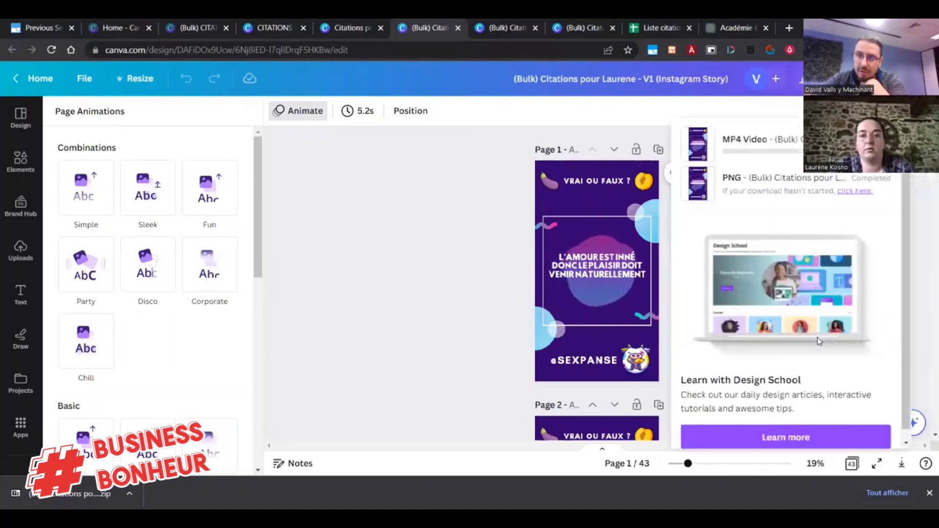